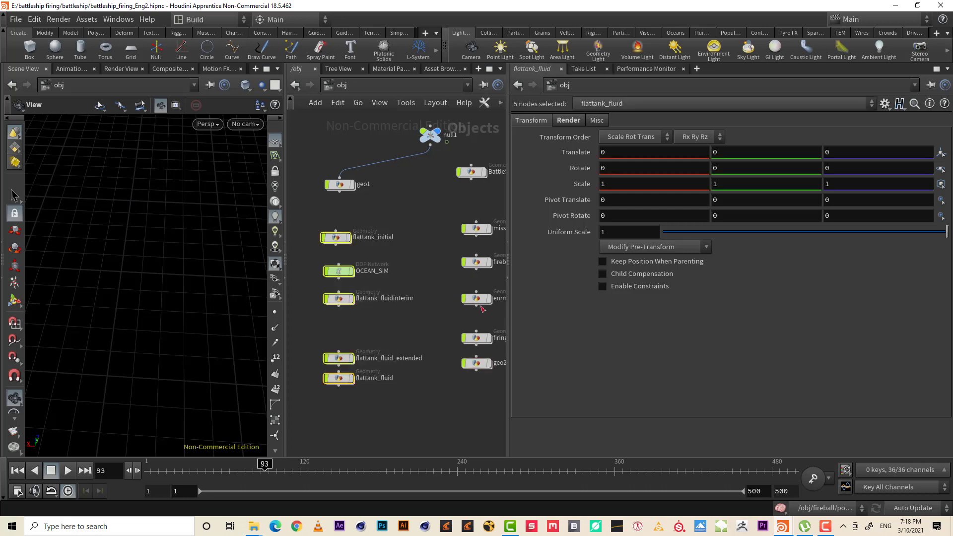
- Move the five selected flattank and OCEAN_SIM nodes together to the area just below the fireball_simulation node
scroll(387, 326, "down", 6)
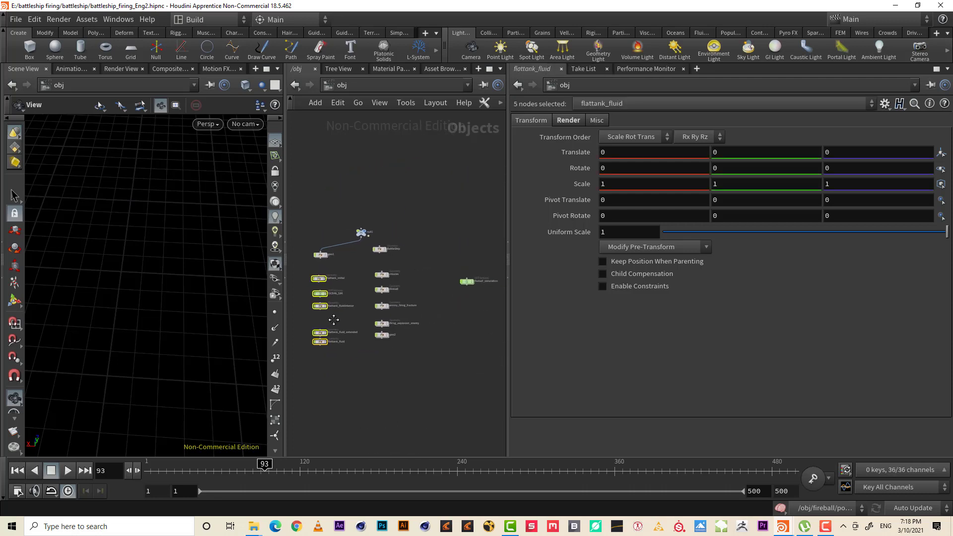
left_click_drag(316, 293, 467, 318)
scroll(470, 257, "up", 4)
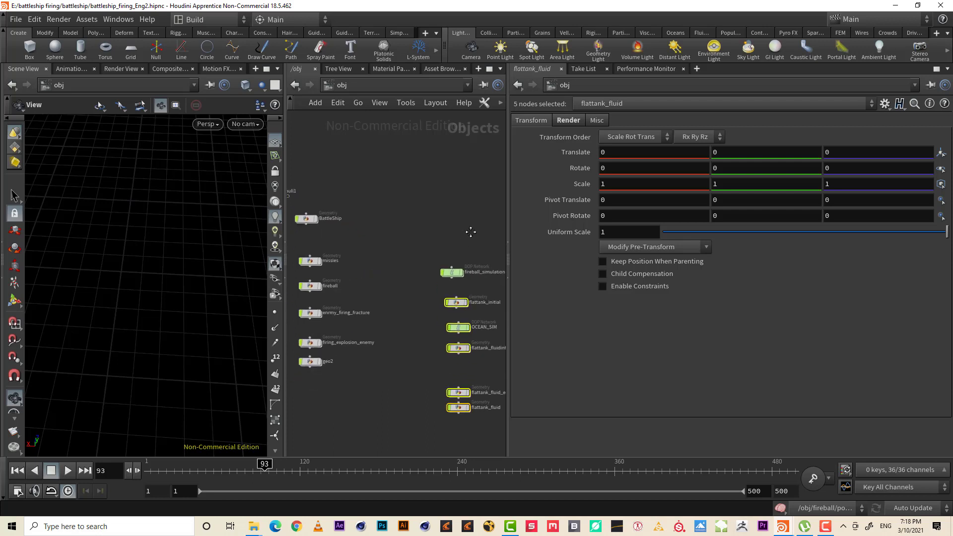
- Move the fireball_simulation node to just below the geo1 node
left_click(450, 260)
left_click_drag(454, 261, 311, 386)
middle_click_drag(347, 357, 445, 361)
left_click_drag(410, 386, 315, 252)
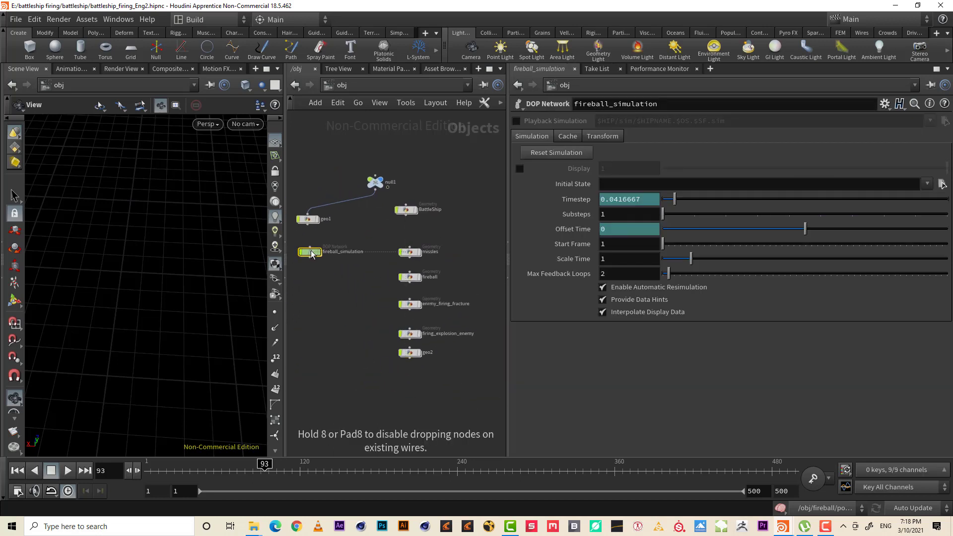
- Parent the BattleShip object to null1 by wiring the null's output into its input
scroll(470, 228, "up", 2)
scroll(470, 226, "up", 1)
middle_click_drag(442, 185, 464, 225)
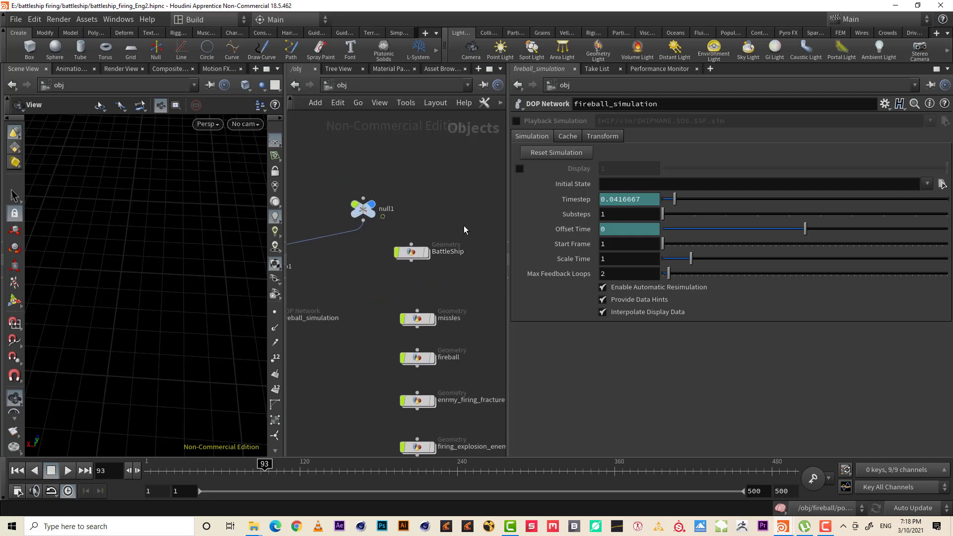
scroll(440, 214, "up", 1)
left_click(407, 258)
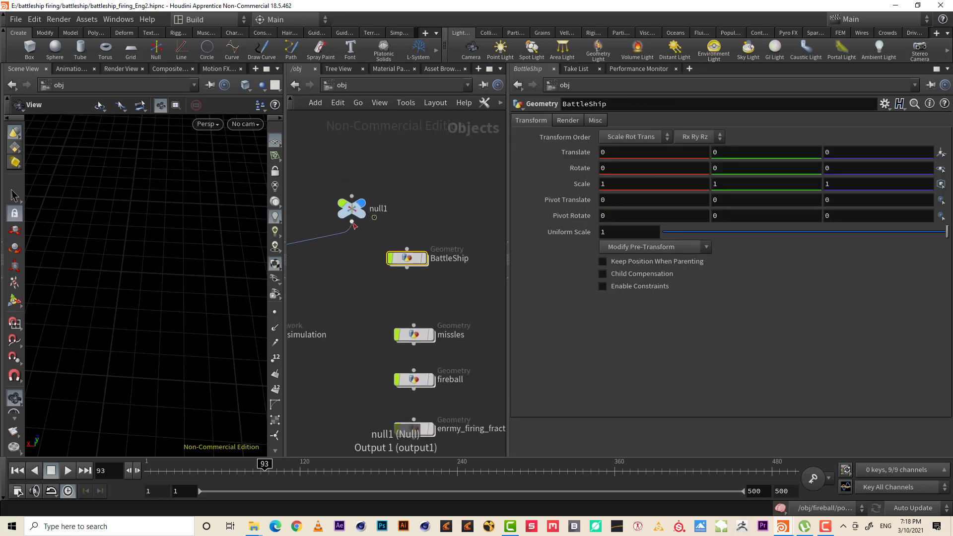
left_click(352, 222)
left_click(407, 250)
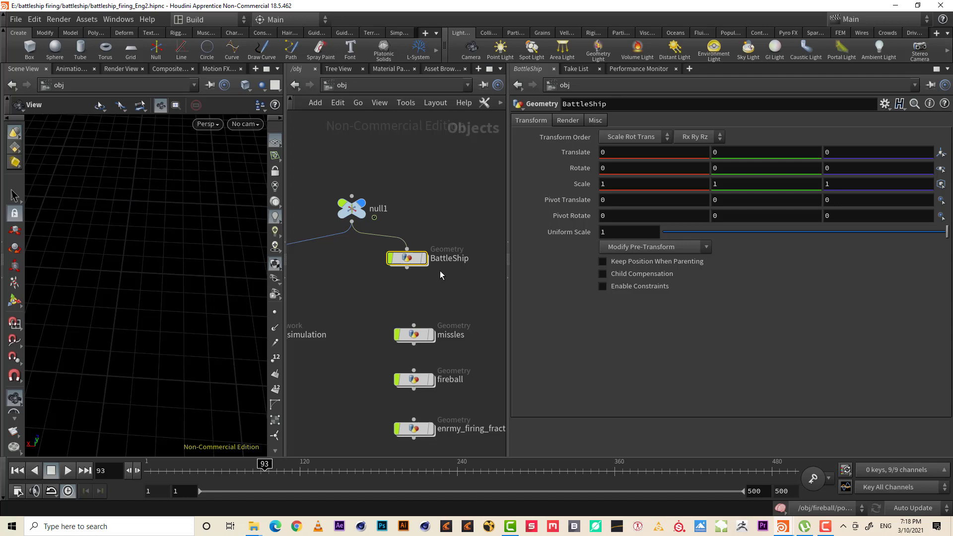
- Open the BattleShip geometry network and examine the OUT_follow and attribcreate1 branches together with the ship model in the viewport
double_click(405, 258)
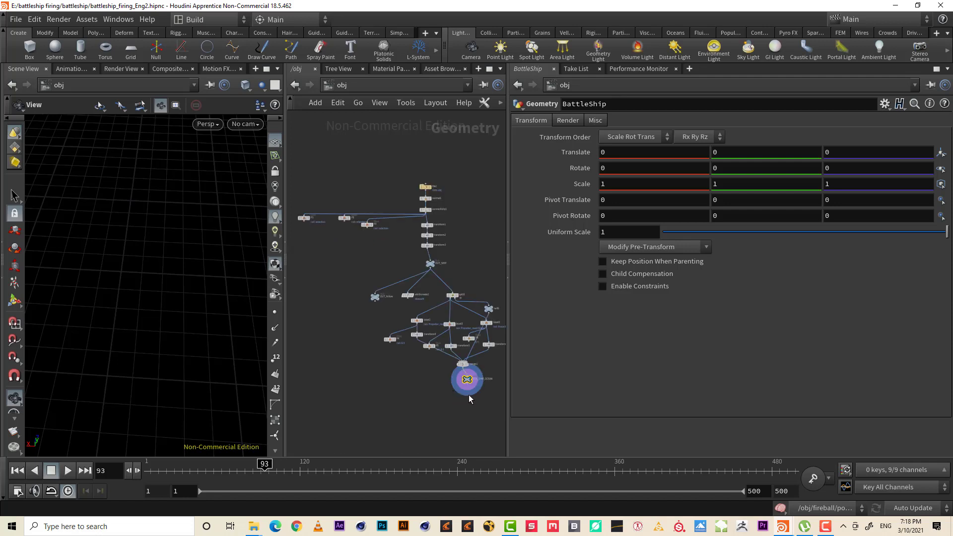
scroll(450, 398, "up", 2)
middle_click_drag(445, 396, 359, 380)
left_click_drag(115, 255, 87, 276)
middle_click_drag(367, 392, 452, 446)
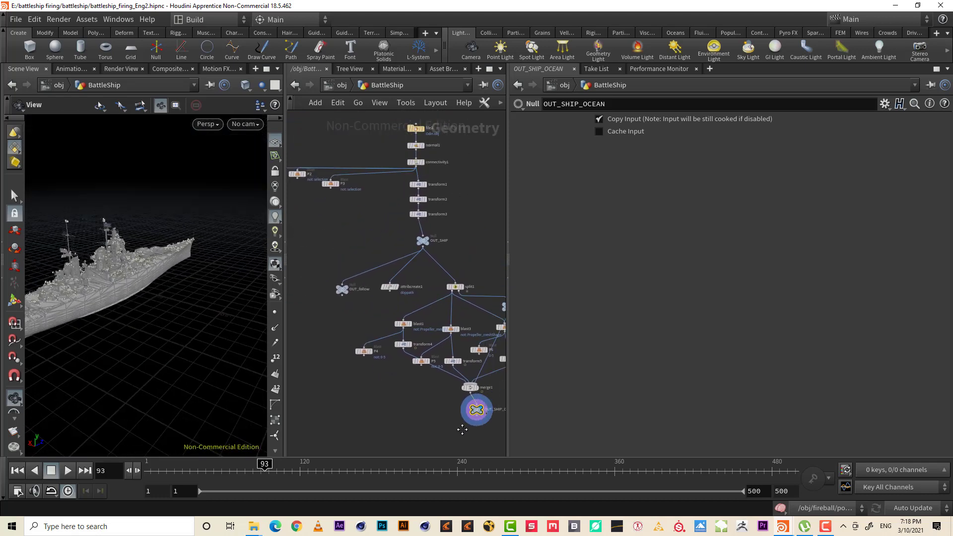
left_click_drag(343, 296, 433, 265)
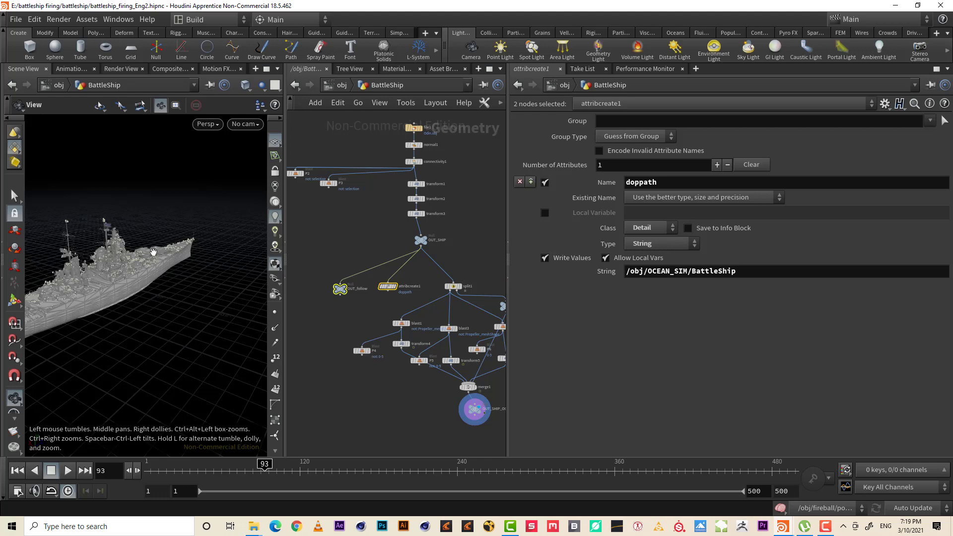
right_click_drag(109, 284, 223, 262)
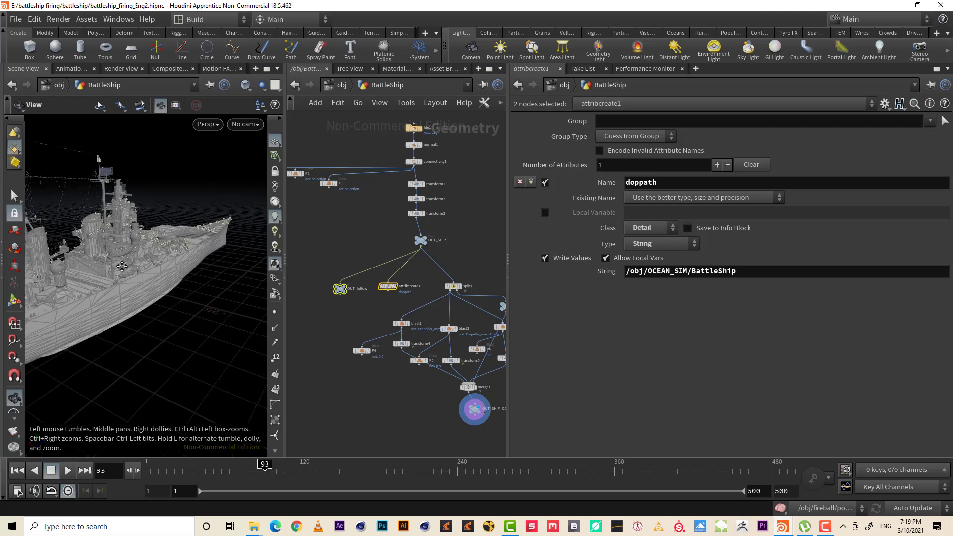
middle_click_drag(99, 285, 198, 264)
right_click_drag(109, 278, 145, 271)
left_click_drag(146, 272, 117, 269)
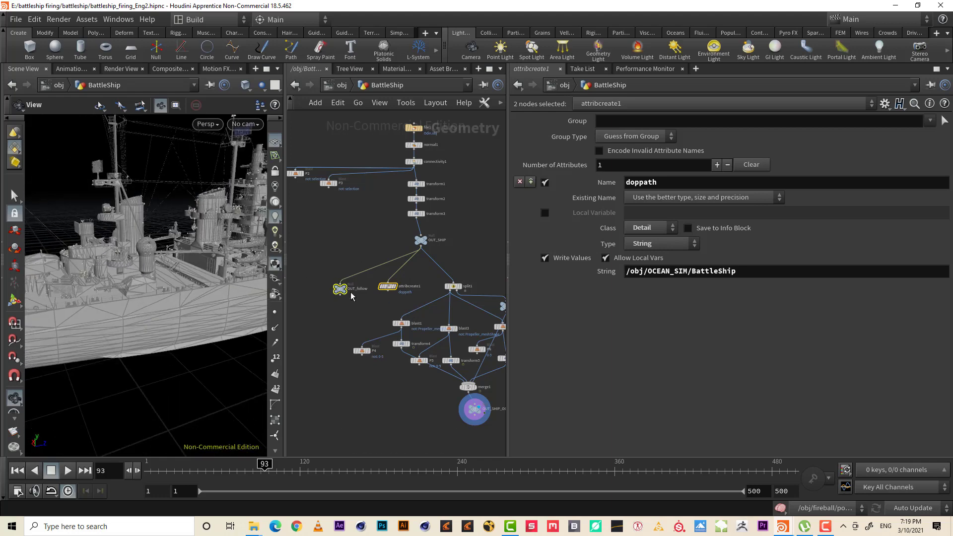
- Preview the output of the attribcreate1 node in the viewport, and return the display to OUT_SHIP_OCEAN
mouse_move(384, 290)
left_click(401, 275)
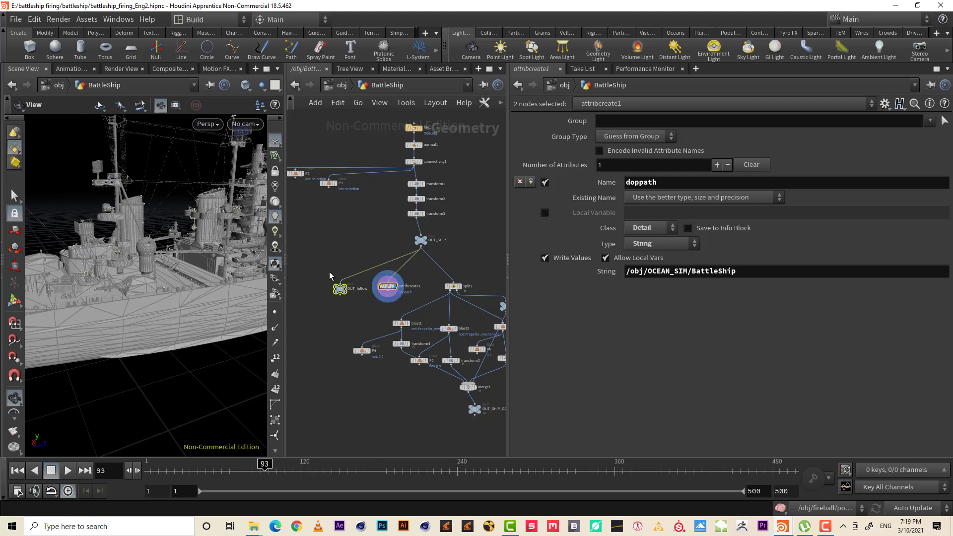
right_click_drag(204, 270, 161, 296)
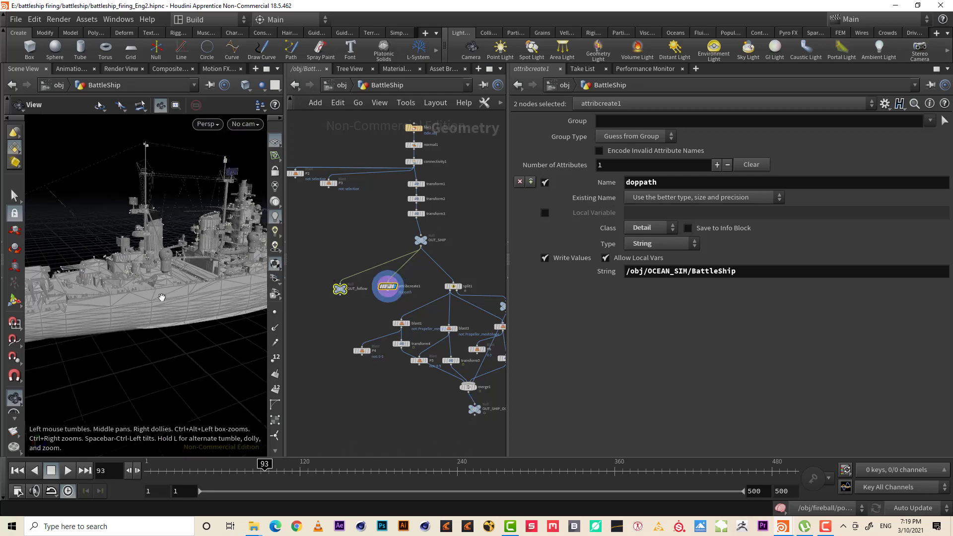
left_click(389, 291)
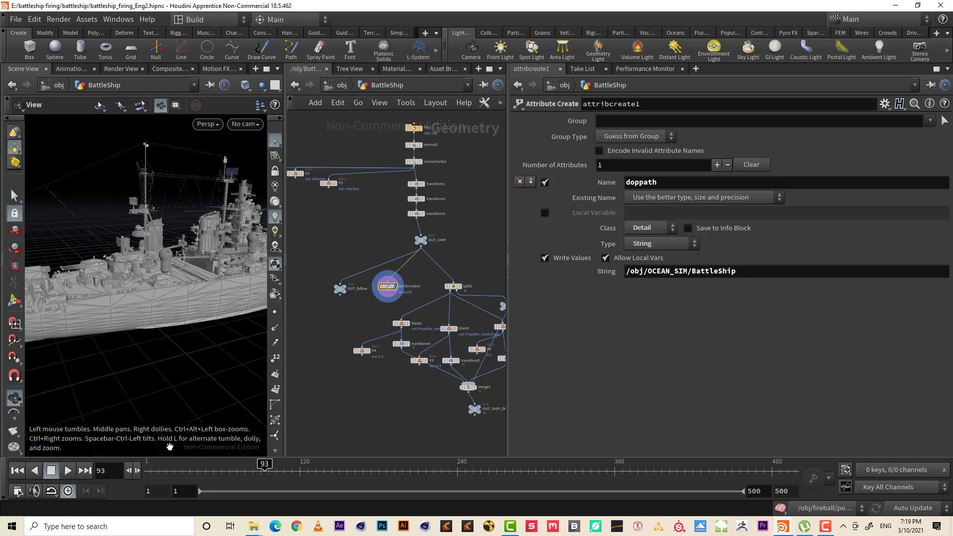
key("f")
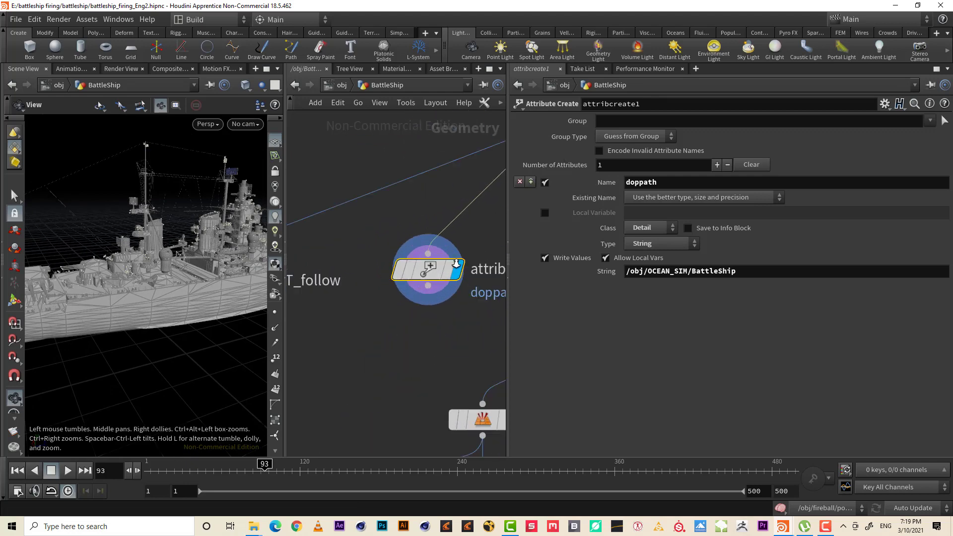
scroll(379, 383, "down", 5)
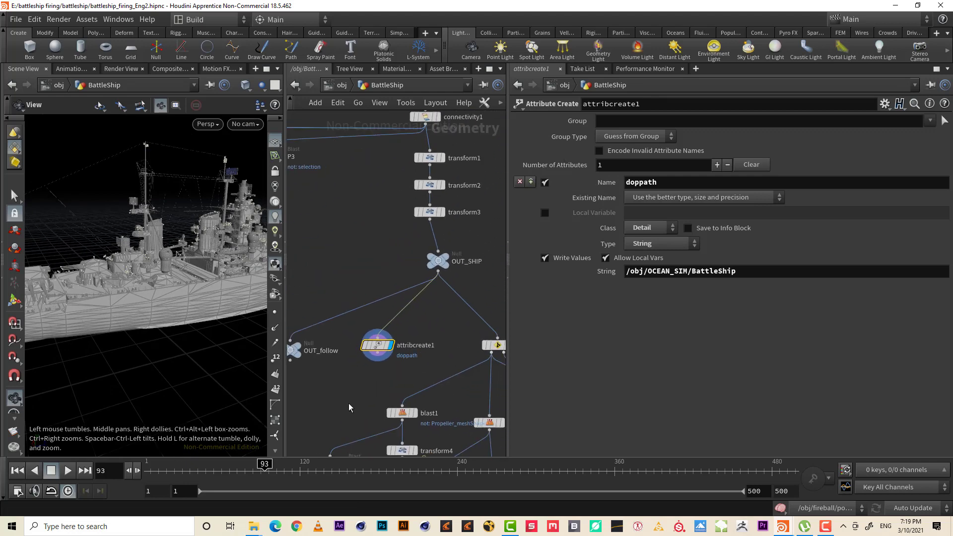
scroll(352, 396, "down", 5)
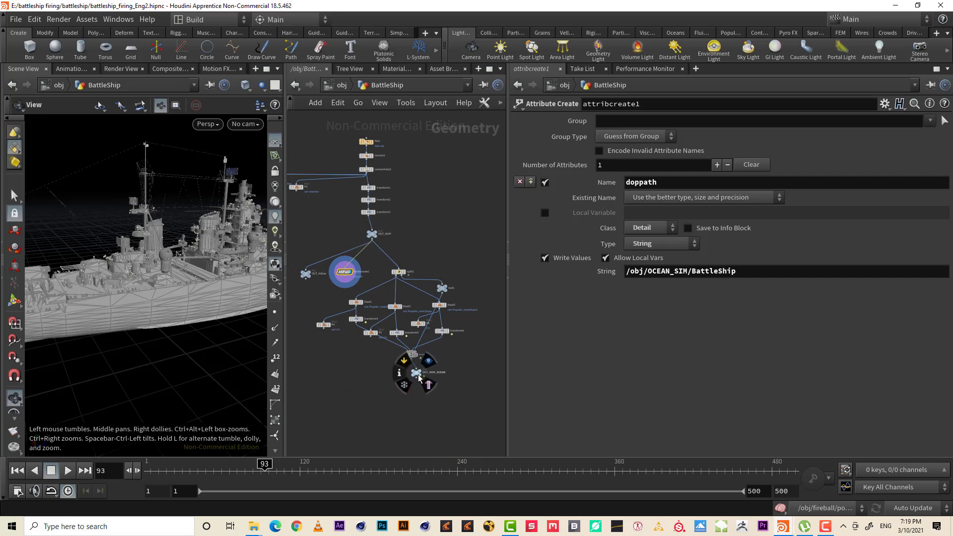
left_click(429, 364)
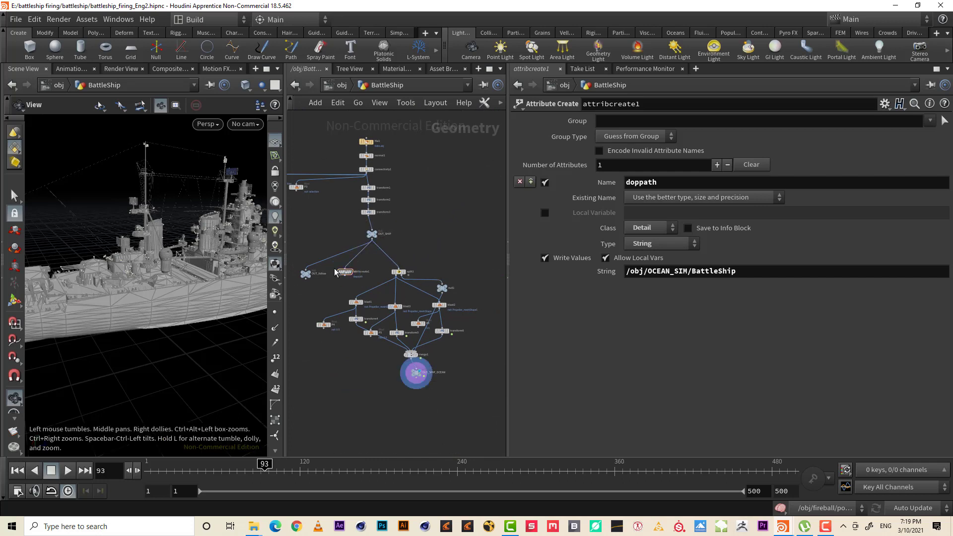
- Return to the object level and open the OCEAN_SIM DOP network
left_click(294, 86)
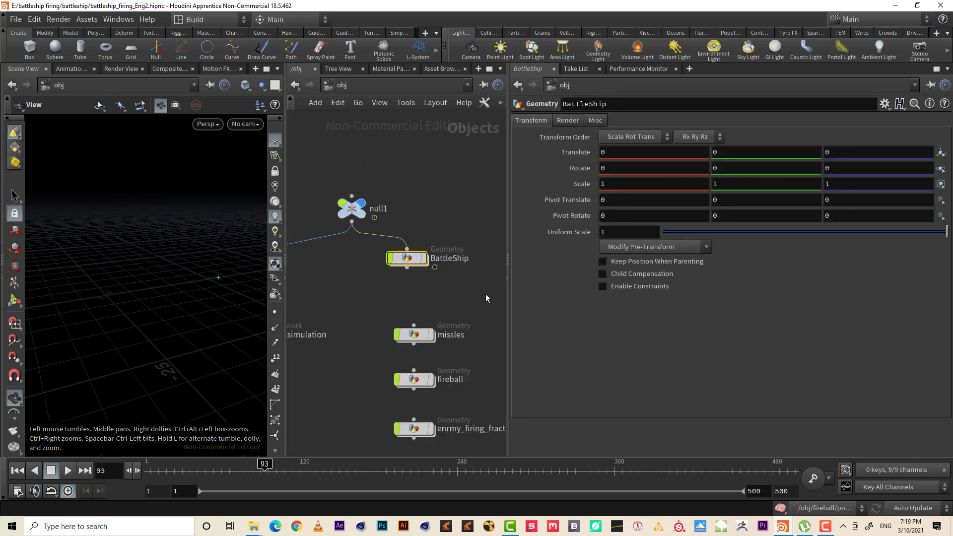
middle_click_drag(401, 185, 395, 179)
mouse_move(440, 242)
right_mouse_down()
mouse_move(408, 272)
mouse_move(451, 251)
right_mouse_up()
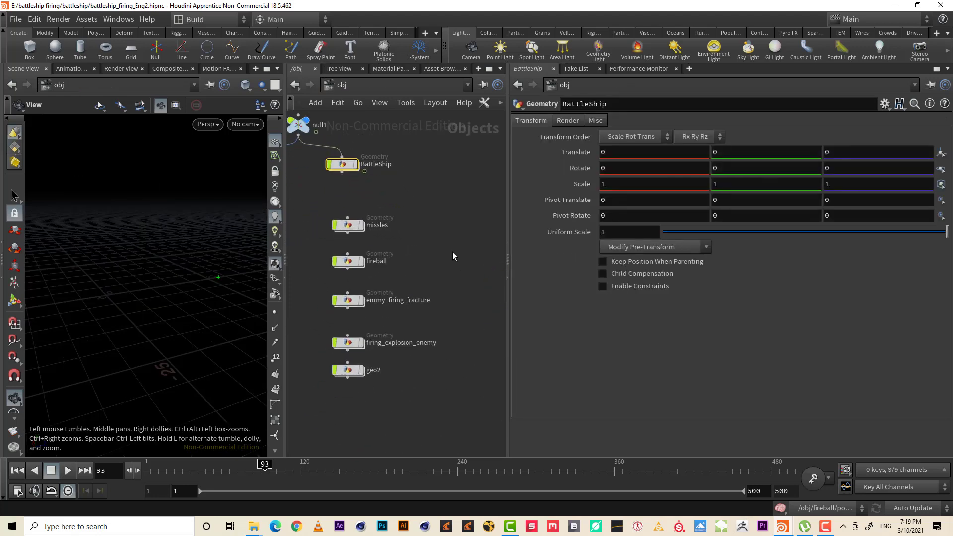
middle_click_drag(451, 251, 300, 232)
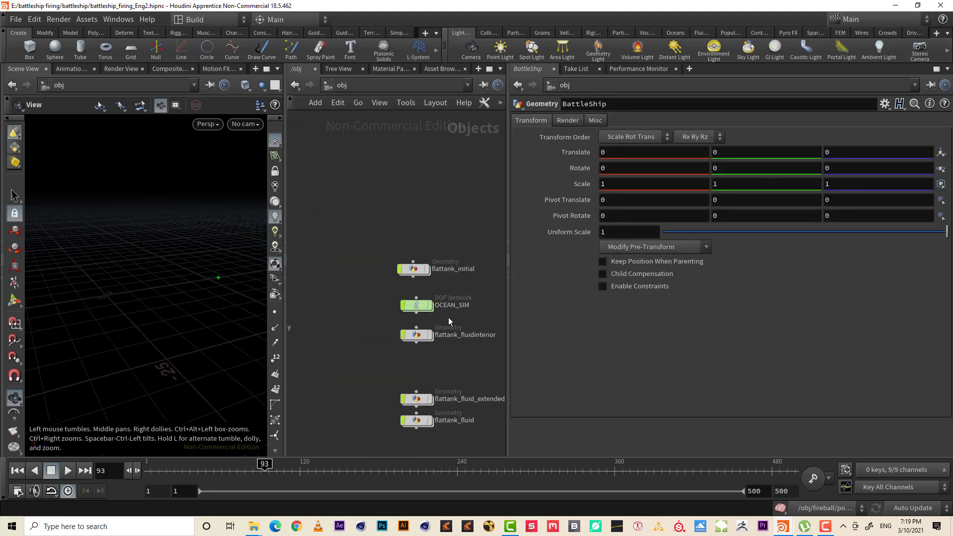
double_click(420, 307)
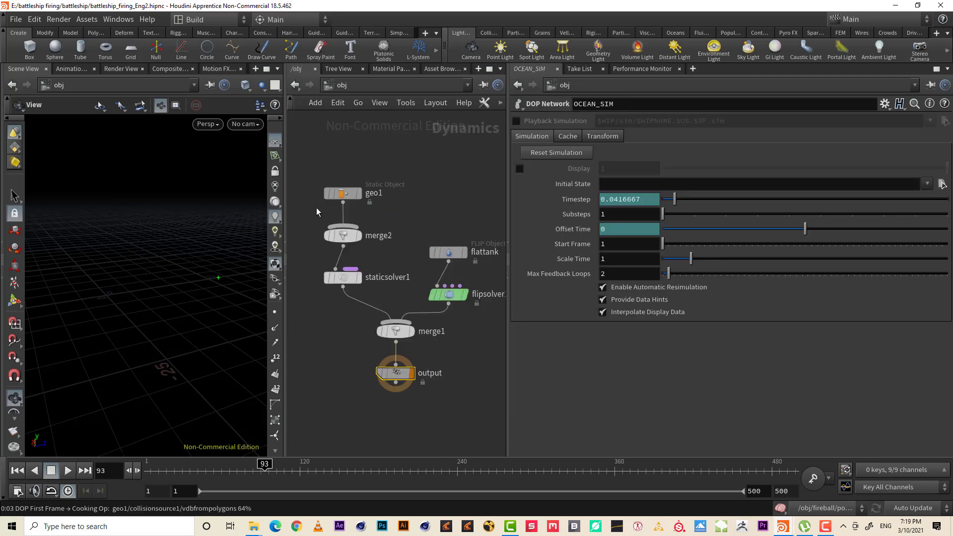
left_click(826, 527)
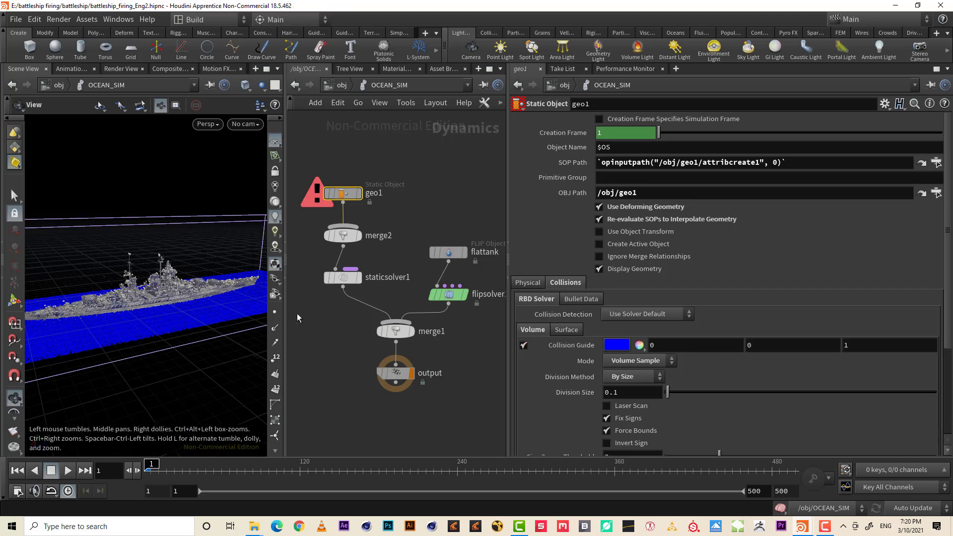
- Save the scene and disable Display Geometry on the geo1 static object
left_click(342, 408)
key("ctrl+s")
left_click(599, 269)
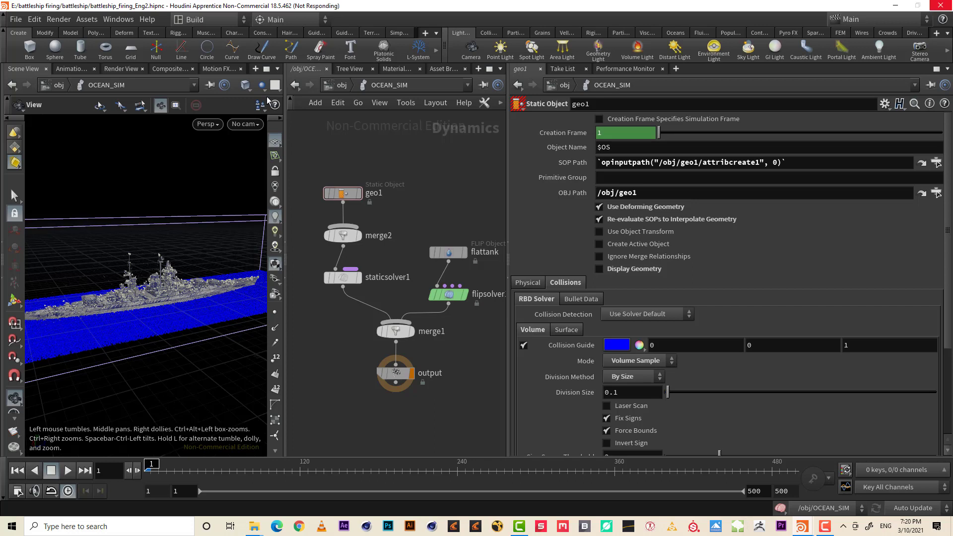
left_click(825, 526)
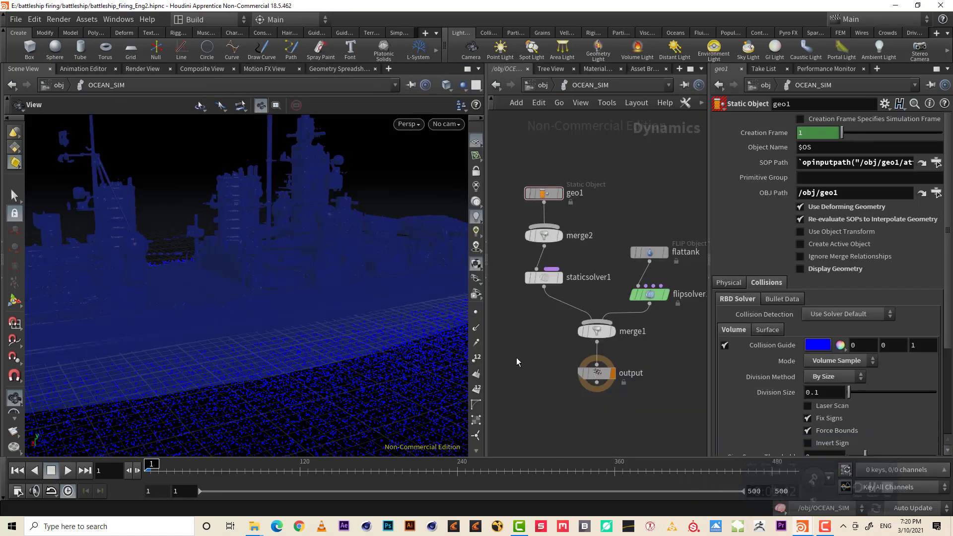
- Inspect the ship's collision guide and the geo1 source network referenced by the SOP Path, and return to the object level
left_click_drag(228, 211, 304, 302)
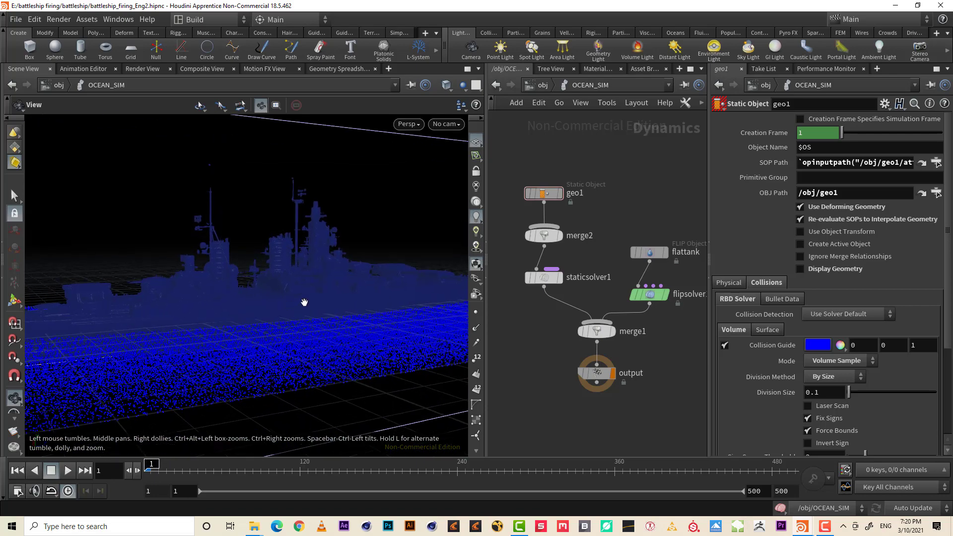
left_click(925, 166)
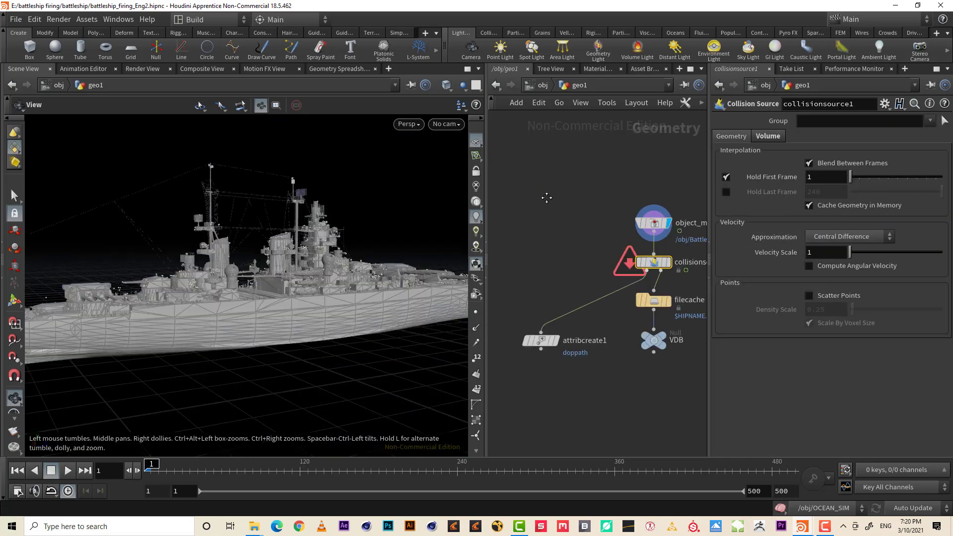
left_click(542, 90)
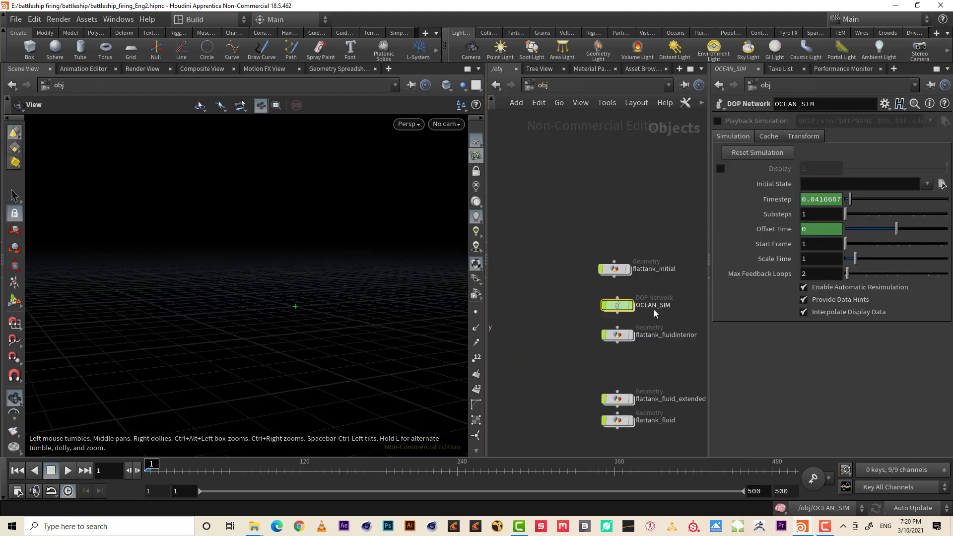
- Move the geo2 node out of the battleship effects column to beside the flattank nodes
right_click_drag(593, 381, 557, 416)
middle_click_drag(521, 389, 567, 347)
right_click_drag(568, 346, 617, 319)
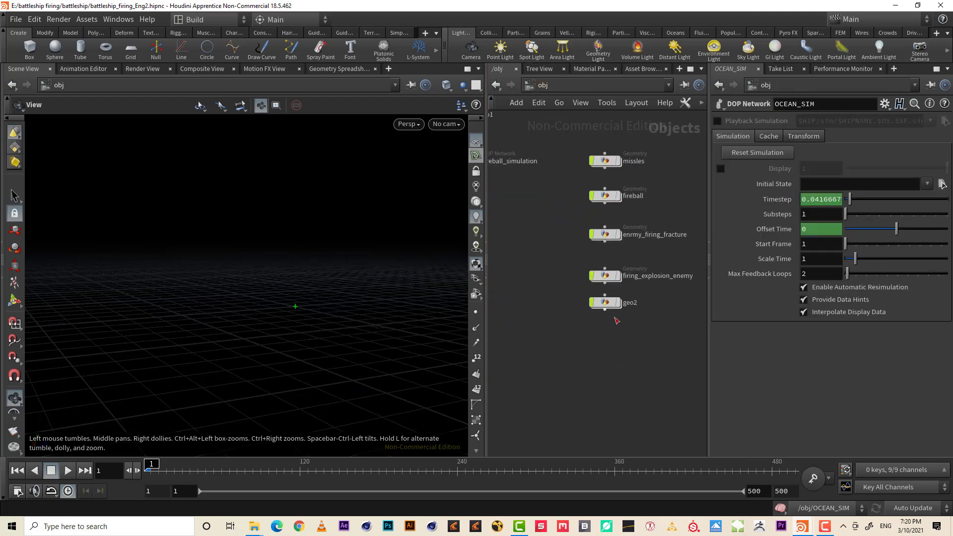
middle_click_drag(639, 338, 571, 370)
scroll(581, 380, "down", 5)
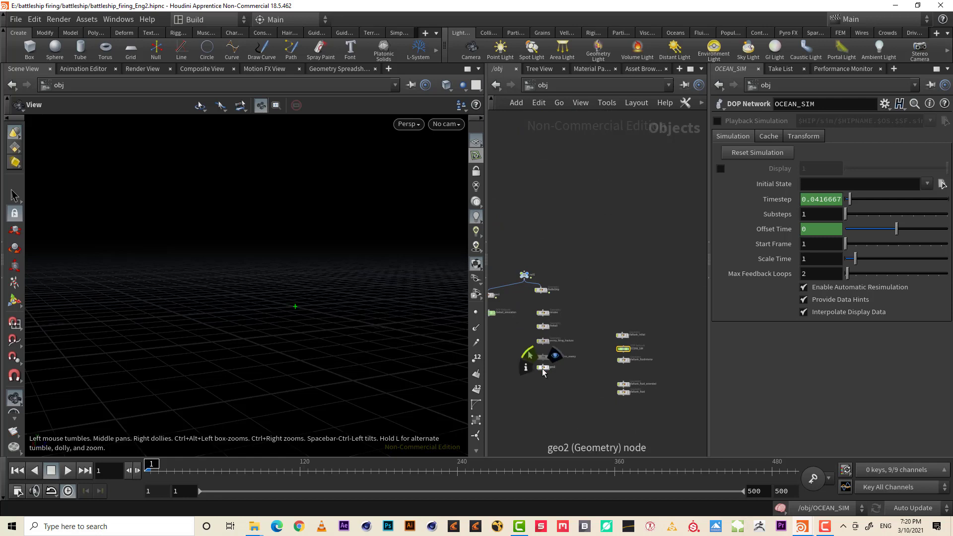
left_click_drag(543, 366, 661, 341)
scroll(663, 315, "up", 2)
middle_click_drag(666, 307, 679, 341)
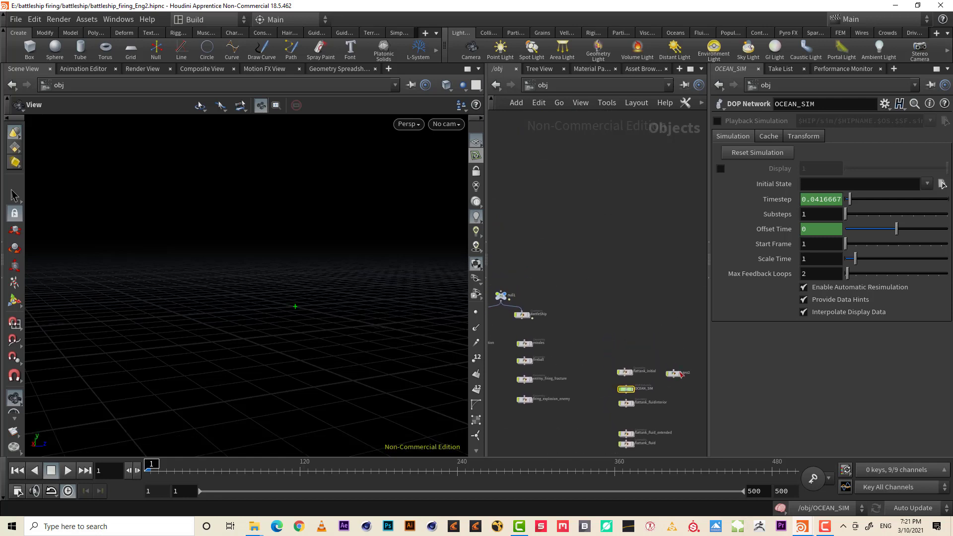
- Place the geo2 node beside BattleShip and parent it to null1
left_click_drag(675, 374, 569, 316)
left_click(502, 302)
left_click(568, 317)
scroll(596, 332, "up", 2)
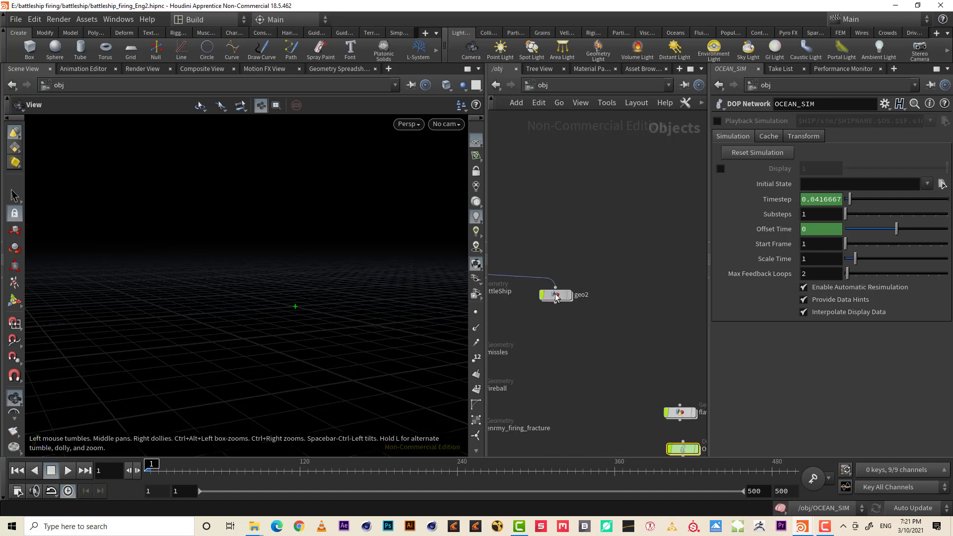
- Open the geo2 geometry network containing the pyro trail and ground explosion nodes
double_click(556, 294)
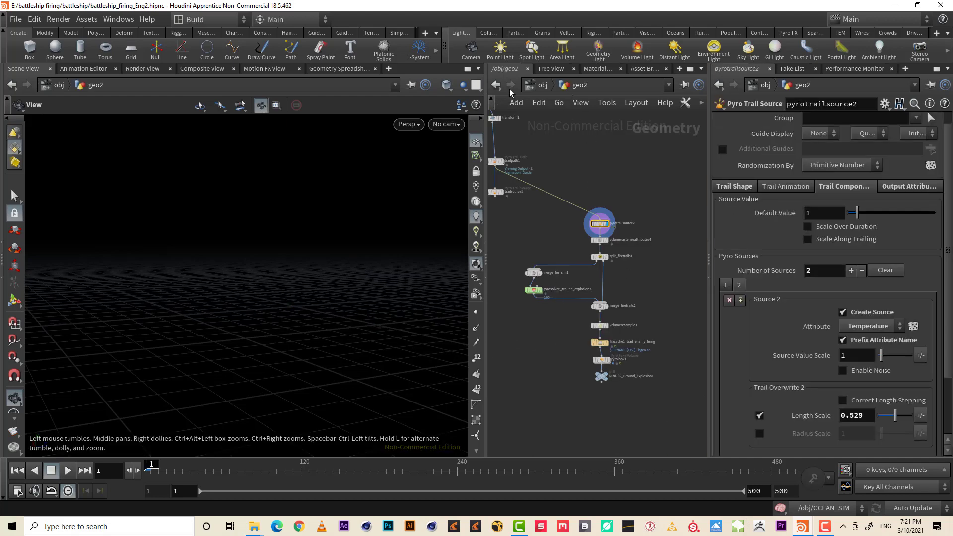
left_click(493, 85)
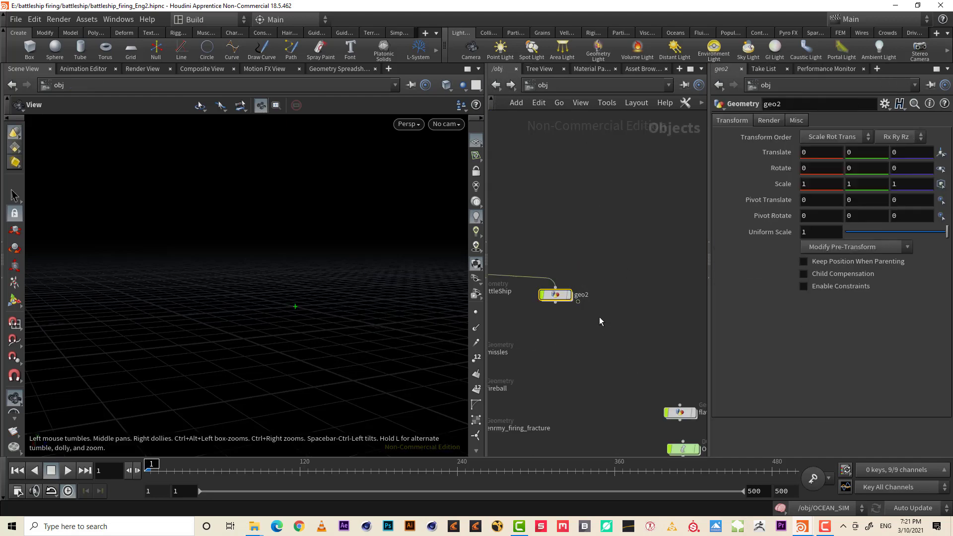
double_click(547, 298)
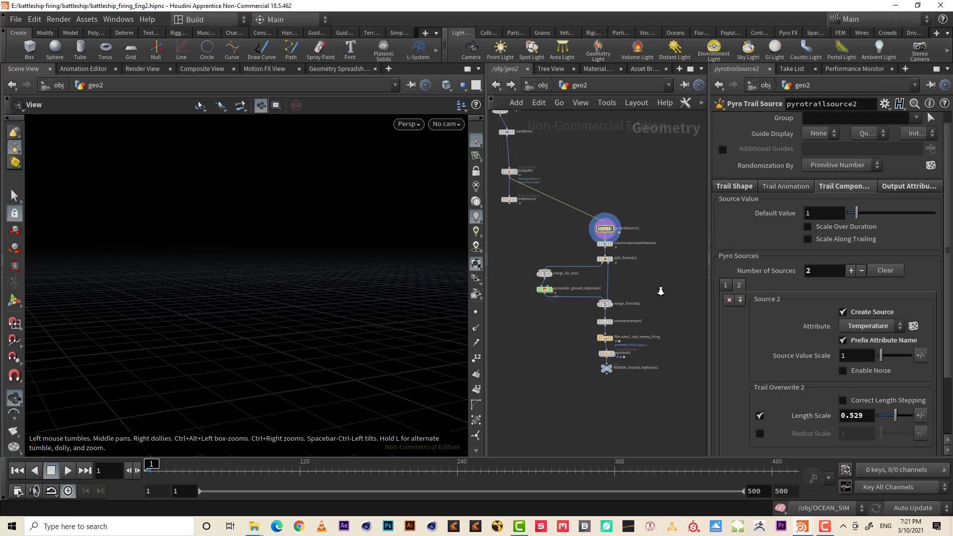
- Return to the object level and disconnect geo2 from null1
scroll(655, 303, "up", 4)
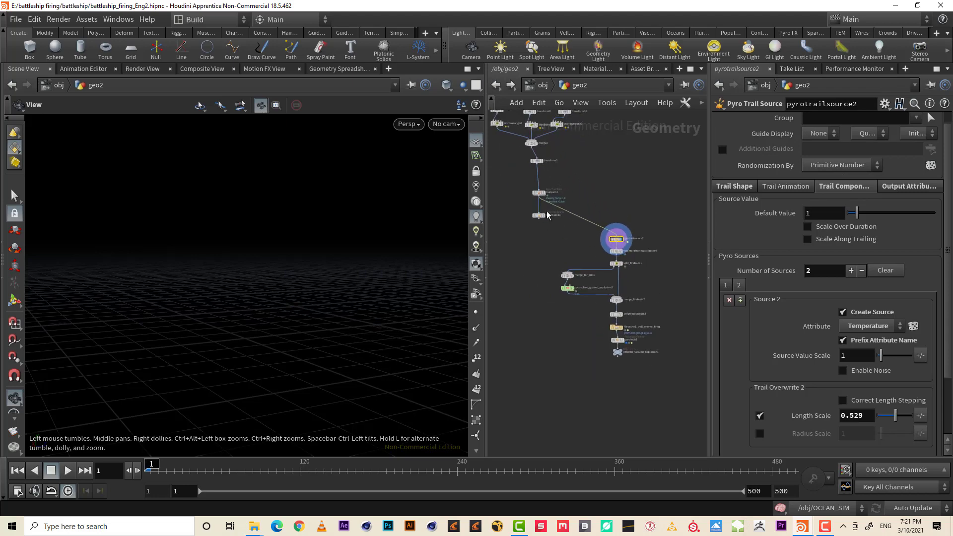
left_click(542, 87)
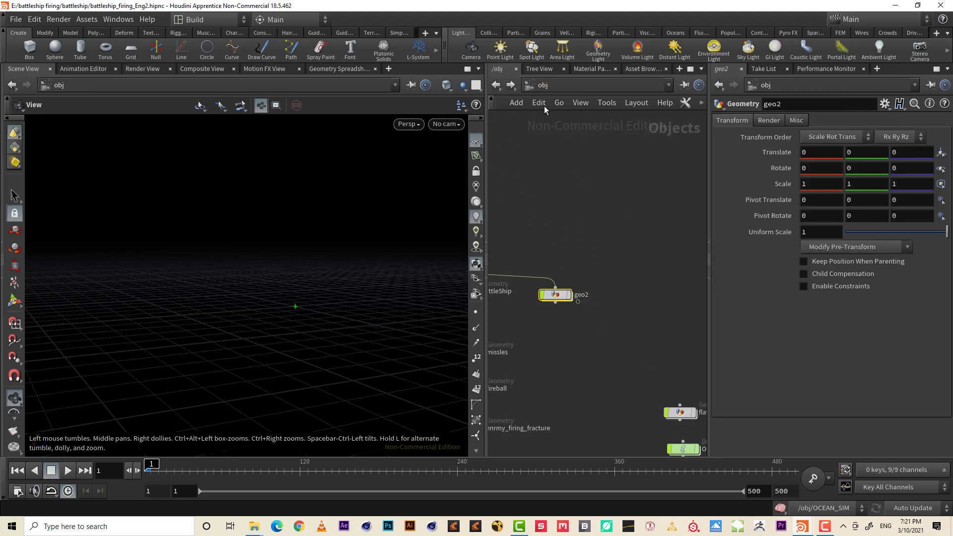
middle_click_drag(560, 244, 660, 245)
key("y")
left_click_drag(637, 252, 624, 320)
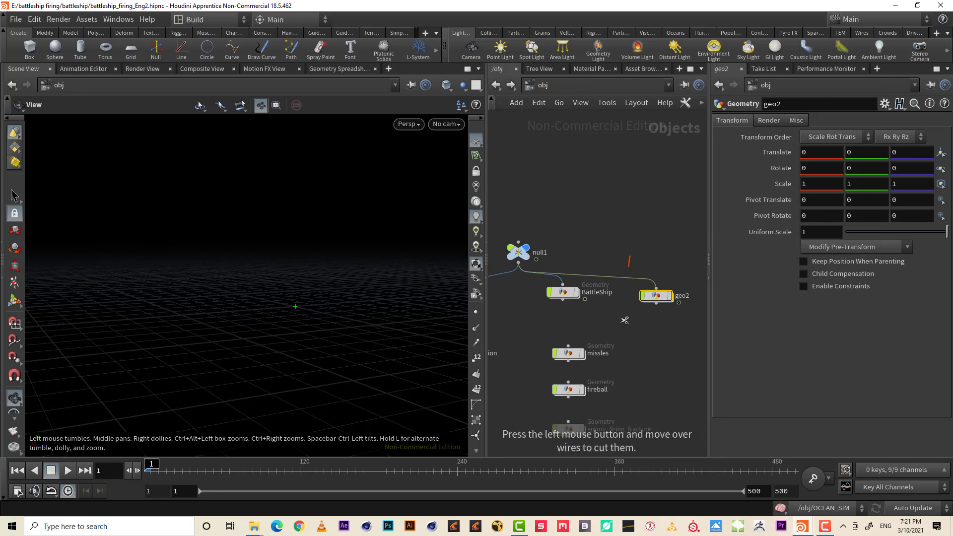
- Move the geo2 node into the effects column directly below firing_explosion_enemy
scroll(665, 350, "down", 5)
middle_click_drag(663, 381, 615, 318)
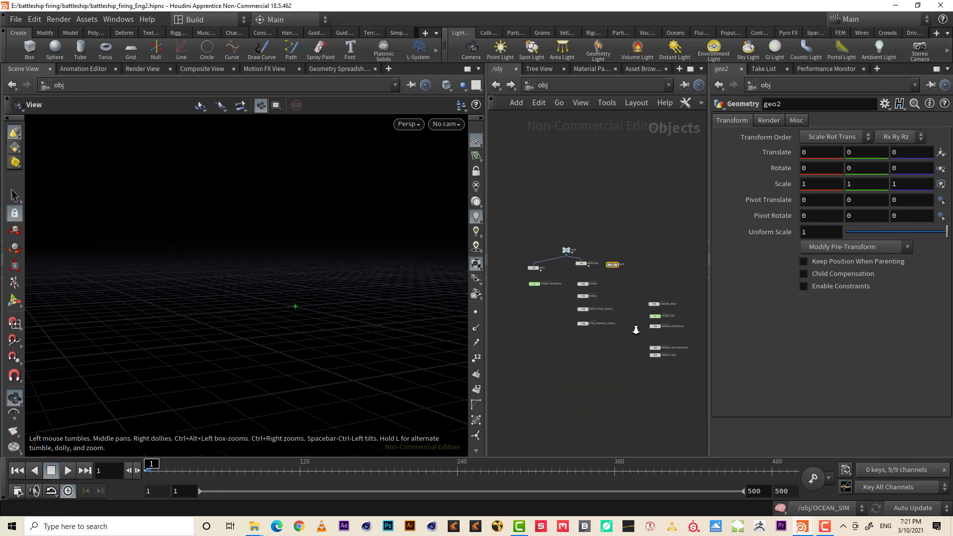
scroll(633, 326, "up", 3)
left_click_drag(605, 209, 550, 341)
- Rename geo2 to firing_trail_enemy, reusing the name of the firing_explosion_enemy node
scroll(580, 326, "up", 2)
double_click(588, 316)
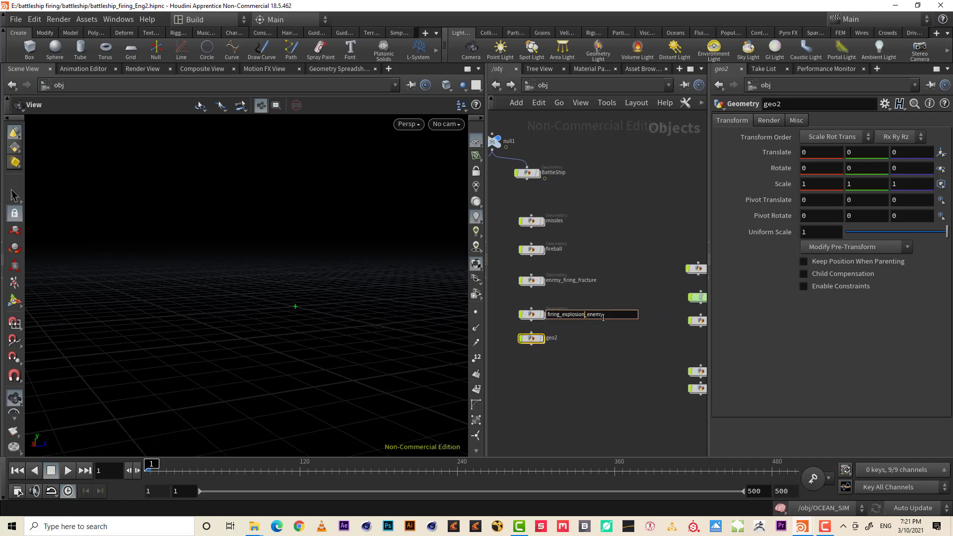
key("ctrl+c")
key("Return")
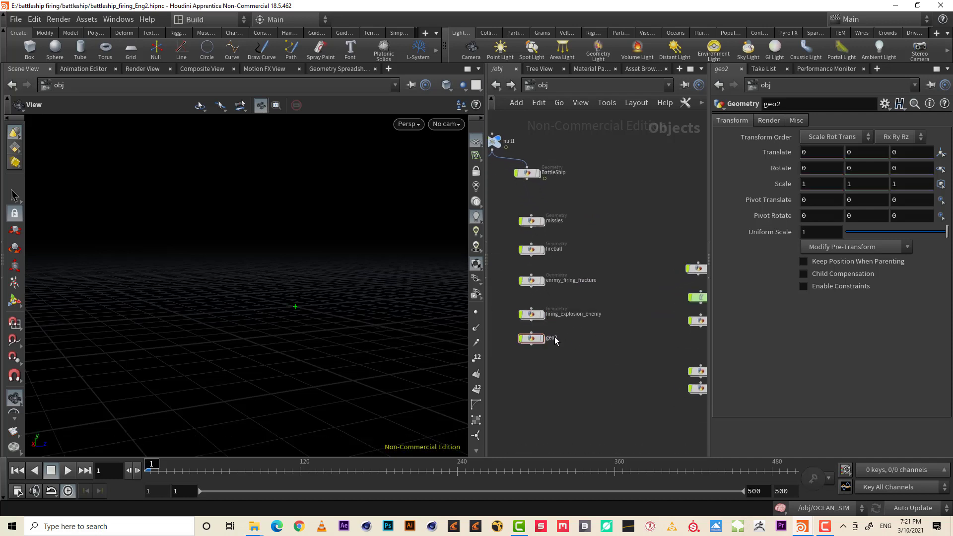
double_click(552, 338)
key("ctrl+v")
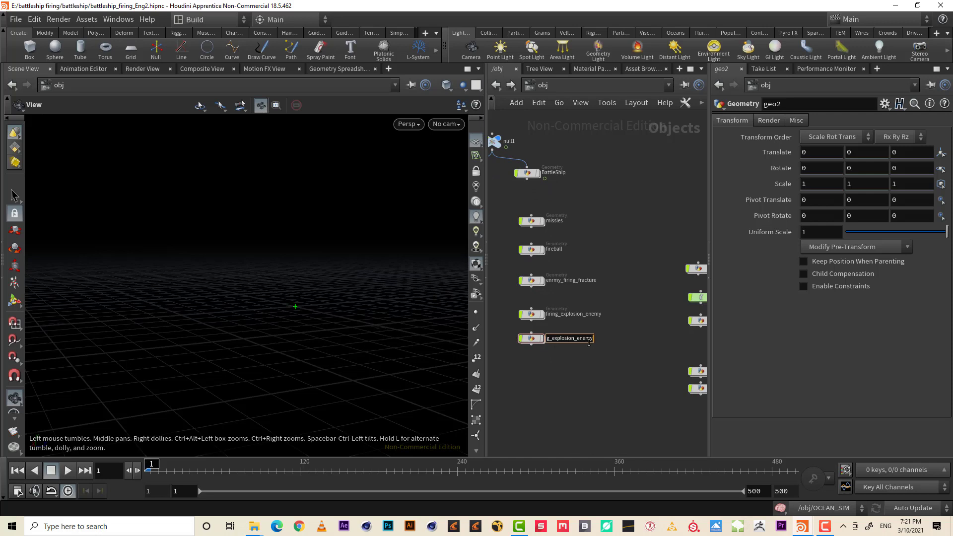
double_click(567, 338)
left_click(567, 338)
type("trail")
key("Return")
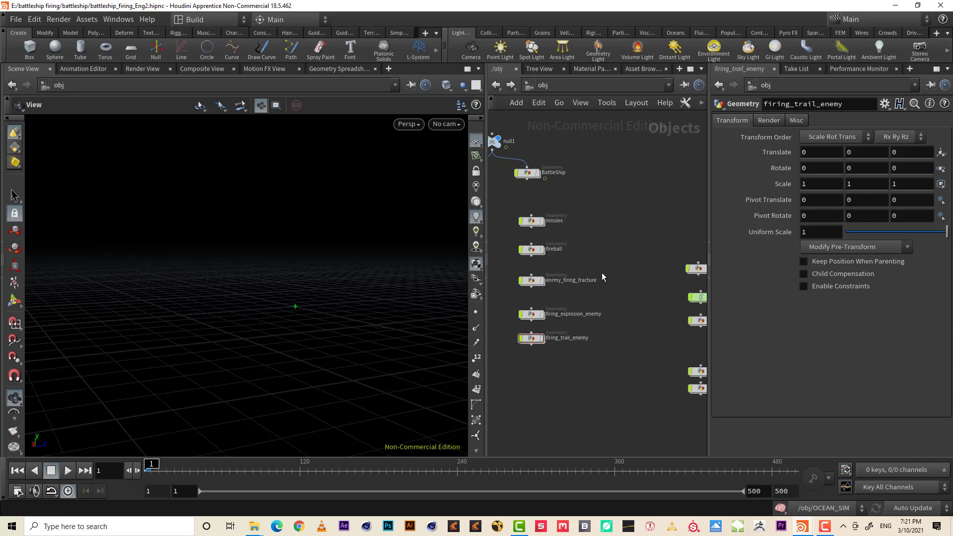
- Open the geo1 network and follow object_merge1's Object 1 path to its source null inside BattleShip
middle_click_drag(632, 260, 518, 212)
middle_click_drag(562, 302, 790, 407)
double_click(520, 236)
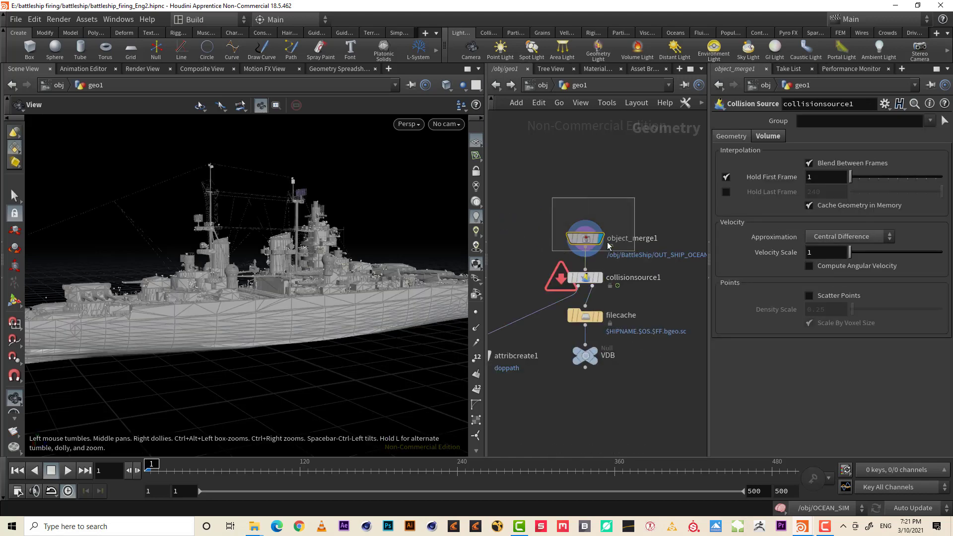
left_click(586, 238)
left_click(932, 154)
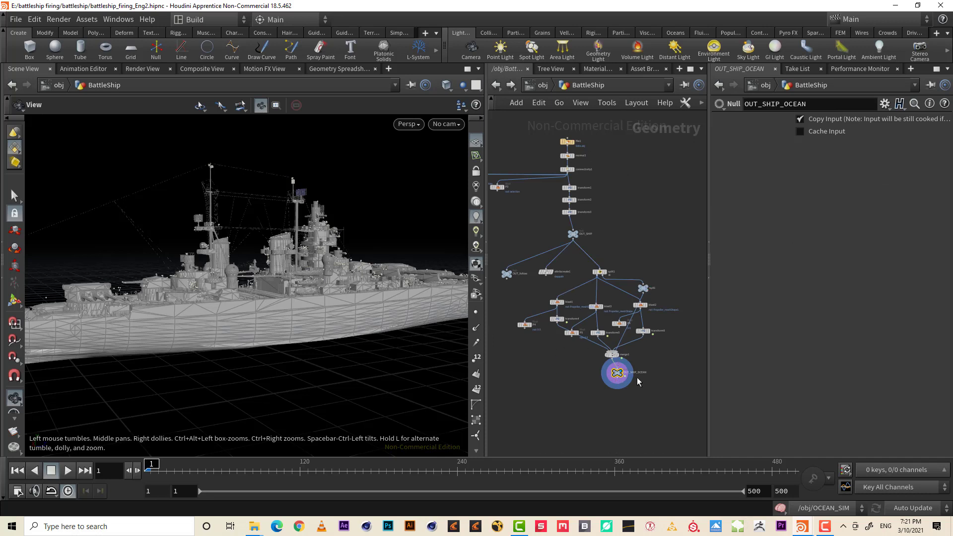
- Move the OUT_SHIP_OCEAN null farther below merge1 in the BattleShip network
left_click_drag(619, 372, 612, 412)
scroll(618, 372, "up", 5)
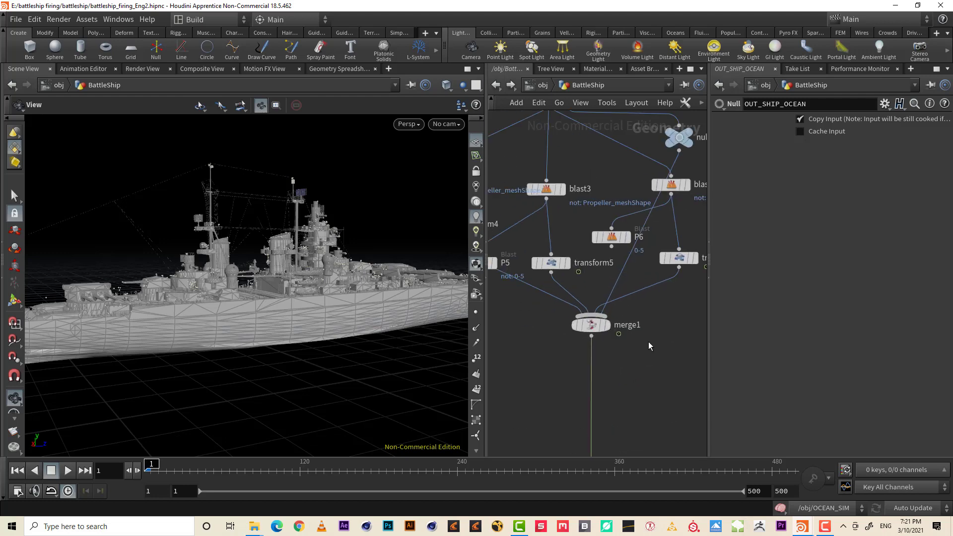
middle_click_drag(648, 341, 621, 344)
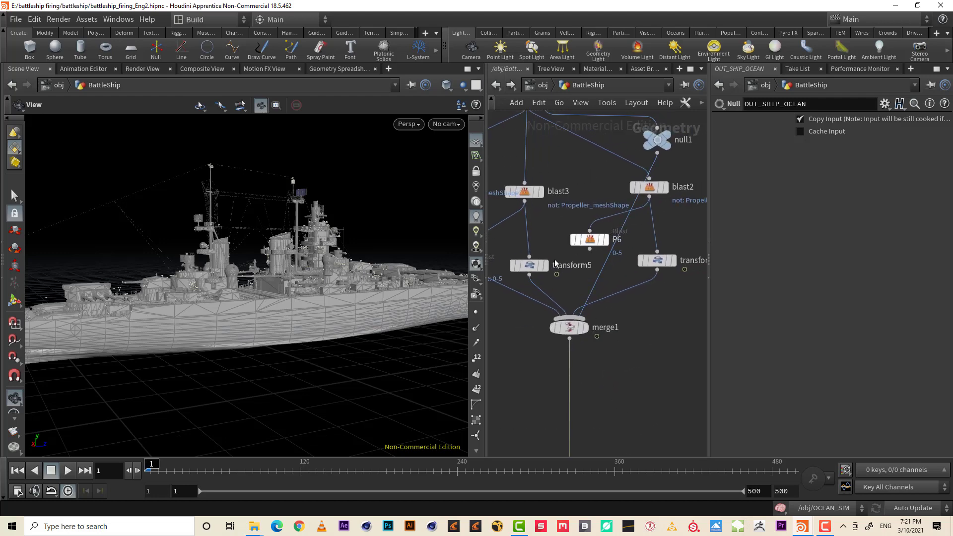
- Return to the object level and disconnect geo1 from null1, keeping BattleShip parented
left_click(542, 85)
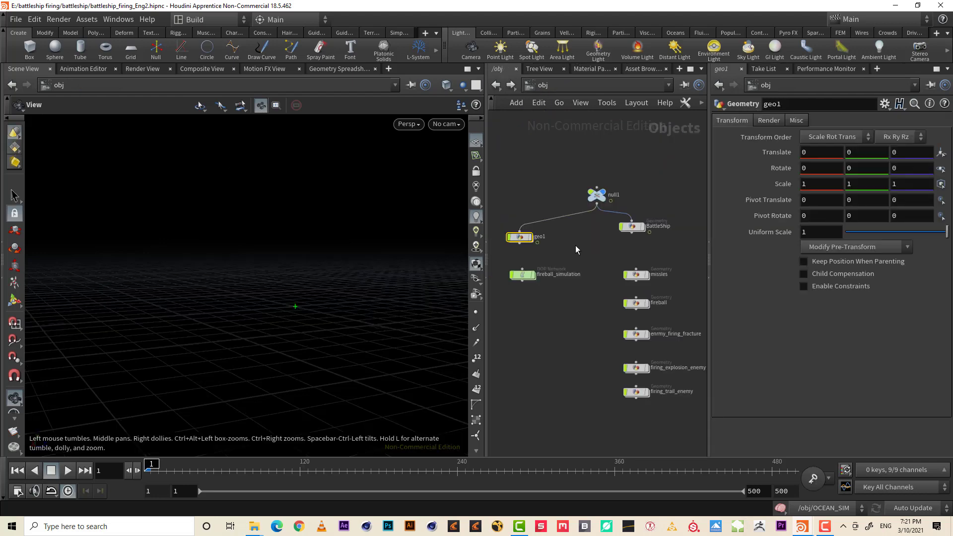
left_click_drag(551, 197, 565, 225)
left_click(631, 227)
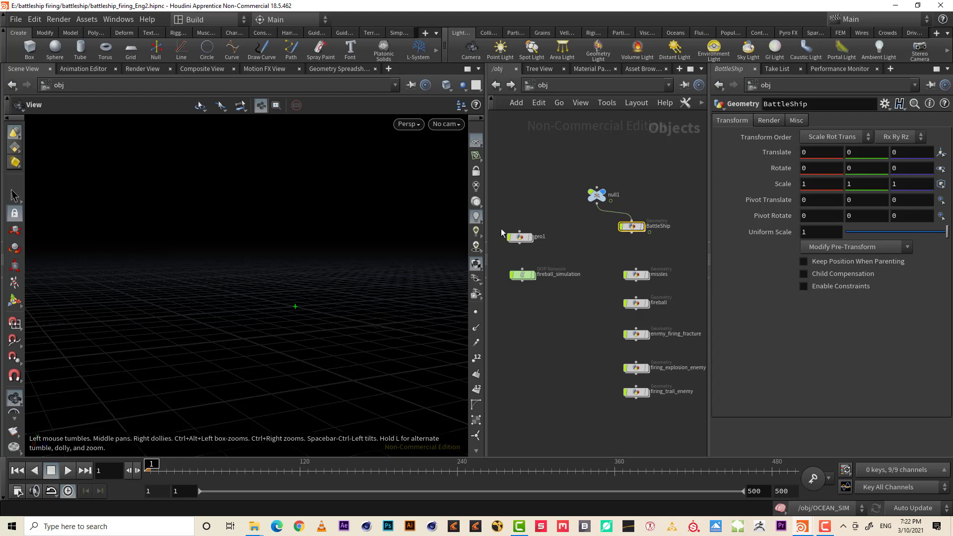
- Open the geo1 network and move object_merge1 farther above collisionsource1
double_click(520, 237)
left_click_drag(587, 237, 589, 161)
- Show the ship in the right orthographic view and set the geometry selection mode to primitives
left_click_drag(298, 280, 268, 296)
middle_click_drag(268, 295, 211, 293)
key("space+3")
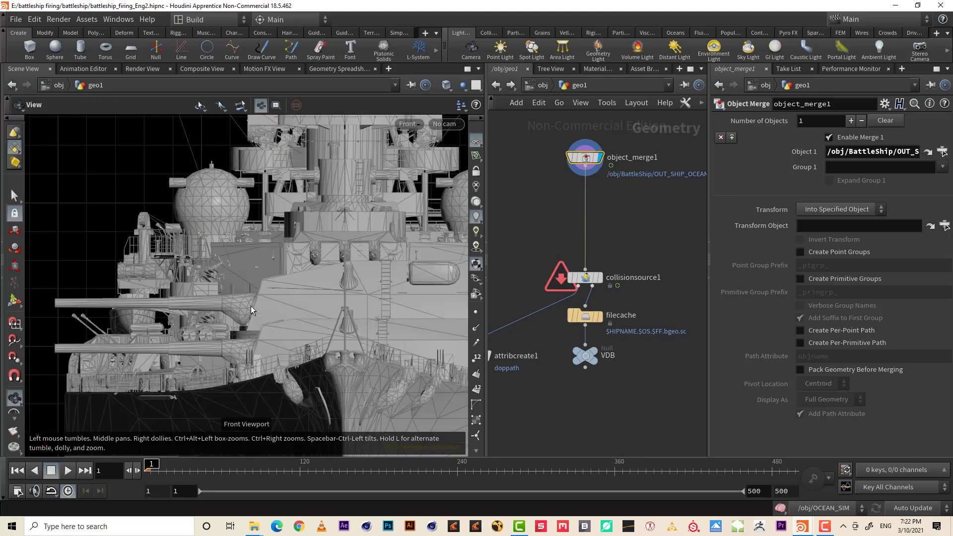
key("space+2")
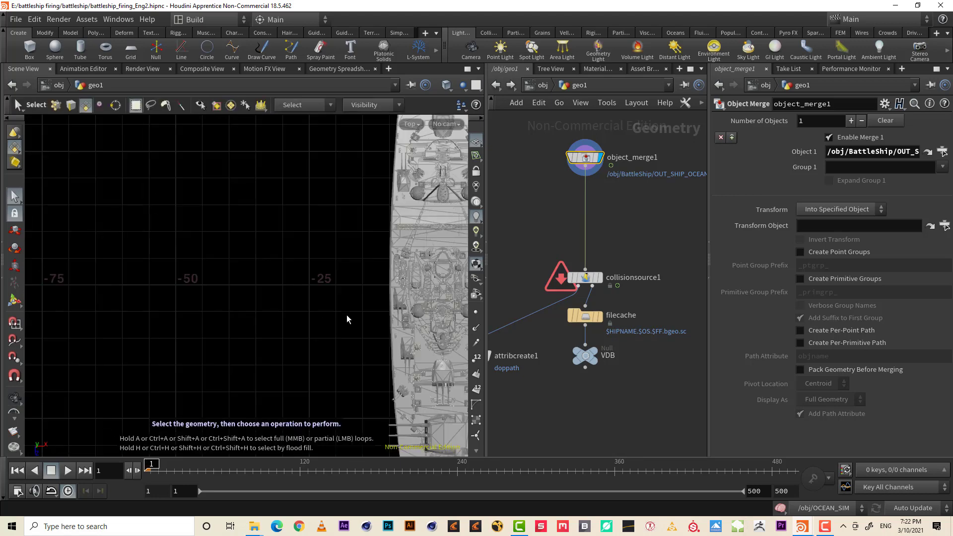
key("space+4")
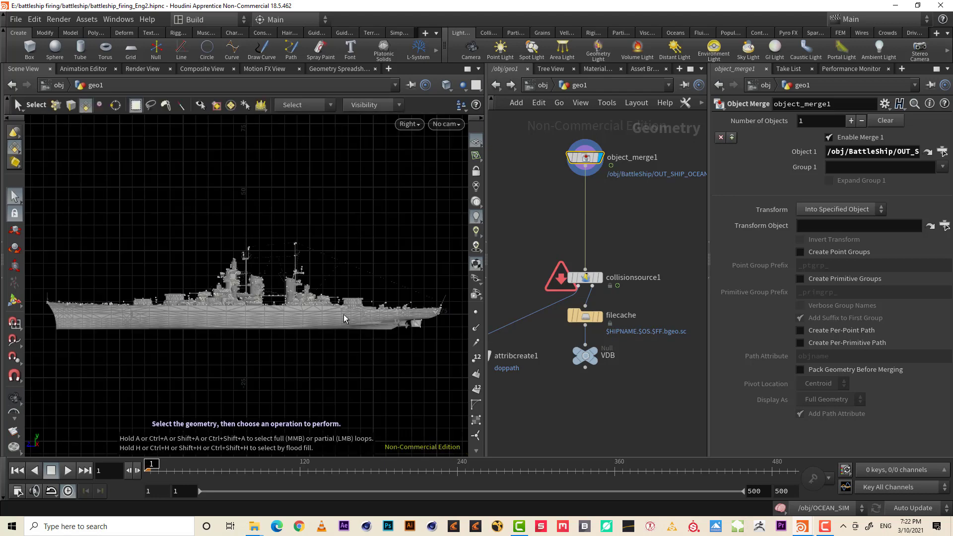
left_click(16, 149)
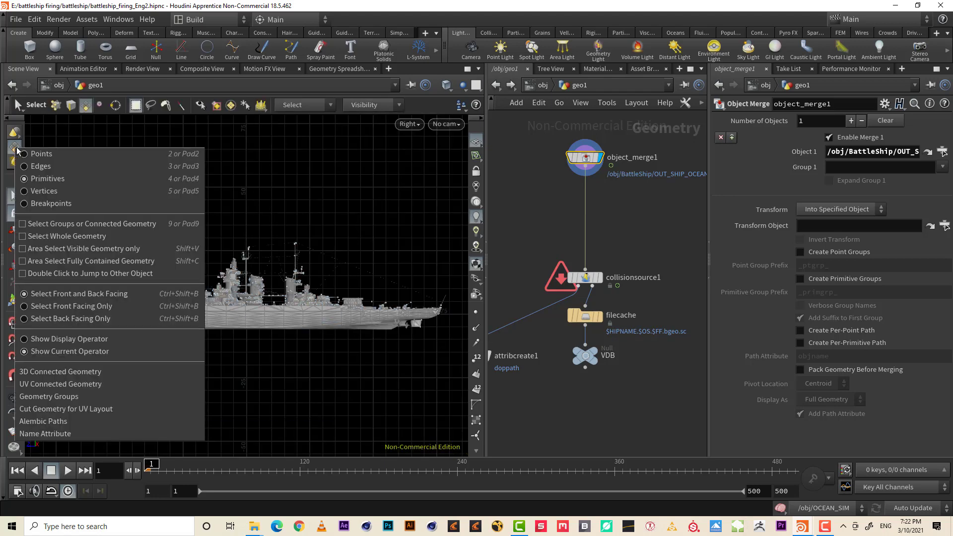
left_click(57, 165)
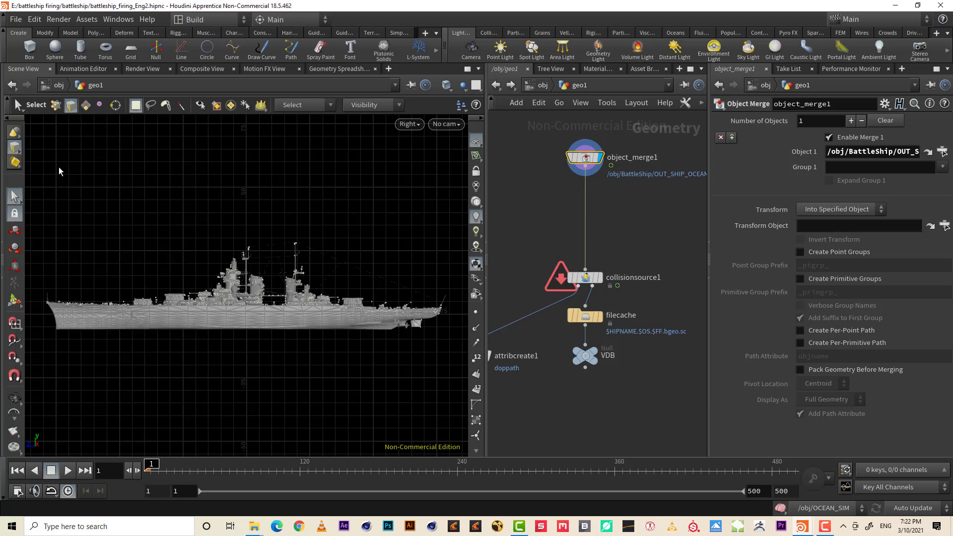
left_click(15, 148)
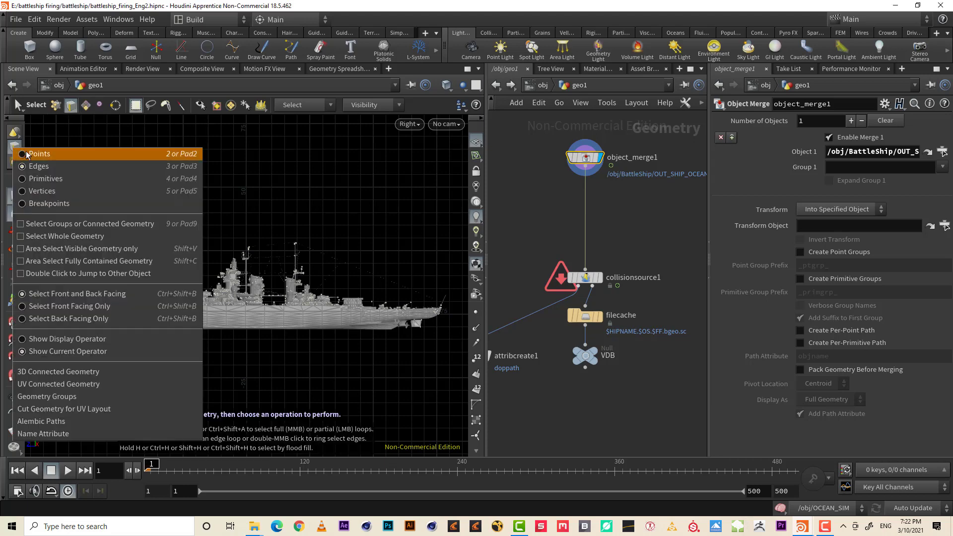
left_click(77, 167)
- Try selecting the lower hull primitives along the ship's full length in the right view
left_click_drag(451, 343, 33, 313)
left_click_drag(33, 314, 33, 315)
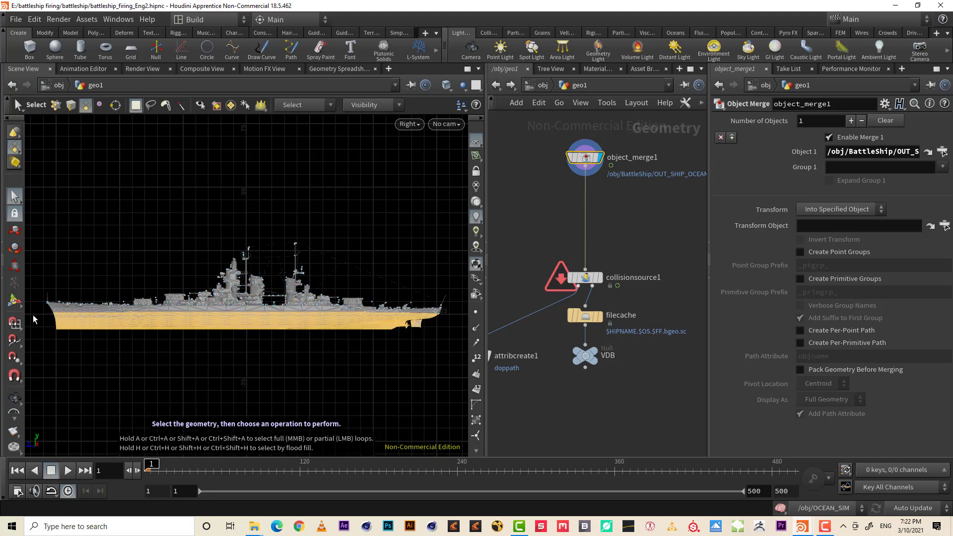
left_click_drag(445, 365, 39, 317)
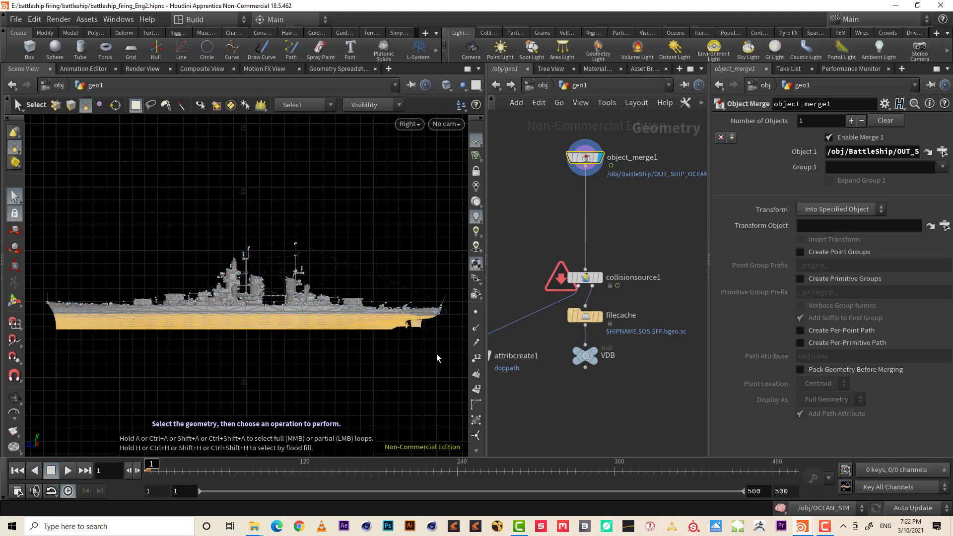
scroll(436, 354, "up", 5)
scroll(440, 353, "down", 6)
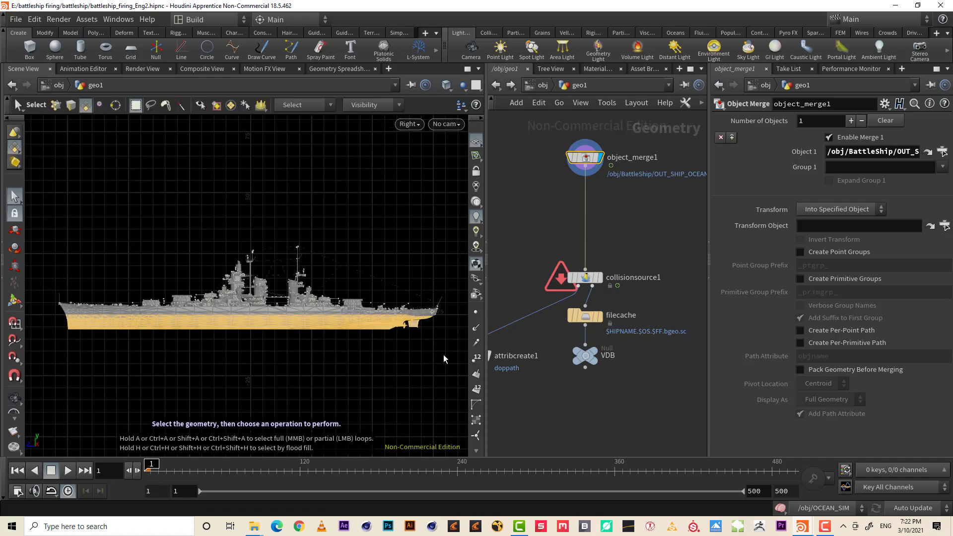
left_click_drag(444, 355, 19, 318)
- Examine the selected hull primitives from the front and in perspective, especially around the stern and propellers
scroll(365, 323, "up", 8)
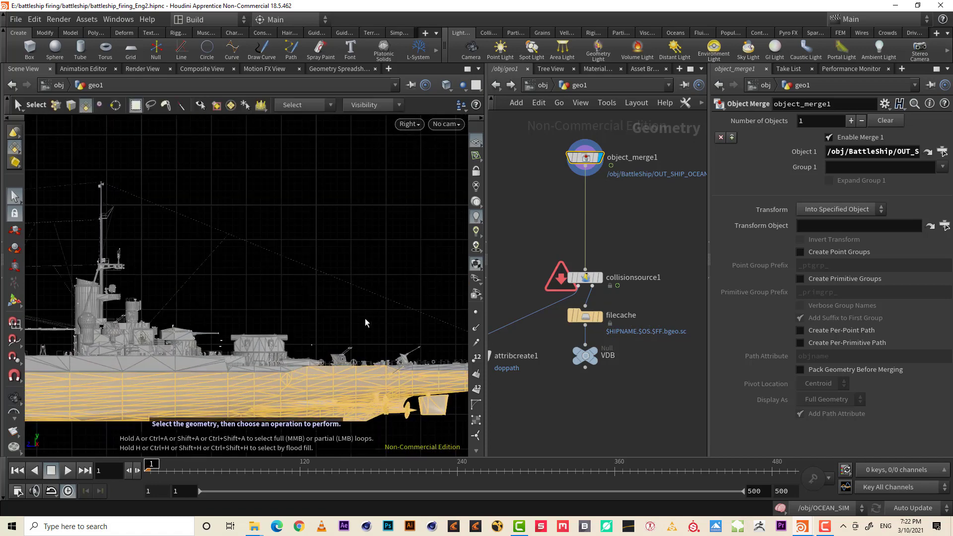
key("space+3")
scroll(341, 304, "up", 6)
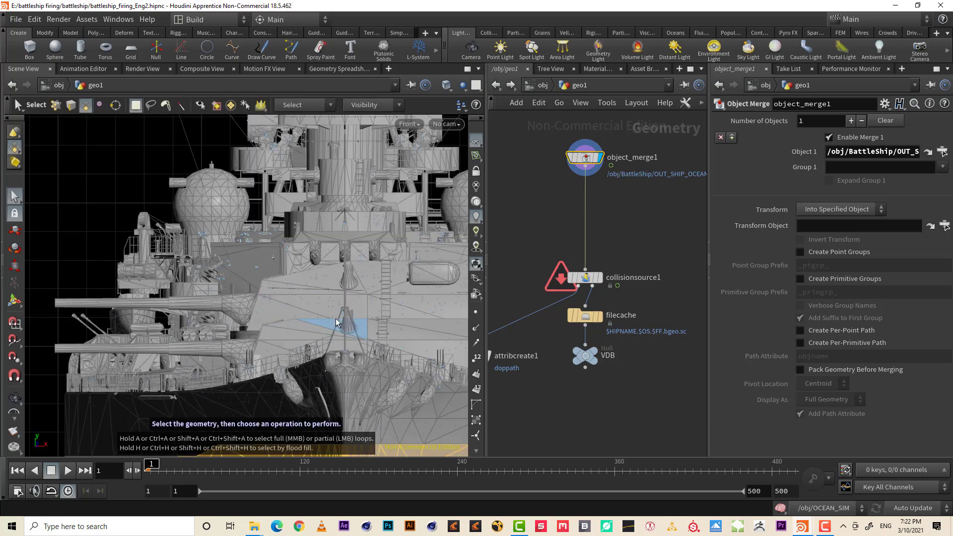
key("space+1")
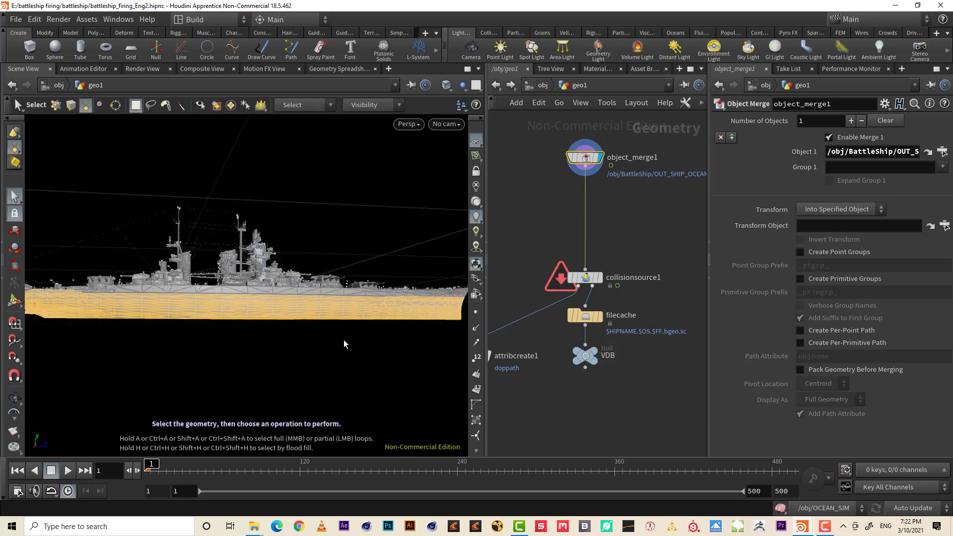
key("Escape")
left_click_drag(328, 326, 120, 322)
middle_click_drag(447, 309, 379, 313)
right_click_drag(420, 310, 561, 307)
middle_click_drag(442, 308, 218, 309)
left_click_drag(285, 346, 253, 339)
right_click_drag(313, 301, 343, 294)
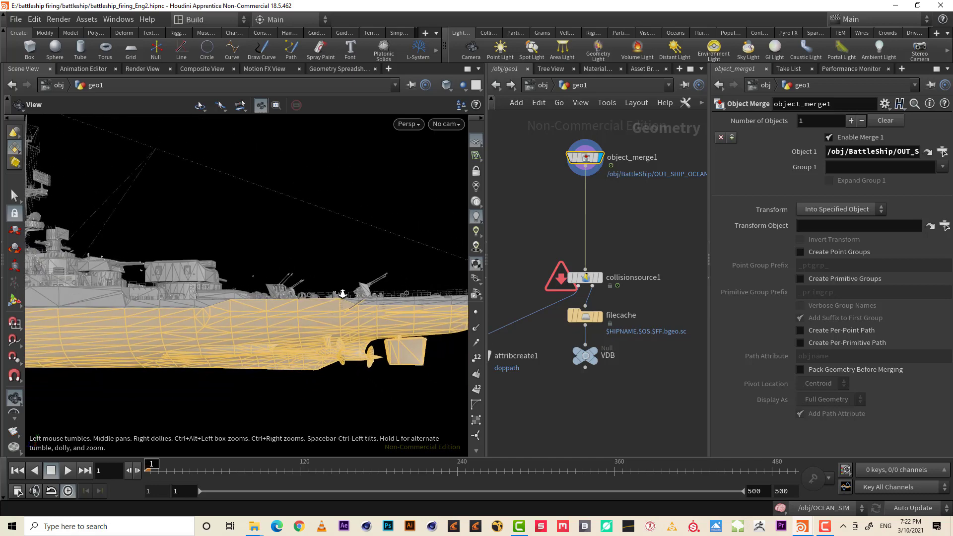
mouse_move(343, 297)
left_mouse_down()
mouse_move(398, 359)
mouse_move(353, 314)
mouse_move(357, 300)
left_mouse_up()
right_click_drag(357, 299, 293, 318)
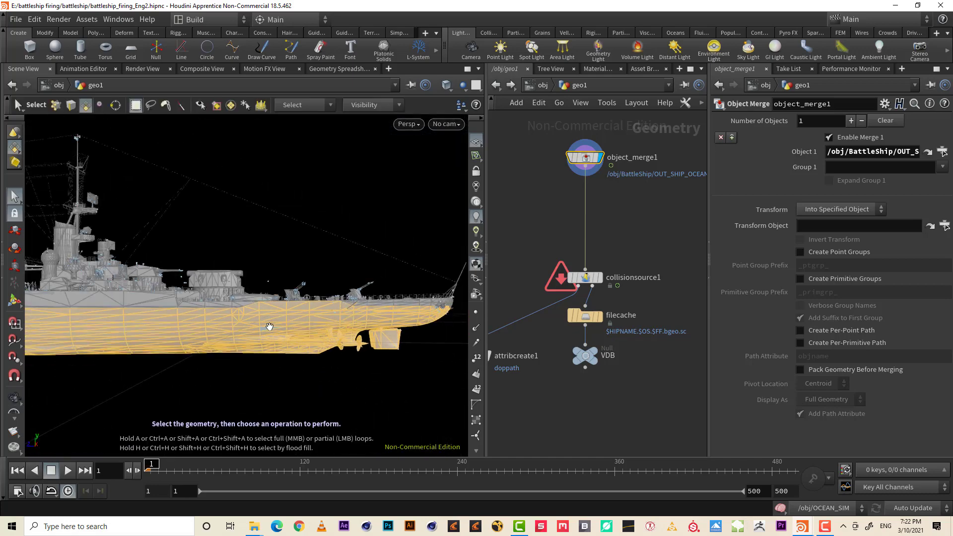
- Clear the selection and reselect the ship's lower hull primitives from stern to bow in the right view
key("space+2")
key("space+3")
key("space+4")
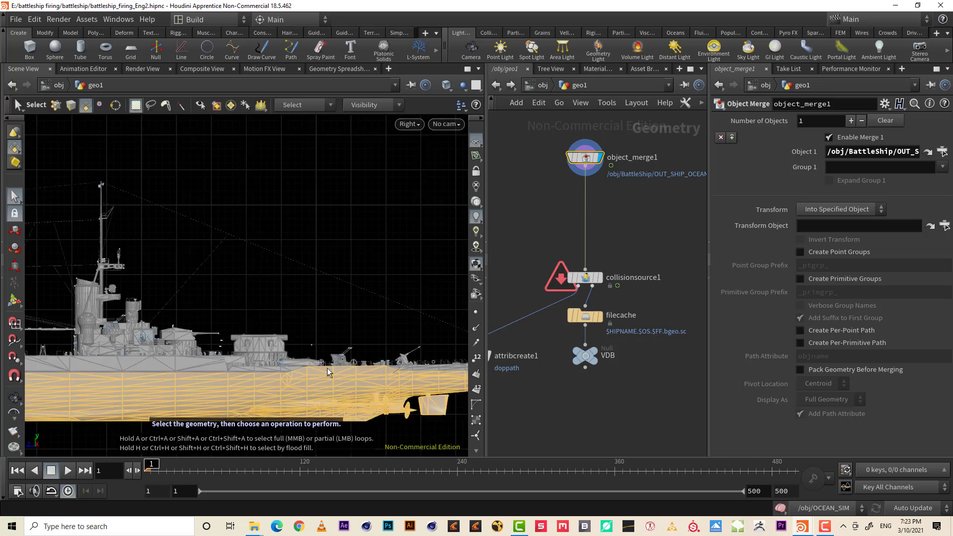
right_click_drag(327, 369, 264, 354)
middle_click_drag(264, 355, 334, 379)
left_click(403, 383)
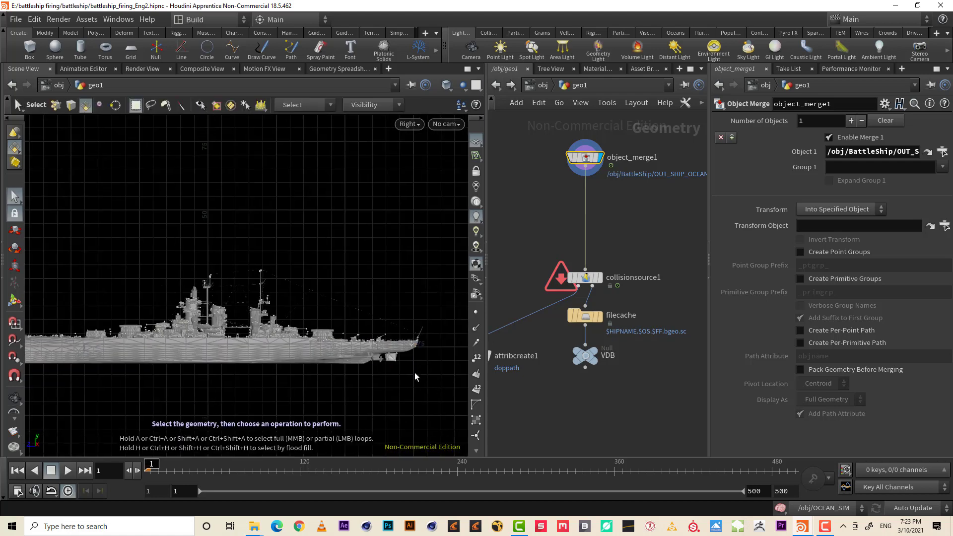
right_click_drag(415, 373, 395, 389)
middle_click_drag(395, 389, 396, 377)
left_click_drag(441, 381, 21, 343)
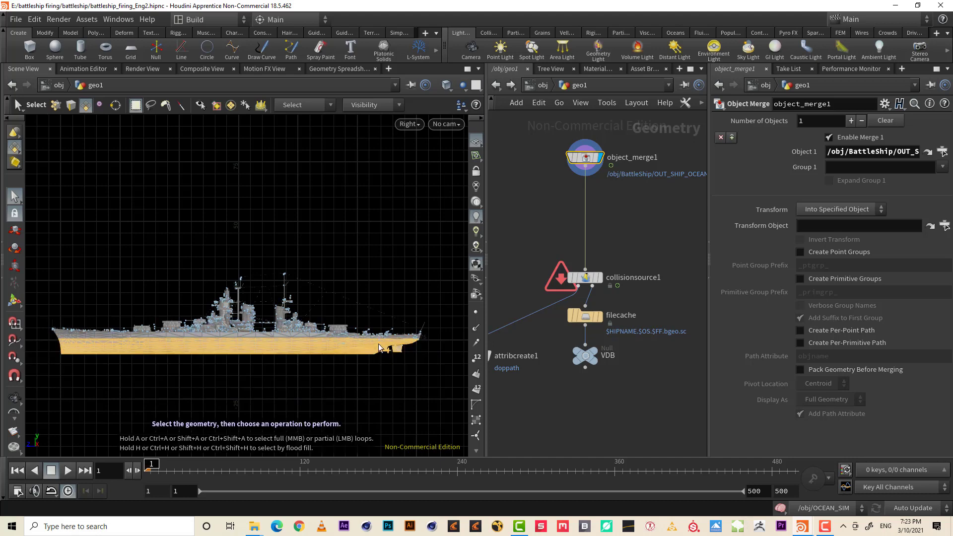
- Apply a Blast to the selected lower hull primitives with Delete Non Selected enabled, keeping only the lower hull
right_click_drag(376, 328, 518, 309, "alt")
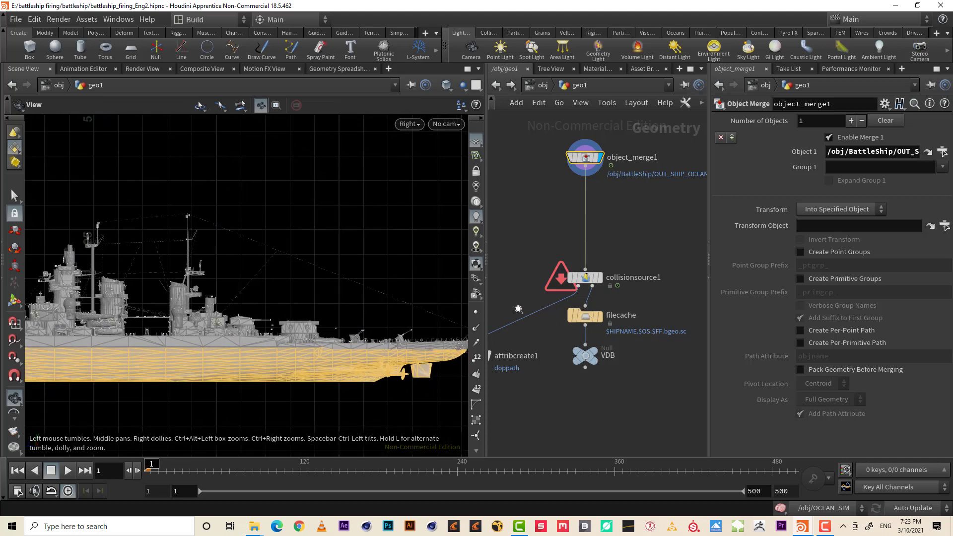
key("space+1")
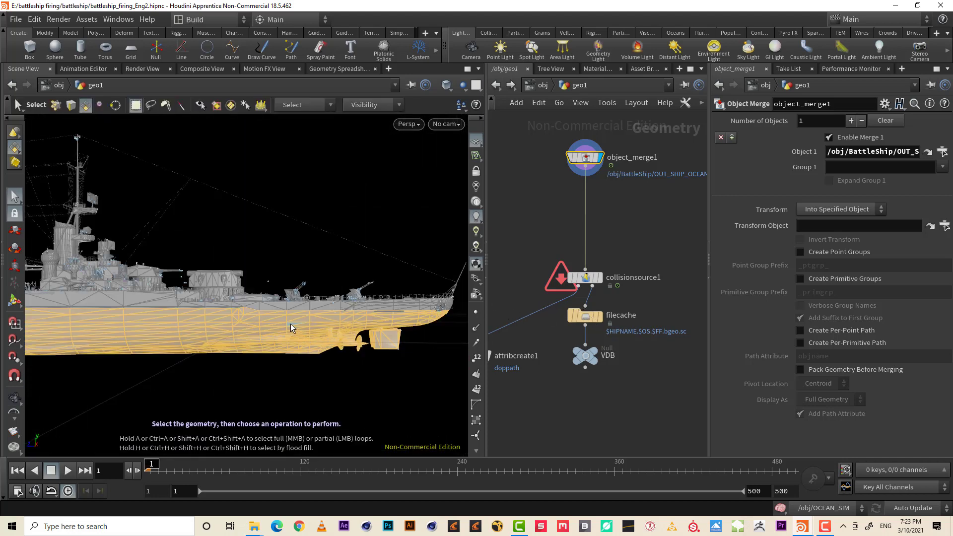
left_click_drag(290, 323, 234, 337, "alt")
key("Tab")
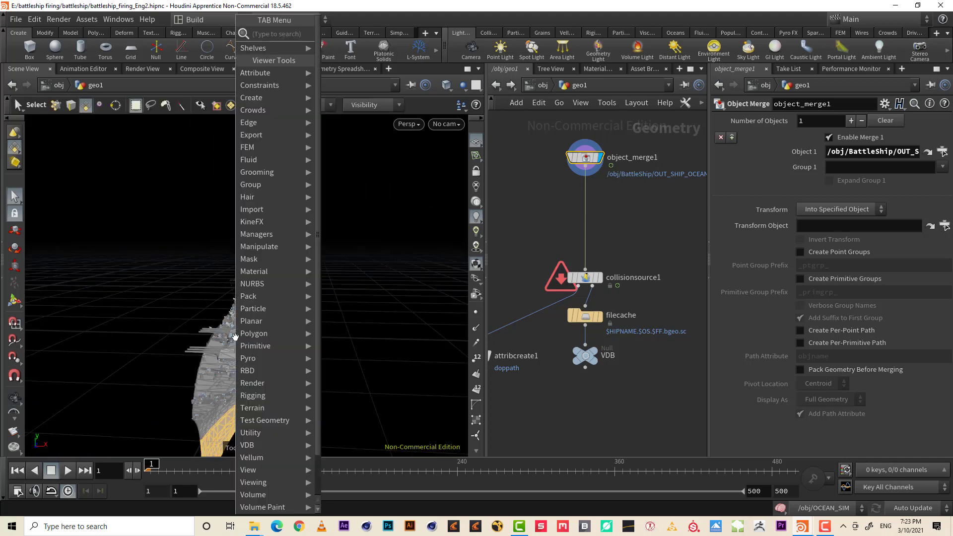
type("blas")
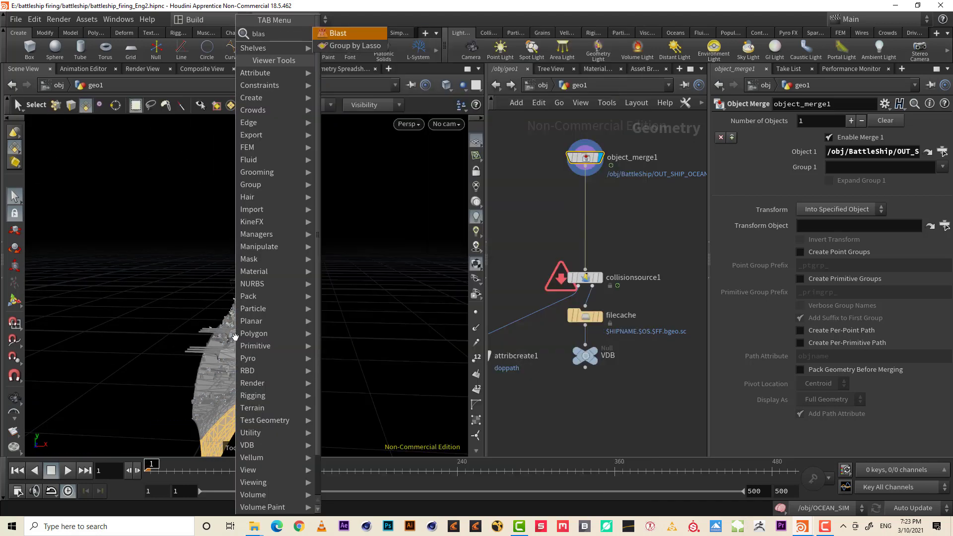
key("Return")
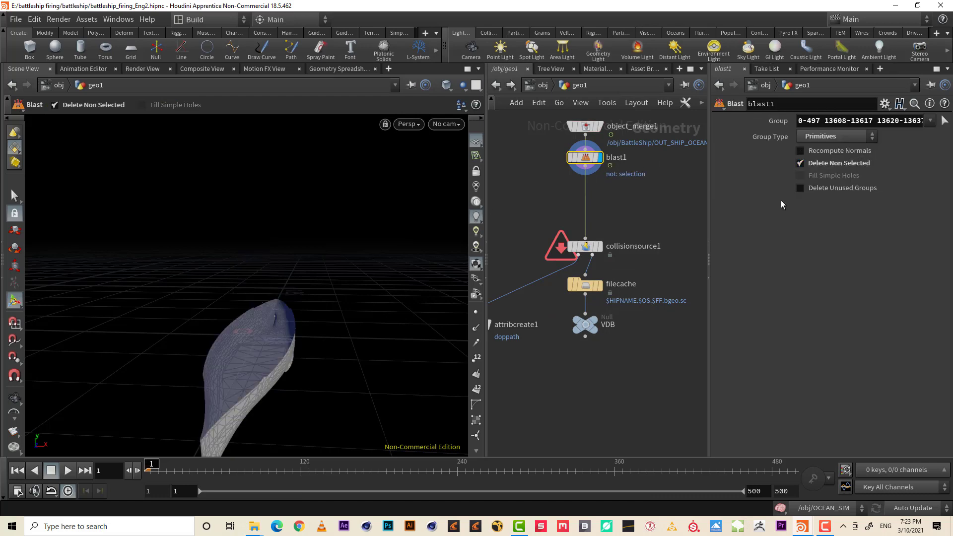
left_click_drag(309, 327, 257, 325, "alt")
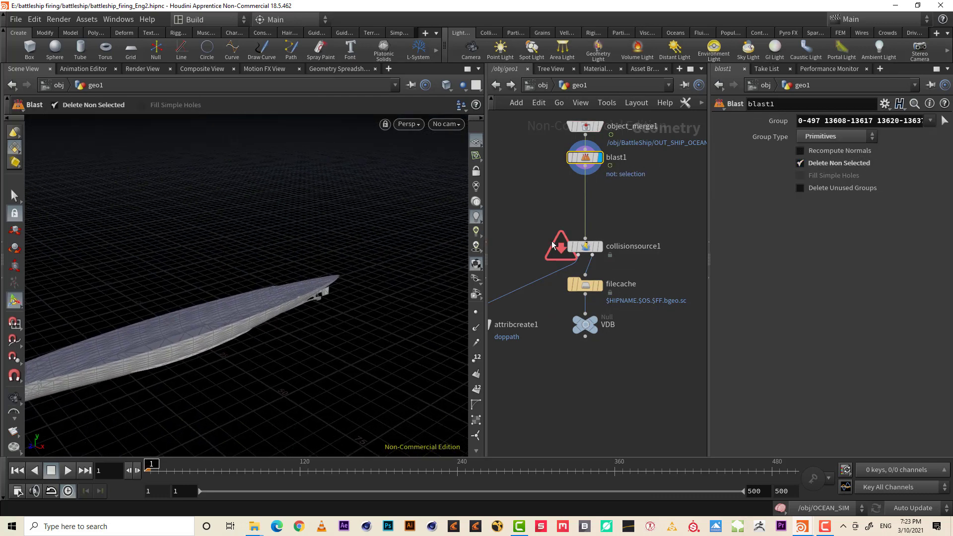
- Insert a Fuse node between the Blast and collision source nodes and display its output
middle_click_drag(583, 181, 621, 199)
key("Tab")
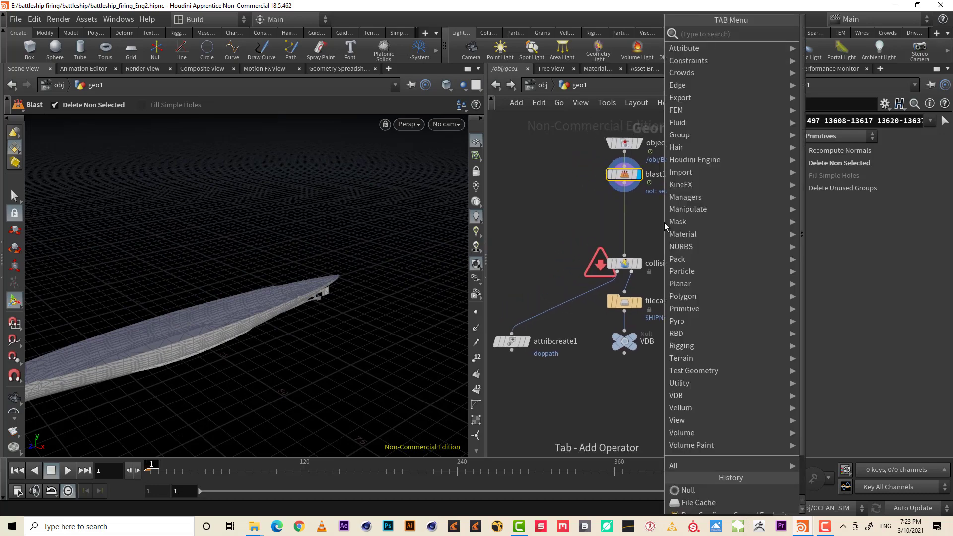
type("fus")
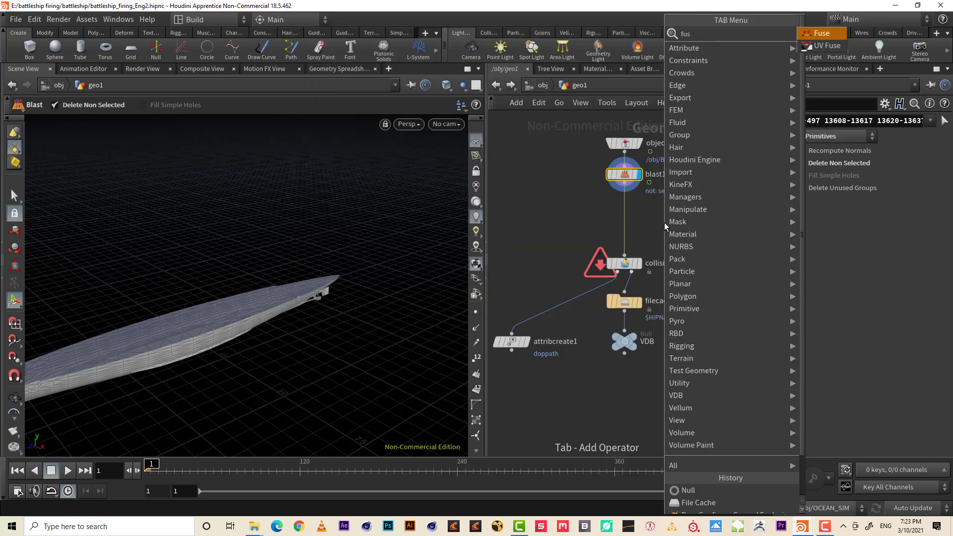
key("Return")
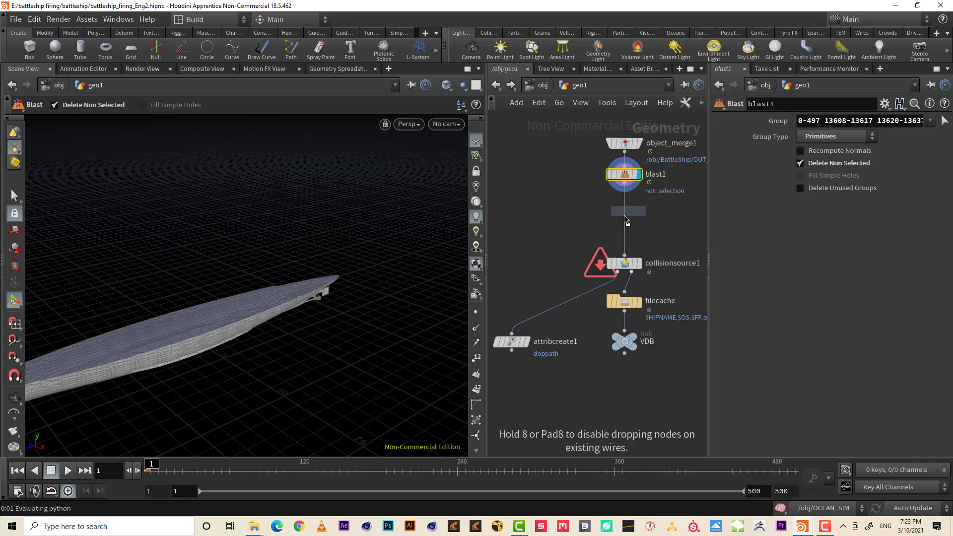
left_click(627, 214)
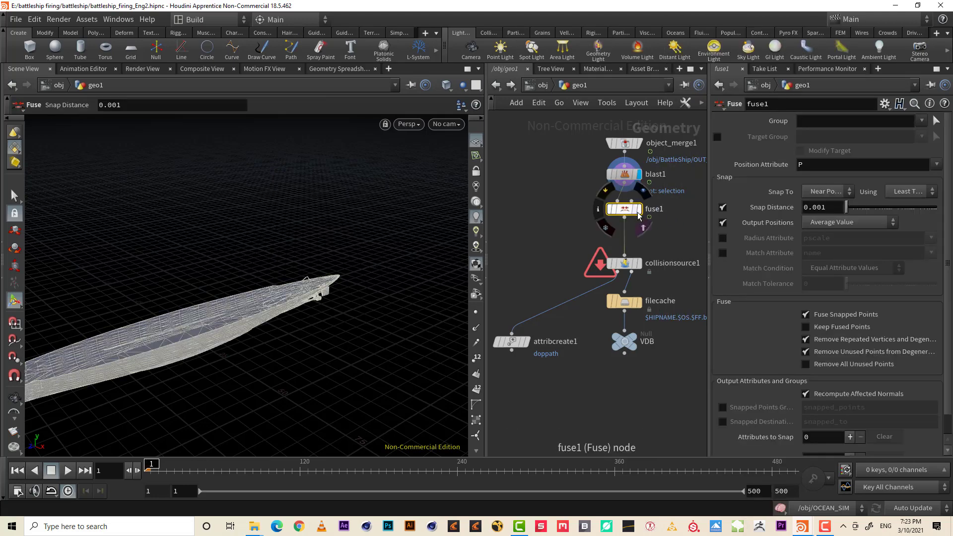
left_click(640, 212)
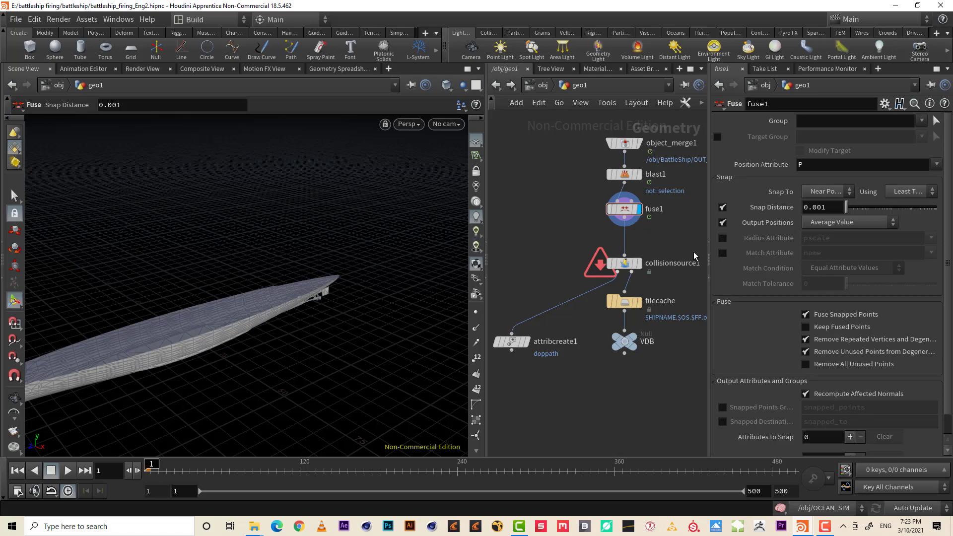
- Insert a PolyFill node between the Fuse and collision source nodes and display its output
right_click_drag(302, 273, 517, 250, "alt")
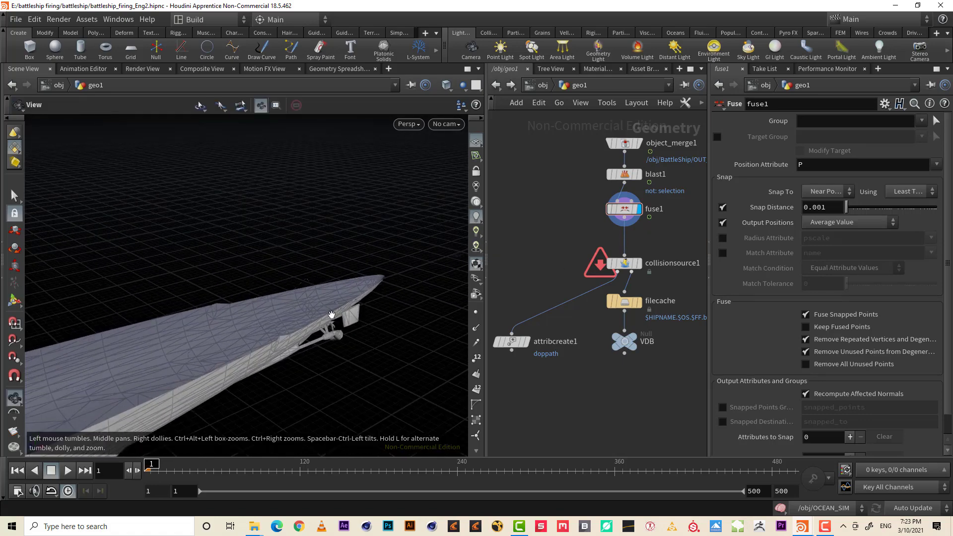
mouse_move(330, 319)
left_mouse_down("alt")
mouse_move(294, 264)
mouse_move(305, 291)
mouse_move(328, 310)
left_mouse_up("alt")
key("Return")
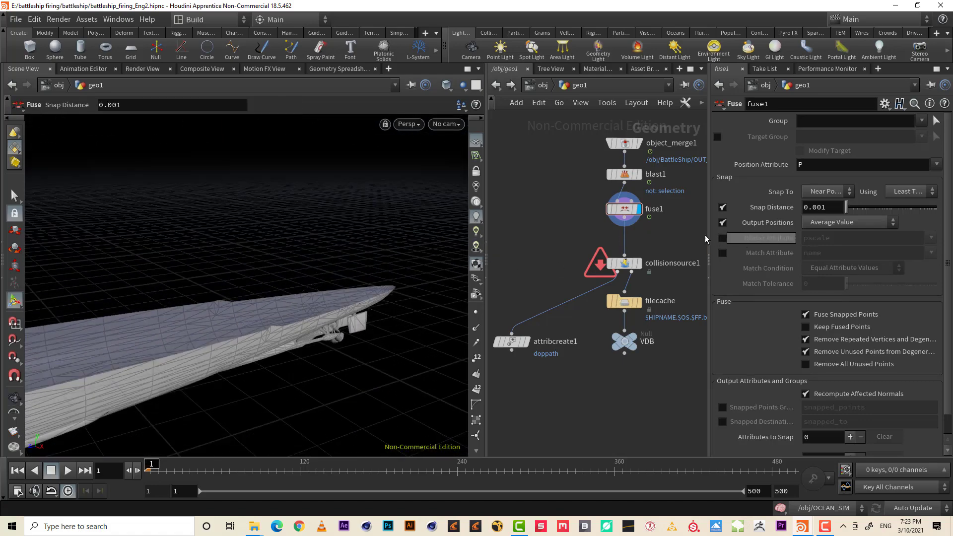
key("Tab")
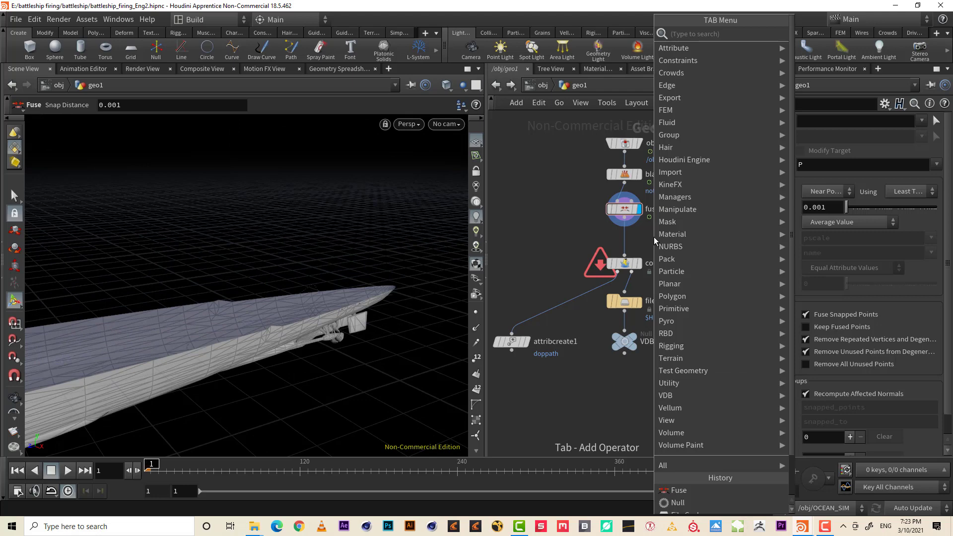
type("pol")
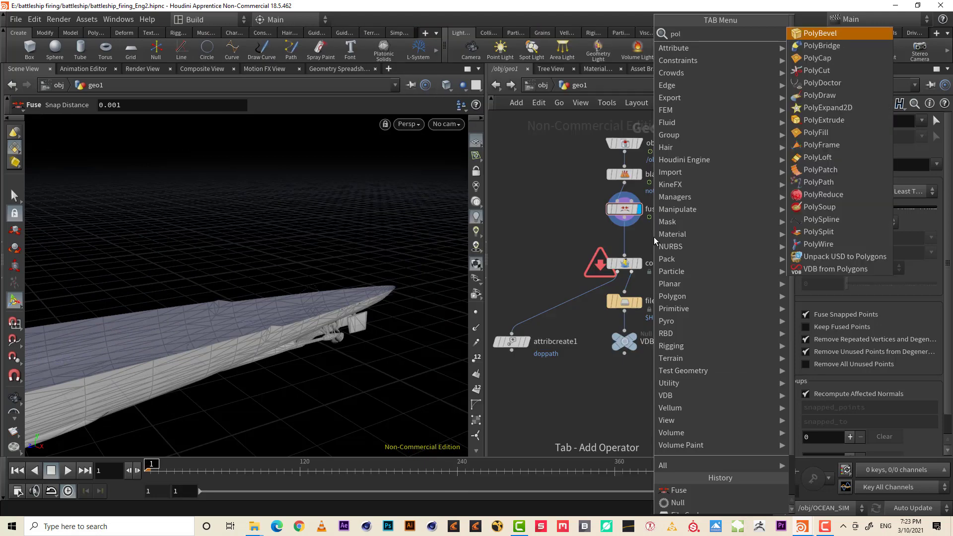
type(" fi")
key("Return")
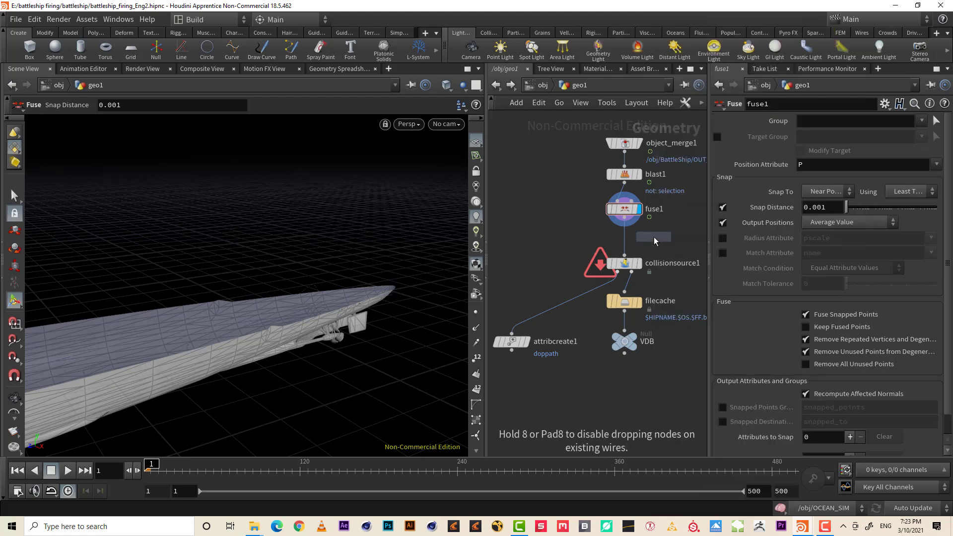
left_click(626, 238)
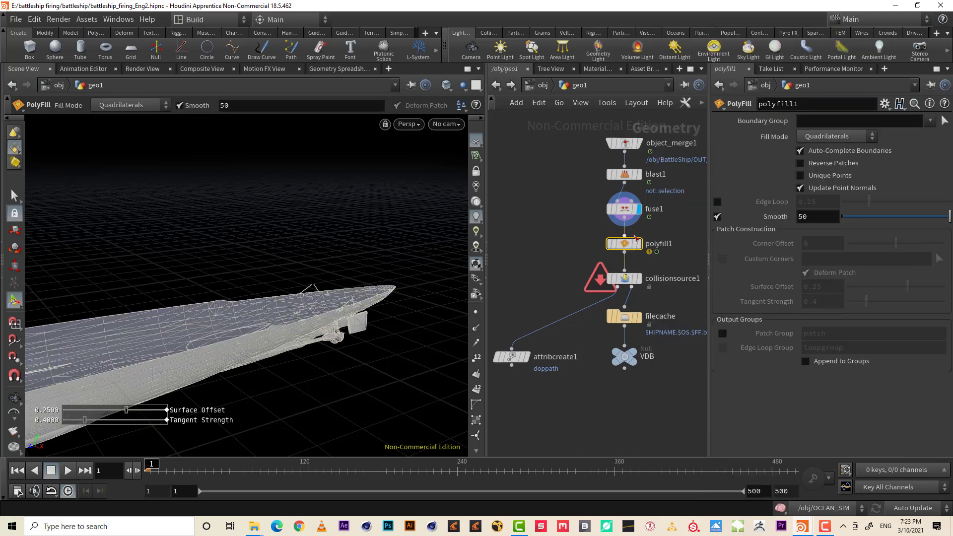
left_click(639, 244)
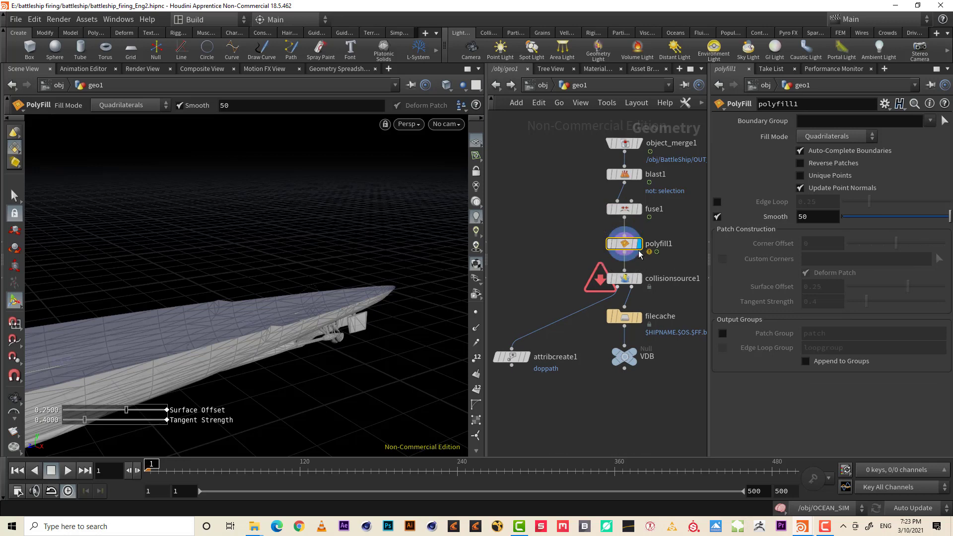
- Move the PolyFill node aside and set its fill mode to Single Polygon to cap the hull's open top
left_click_drag(628, 247, 546, 245)
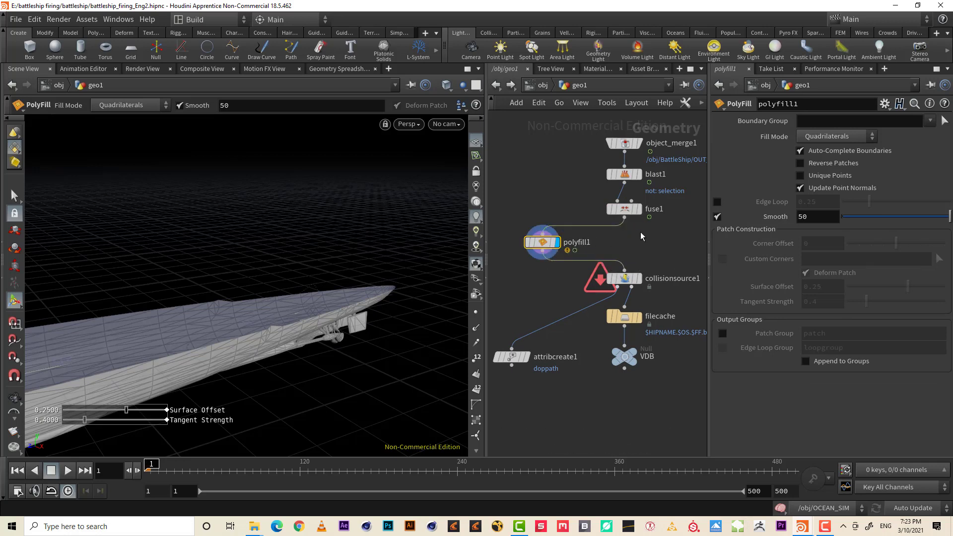
left_click(814, 138)
left_click(824, 149)
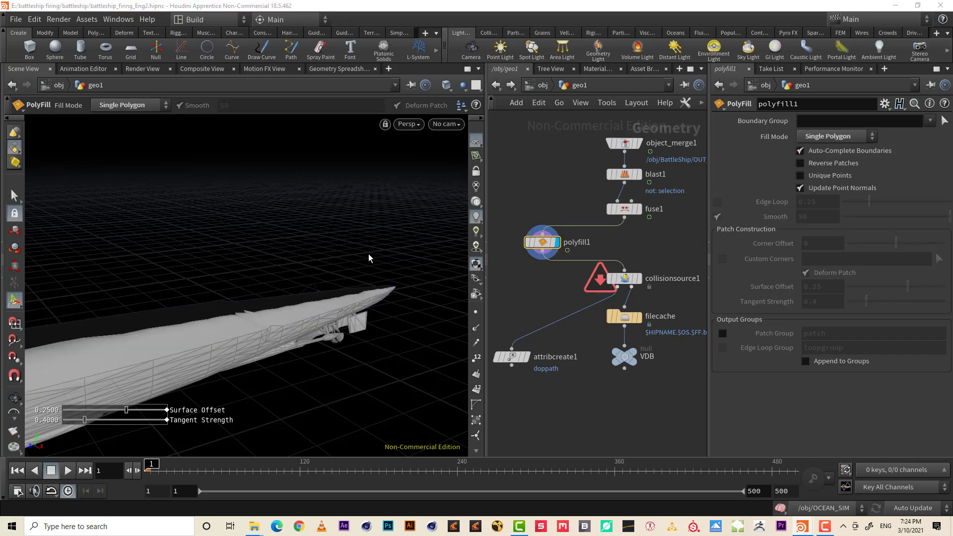
key("Escape")
mouse_move(368, 258)
left_mouse_down()
mouse_move(237, 406)
mouse_move(120, 386)
mouse_move(53, 302)
mouse_move(149, 354)
mouse_move(183, 353)
mouse_move(165, 335)
mouse_move(353, 319)
mouse_move(298, 307)
mouse_move(320, 261)
mouse_move(304, 273)
left_mouse_up()
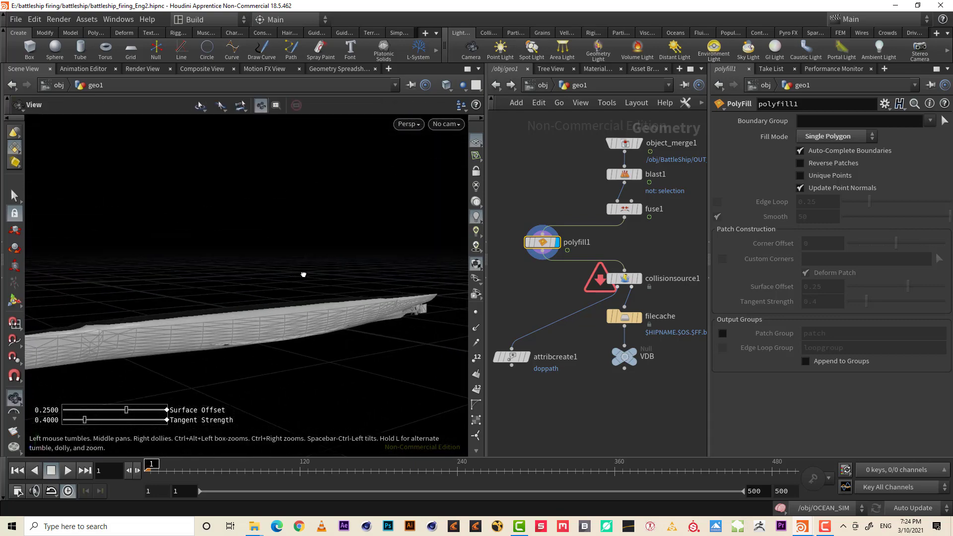
key("Return")
- Check the Blast node's geometry information and close it
left_click(614, 179)
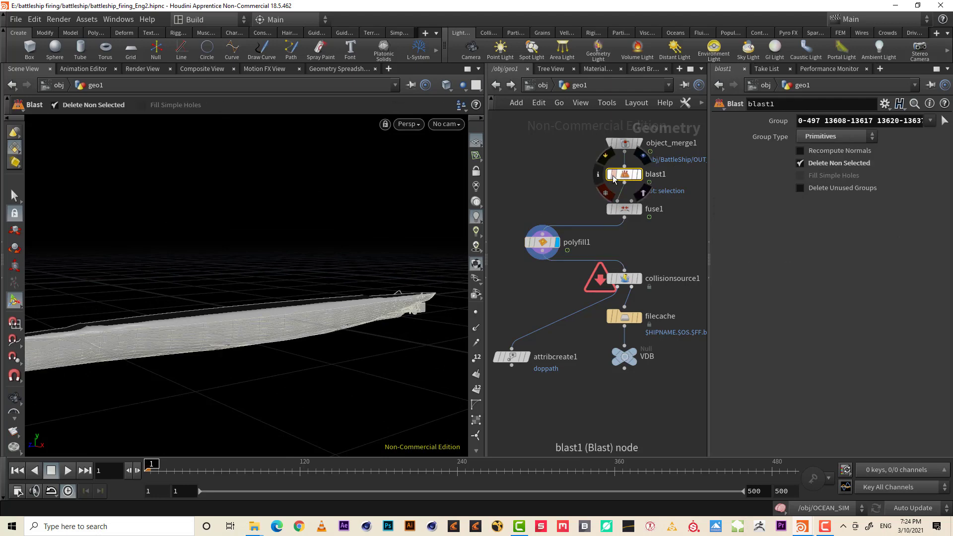
left_click(597, 176)
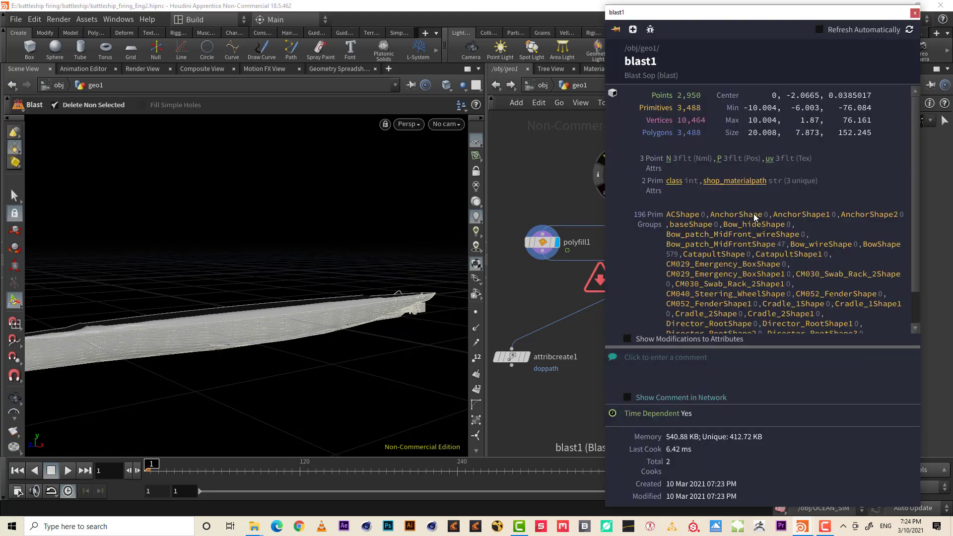
left_click(915, 13)
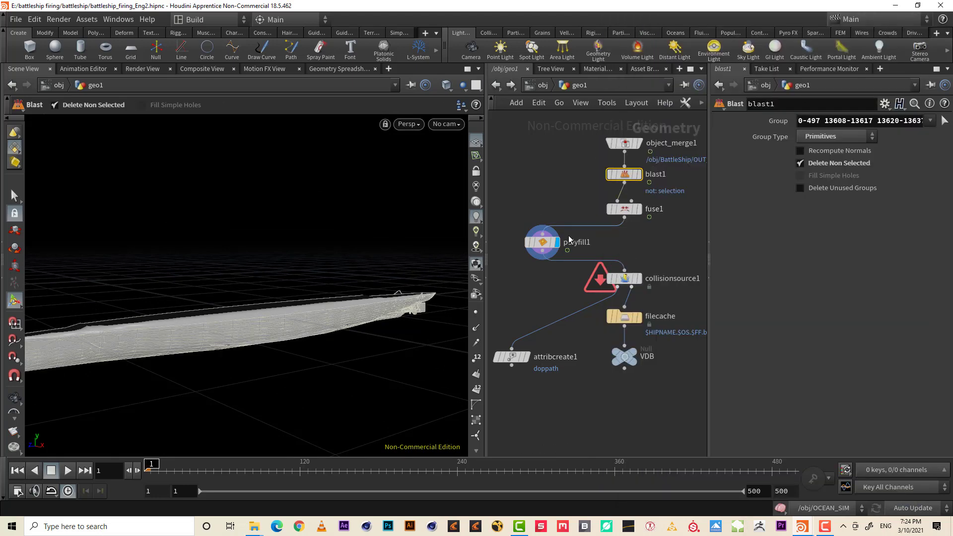
- Line up the Object Merge, Blast, Fuse and PolyFill nodes in one column with space above the collision source
left_click_drag(543, 246, 611, 126)
middle_click_drag(691, 226, 657, 296)
left_click_drag(592, 312, 592, 277)
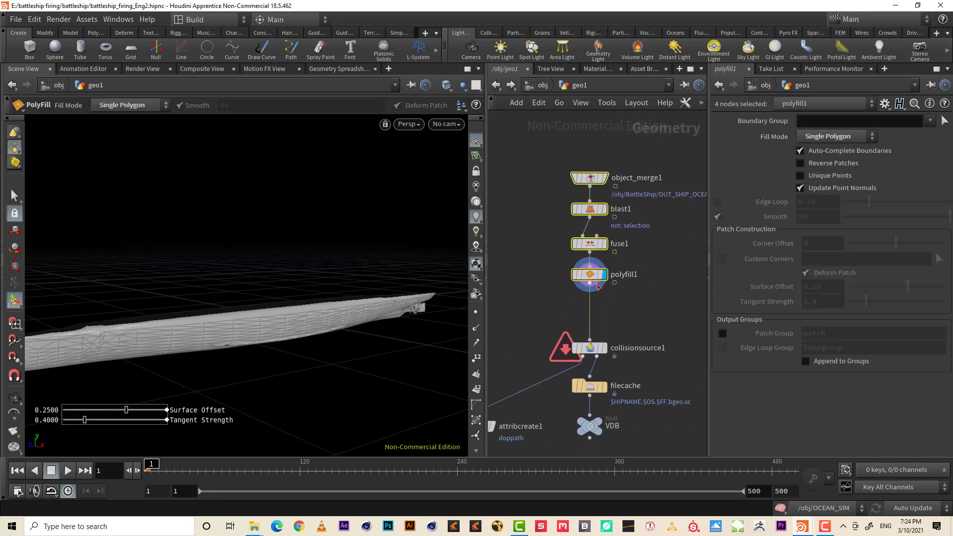
left_click(636, 324)
- Select the polygon capping the hull's top and extrude it upward with PolyExtrude by about 5.015
left_click_drag(260, 322, 265, 336, "alt")
key("Return")
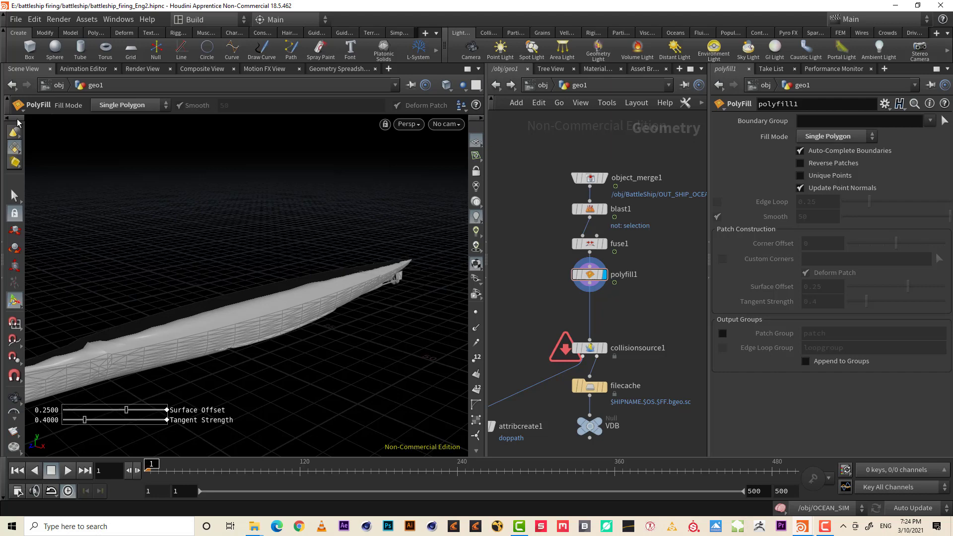
left_click(15, 198)
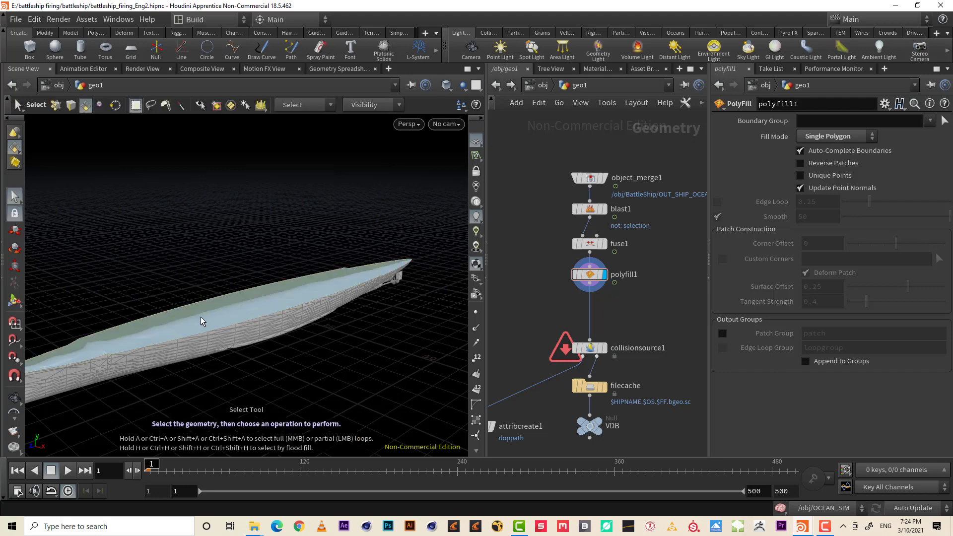
key("Tab")
type("pol e")
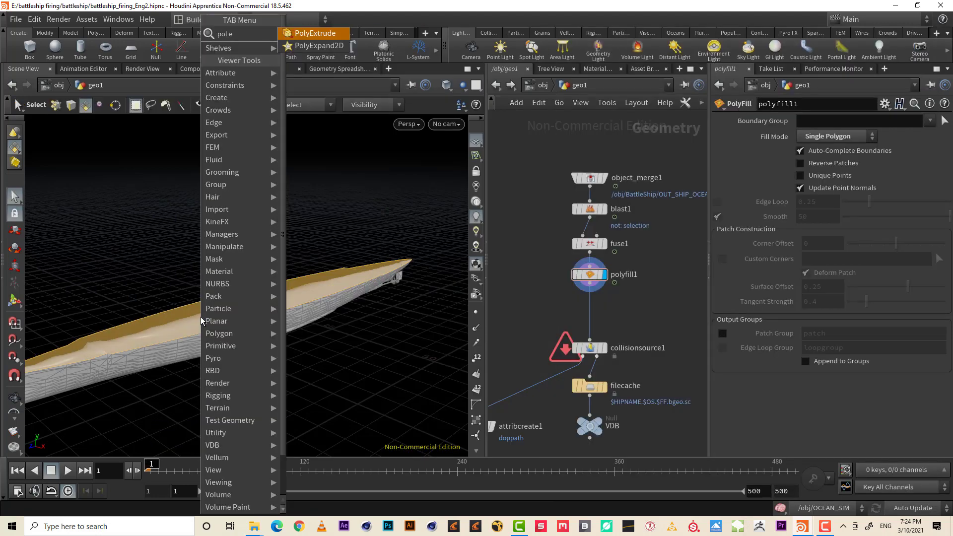
key("Return")
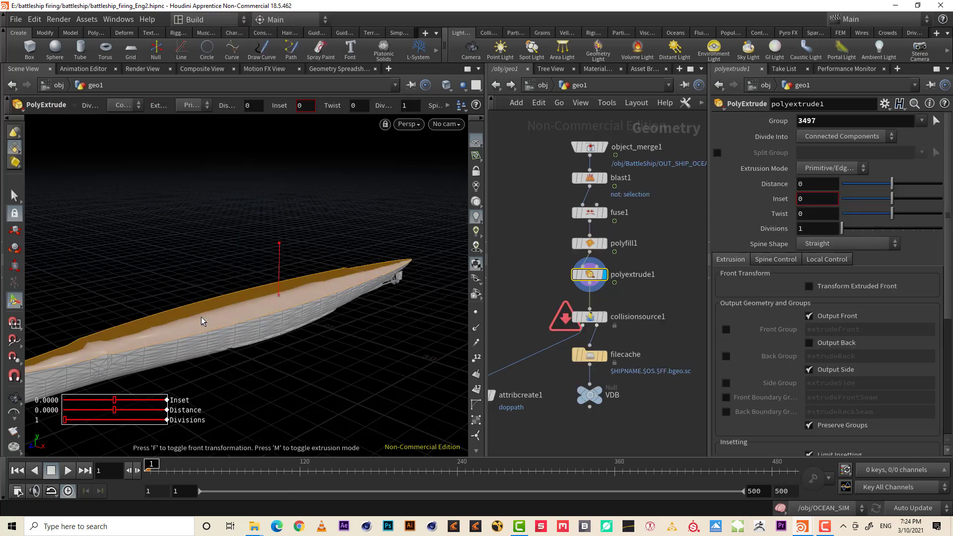
left_click_drag(279, 243, 280, 236)
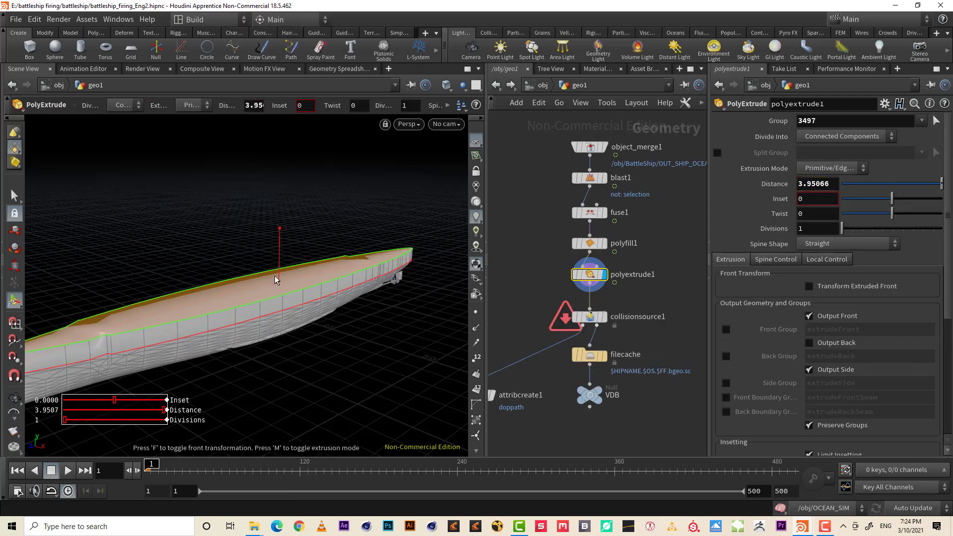
left_click_drag(275, 323, 304, 223, "alt")
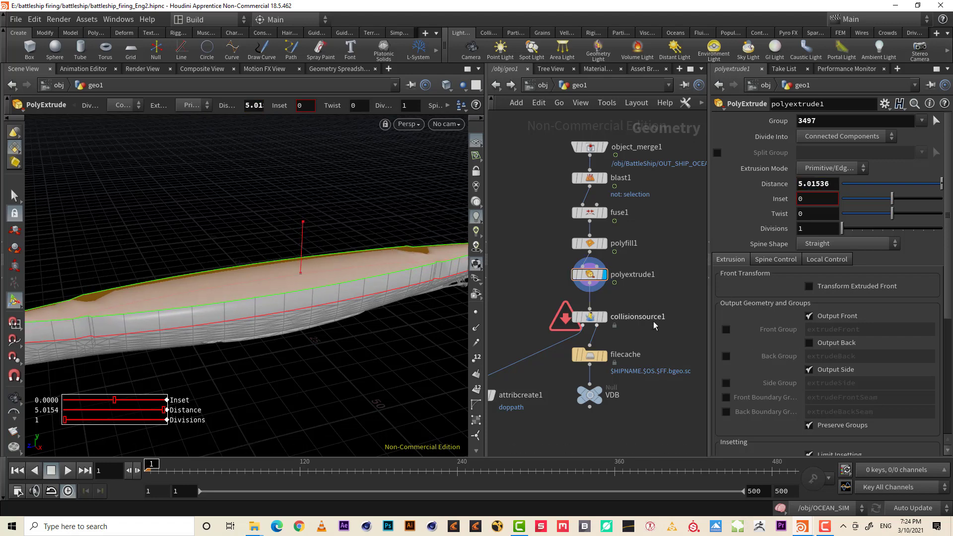
- Display the file cache node's output below the collision source and examine the hull's collision volume, especially along its lower edge
left_click(591, 316)
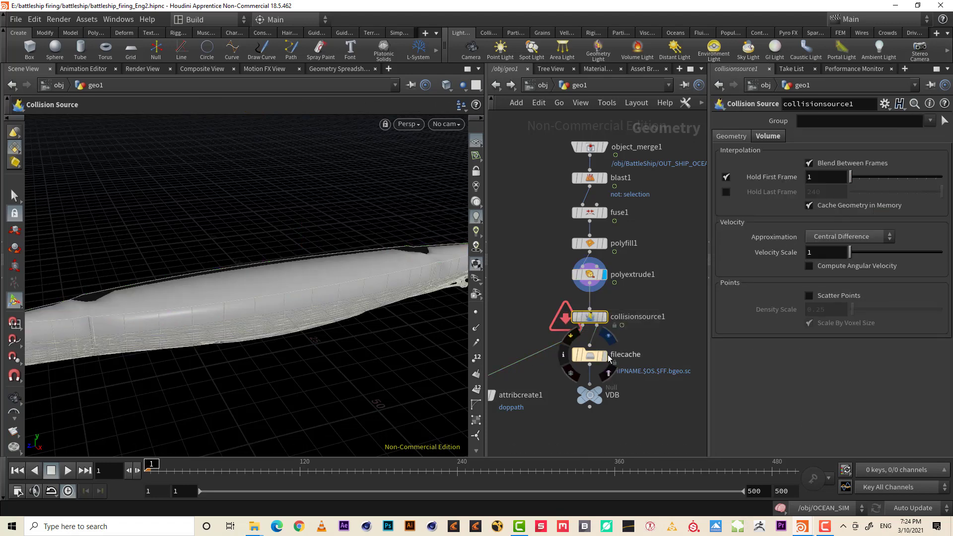
left_click(606, 356)
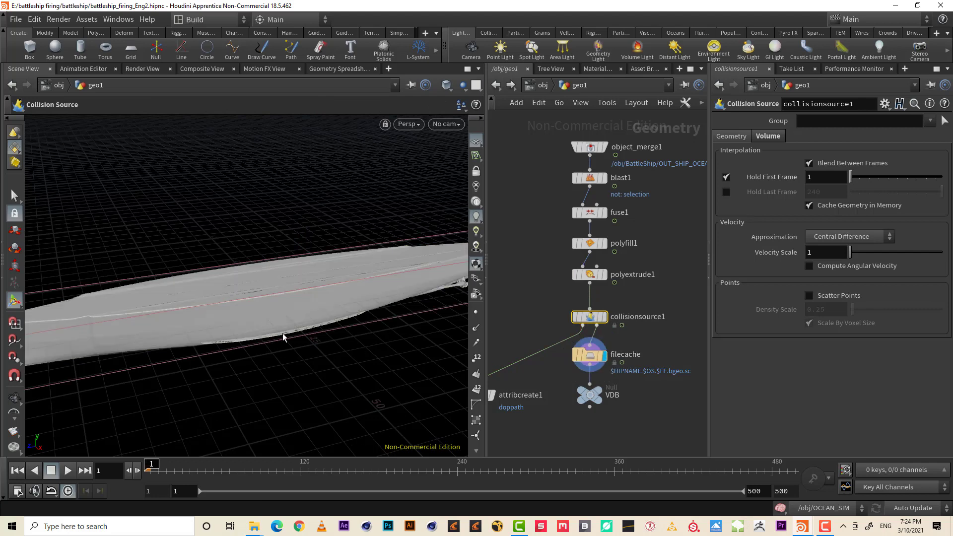
left_click_drag(283, 337, 268, 272, "alt")
right_click_drag(268, 272, 549, 321, "alt")
left_click_drag(250, 292, 306, 318, "alt")
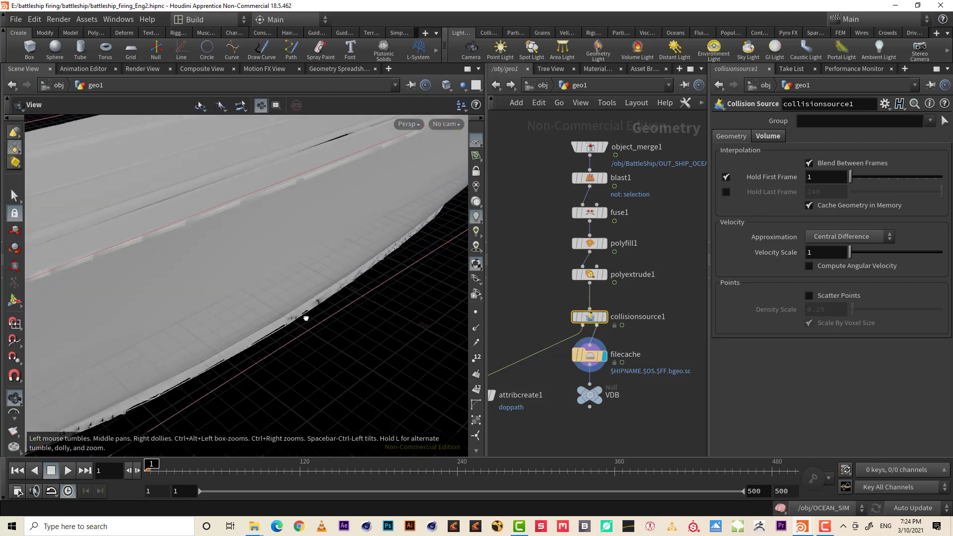
scroll(298, 308, "down", 10)
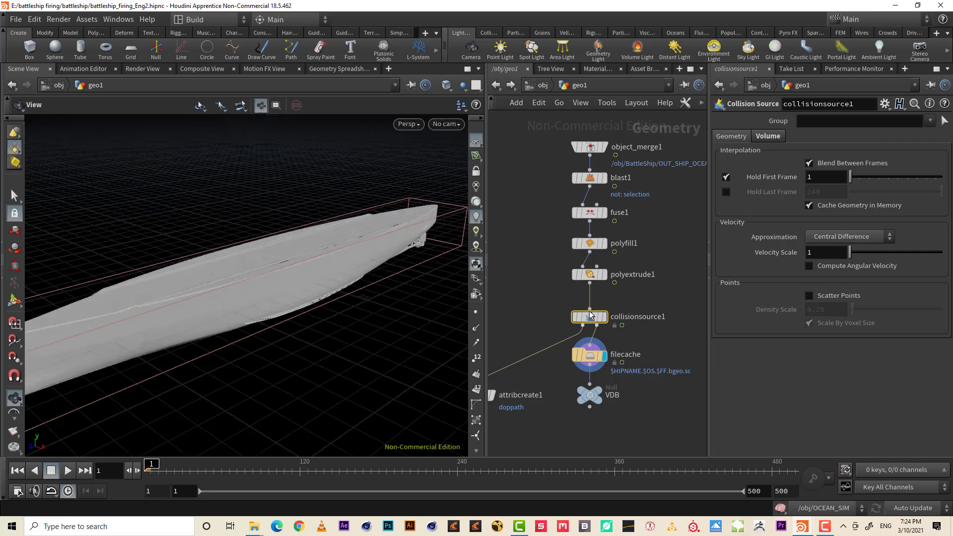
- Select the collision source node in geo1 and make it the displayed node instead of the file cache
left_click(591, 315)
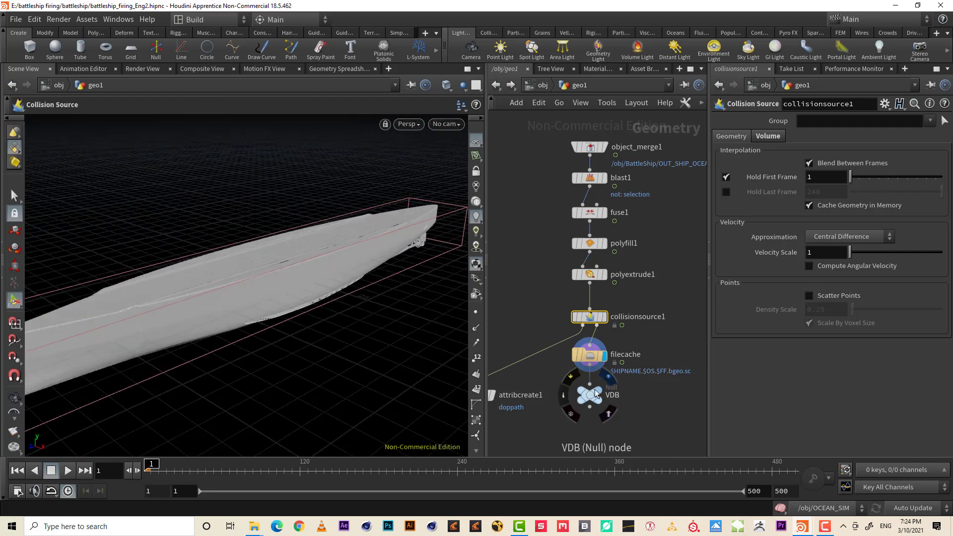
middle_click_drag(493, 406, 546, 389)
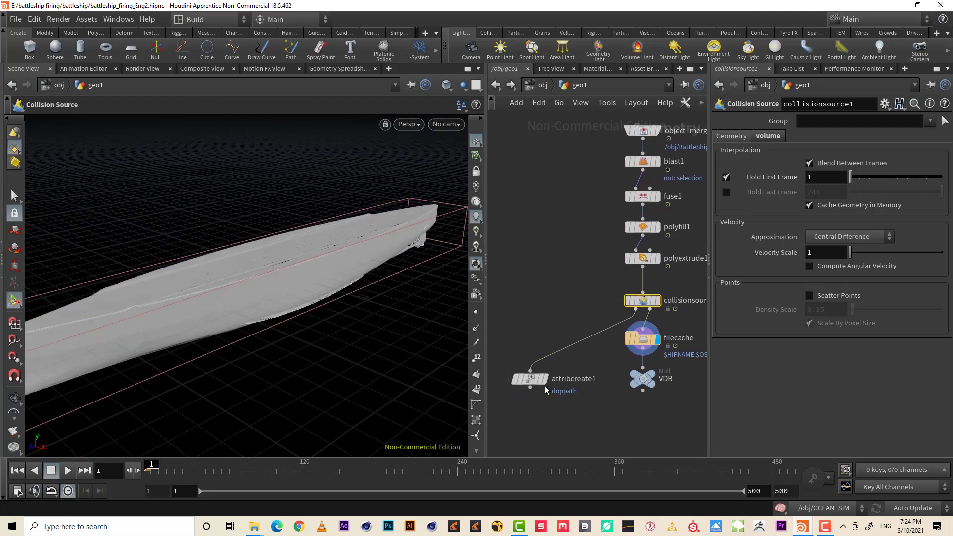
left_click(660, 301)
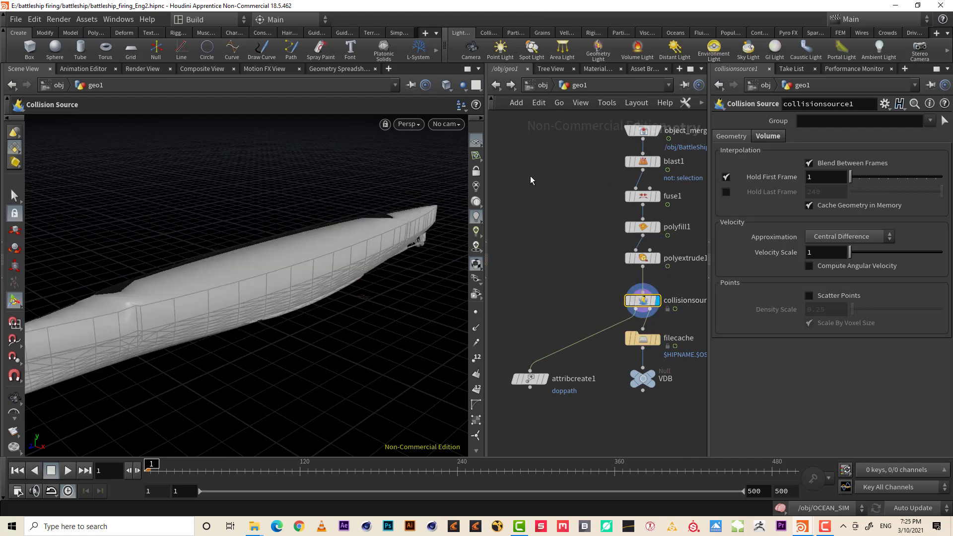
- Open the OCEAN_SIM network and examine the hull's collision shape within the flat tank's fluid particles
left_click(541, 86)
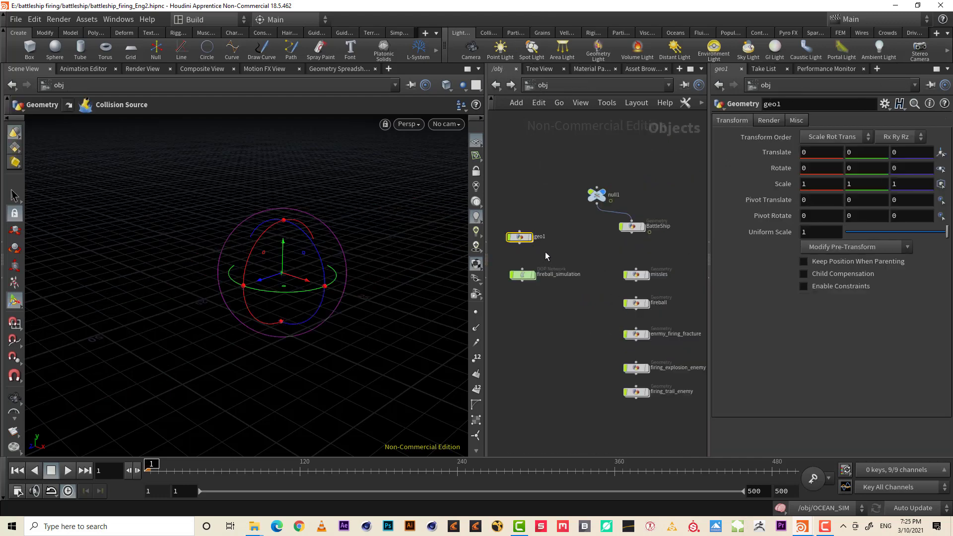
middle_click_drag(649, 274, 536, 237)
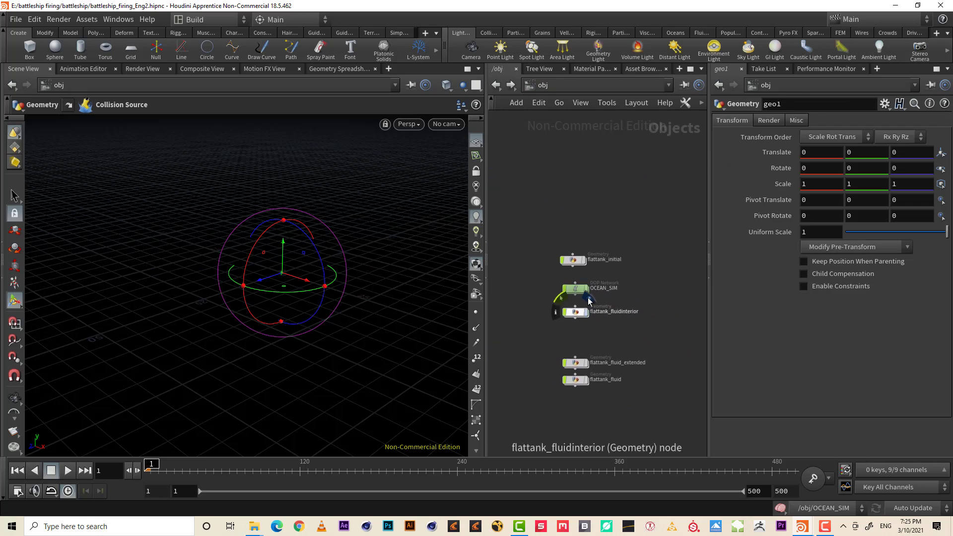
double_click(576, 289)
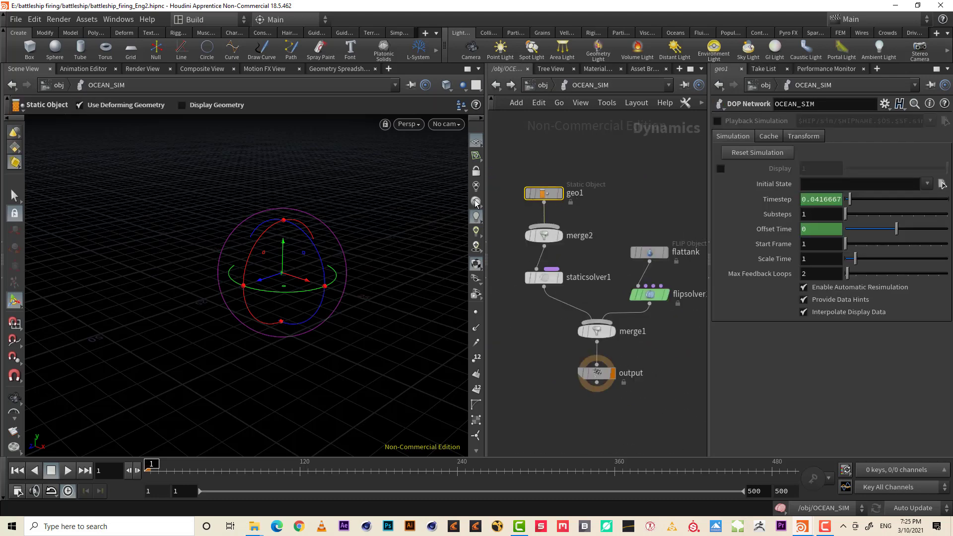
left_click(825, 532)
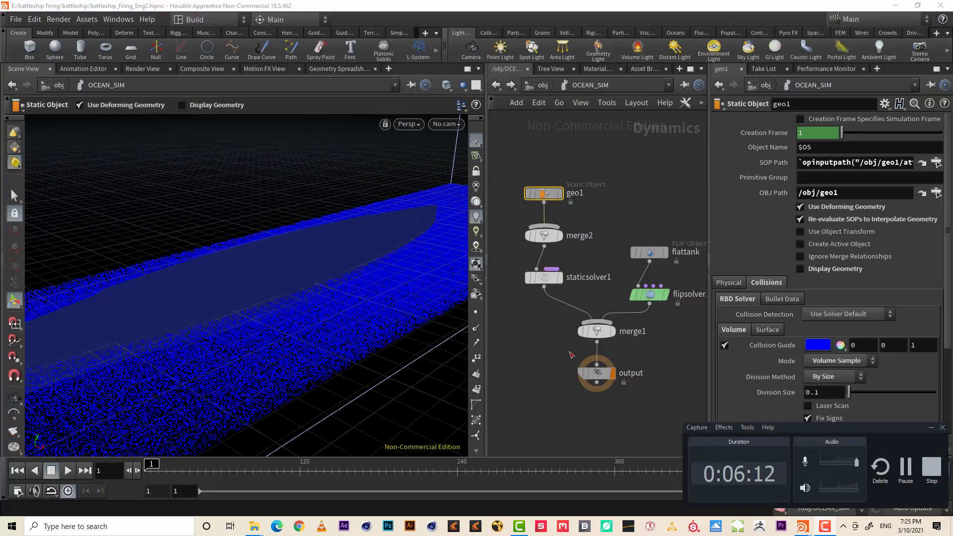
left_click(517, 393)
left_click_drag(200, 268, 213, 234, "alt")
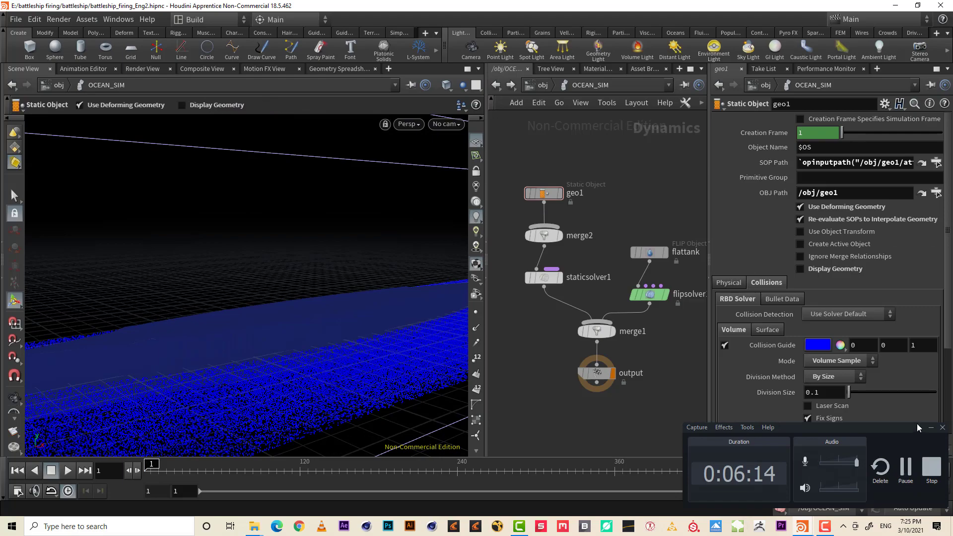
left_click(932, 428)
left_click_drag(227, 321, 232, 371, "alt")
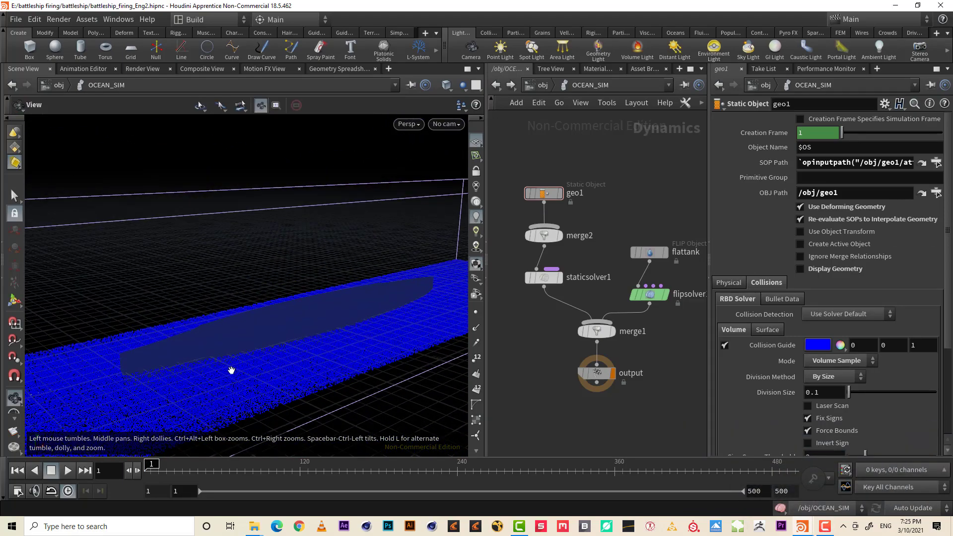
right_click_drag(273, 336, 404, 319, "alt")
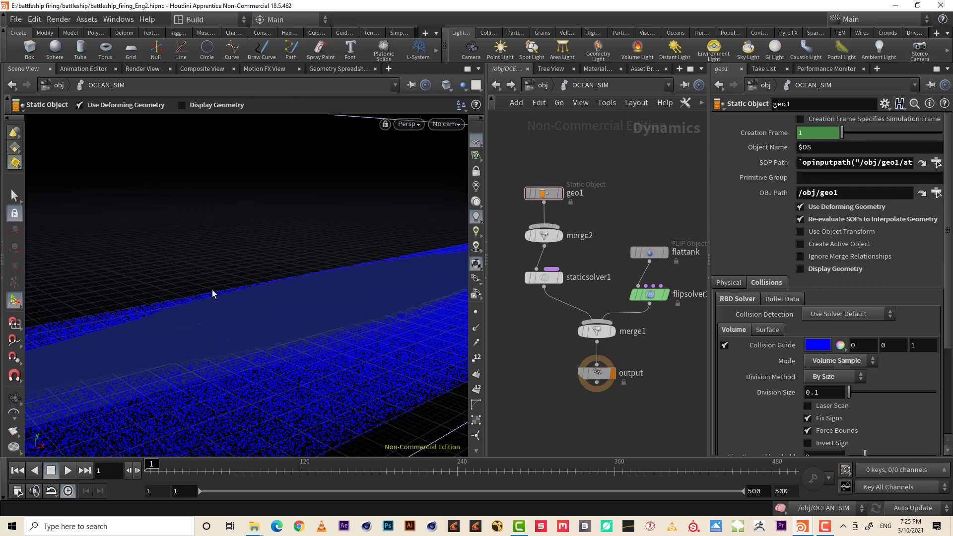
left_click_drag(228, 323, 282, 291, "alt")
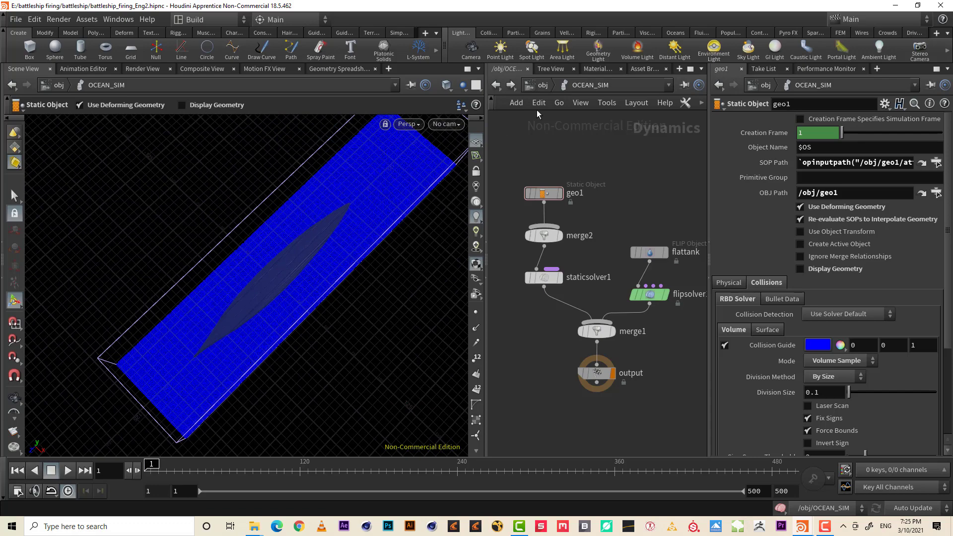
- Open the flattank_initial geometry and template its collisions merge node over the wave tank particles
left_click(541, 84)
scroll(600, 233, "up", 3)
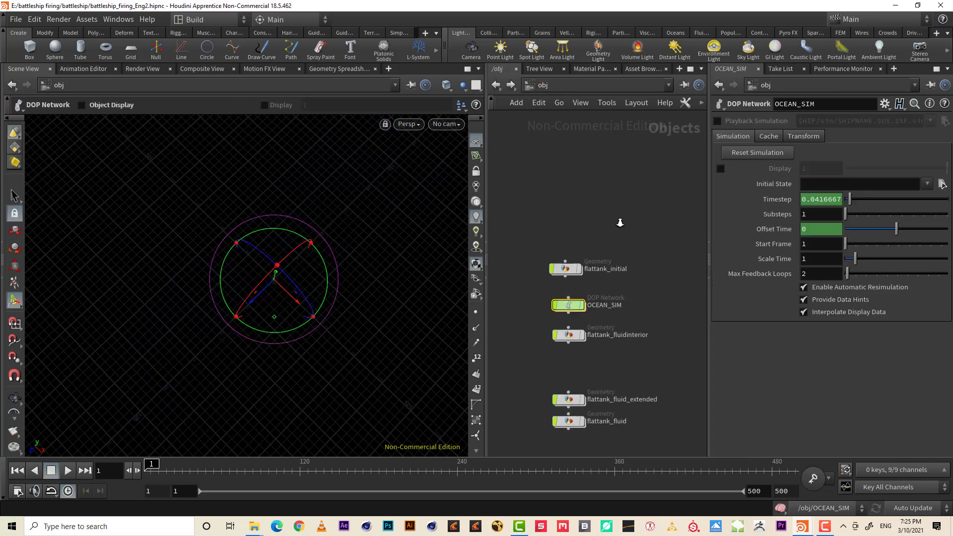
double_click(550, 281)
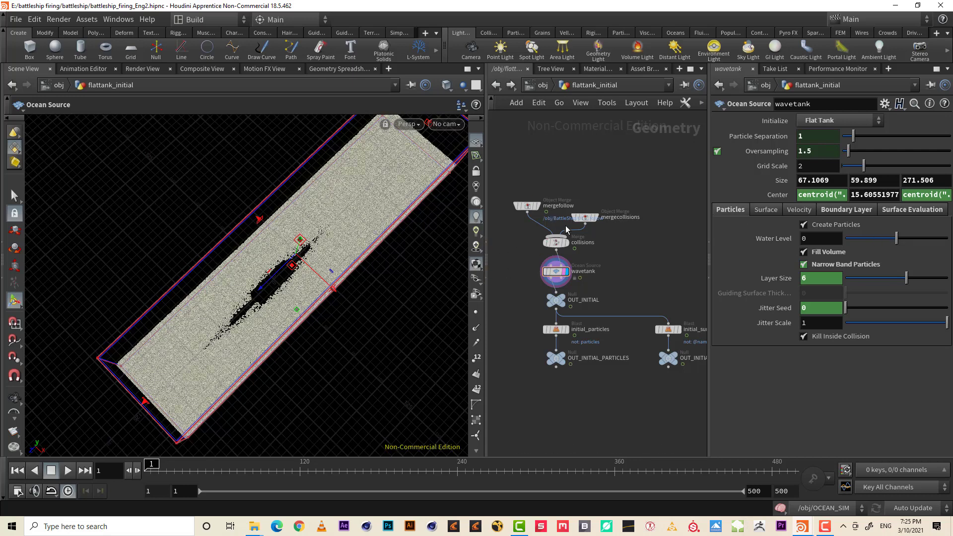
left_click(572, 258)
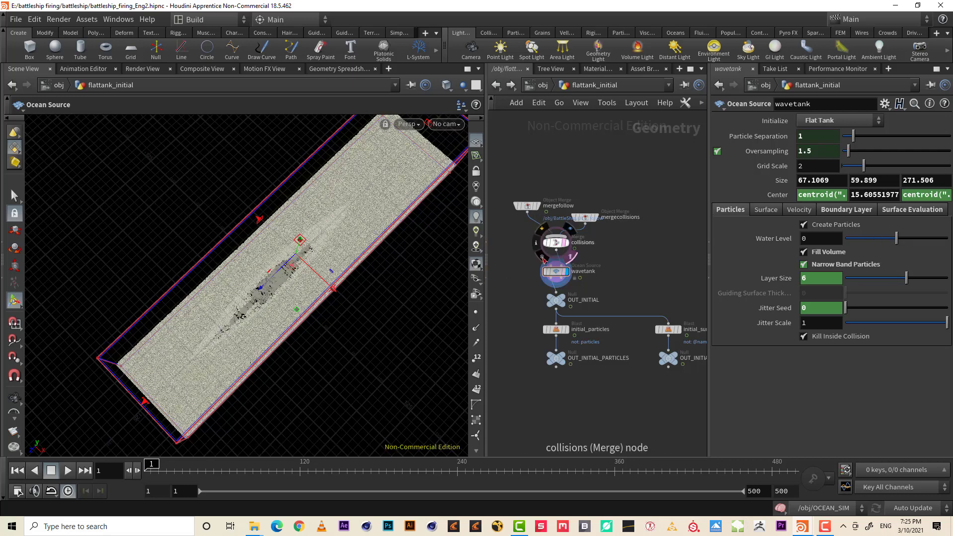
left_click_drag(342, 283, 325, 199, "alt")
- Check the mergefollow node's full object path in a widened parameter pane and examine the ship geometry against the tank particles
left_click(527, 206)
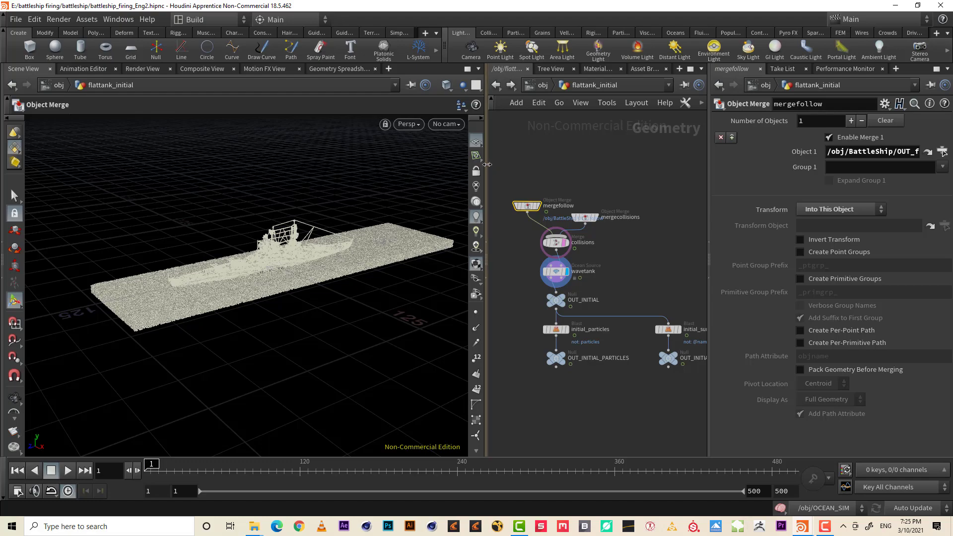
left_click_drag(490, 169, 358, 176)
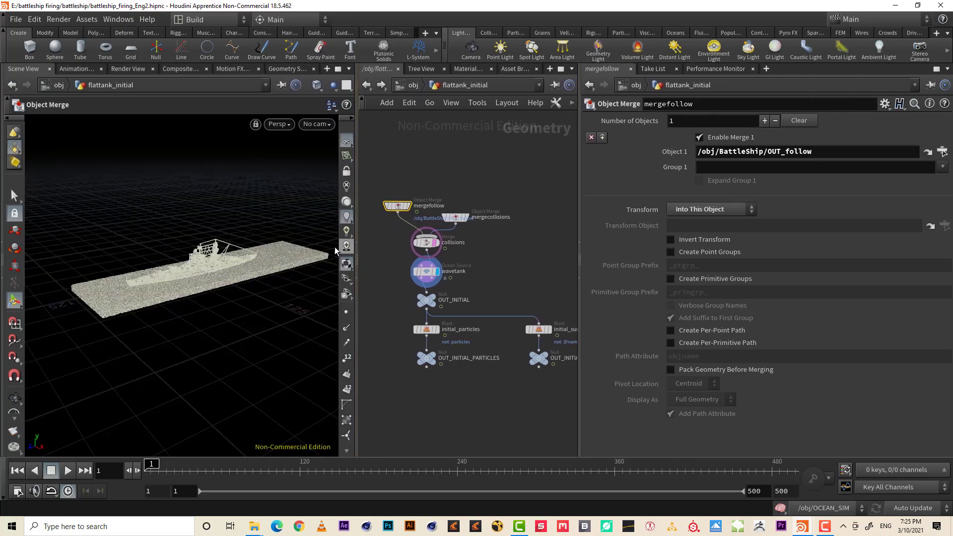
right_click_drag(188, 268, 279, 262, "alt")
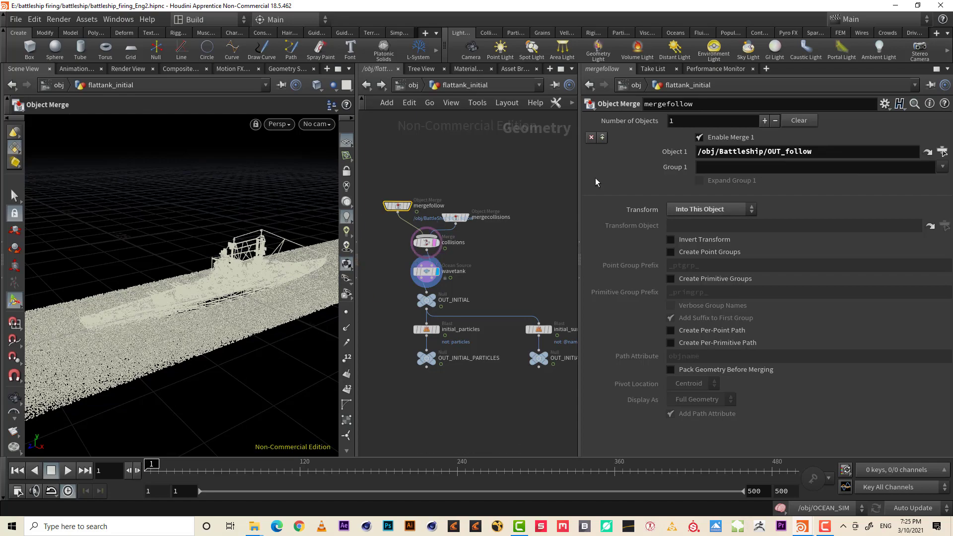
left_click_drag(162, 318, 179, 303, "alt")
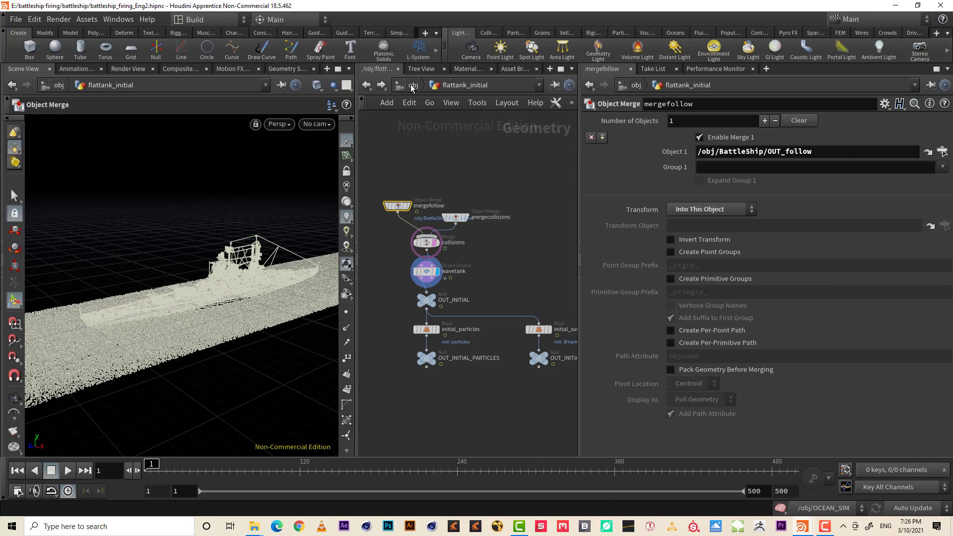
right_click_drag(134, 357, 228, 279, "alt")
left_click_drag(227, 280, 211, 312)
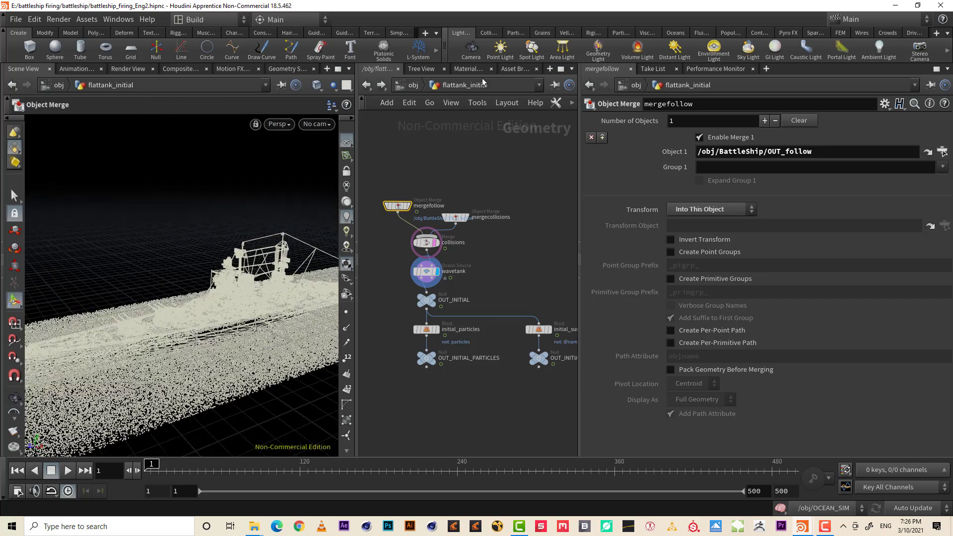
- Return to the geo1 network and insert a Null node between polyextrude1 and collisionsource1
left_click(413, 85)
middle_click_drag(370, 214, 502, 336)
scroll(509, 215, "down", 6)
scroll(415, 221, "up", 5)
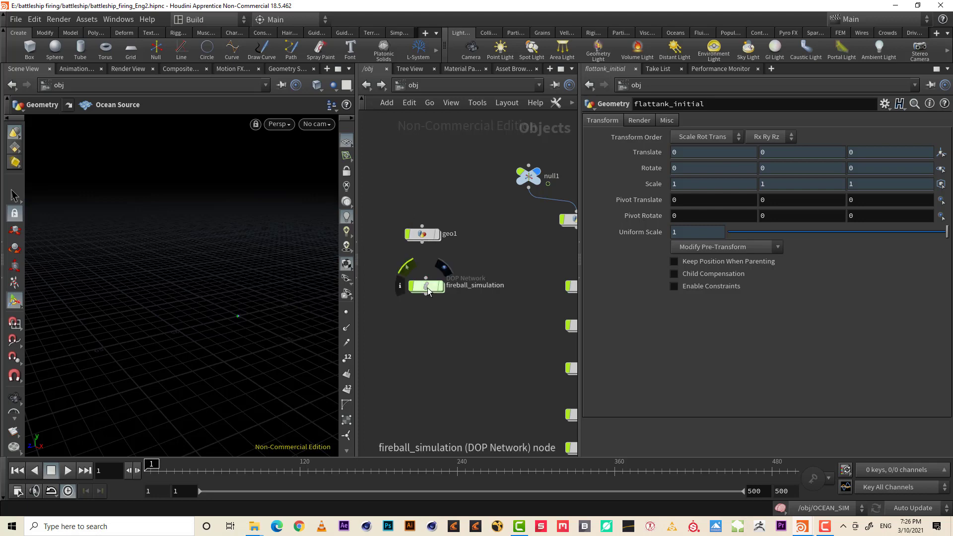
double_click(423, 234)
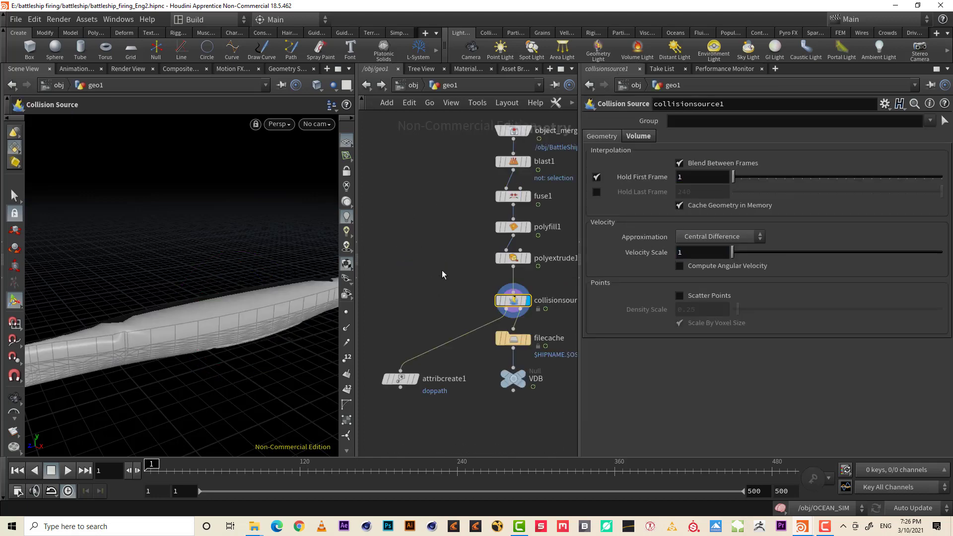
middle_click_drag(455, 280, 422, 239)
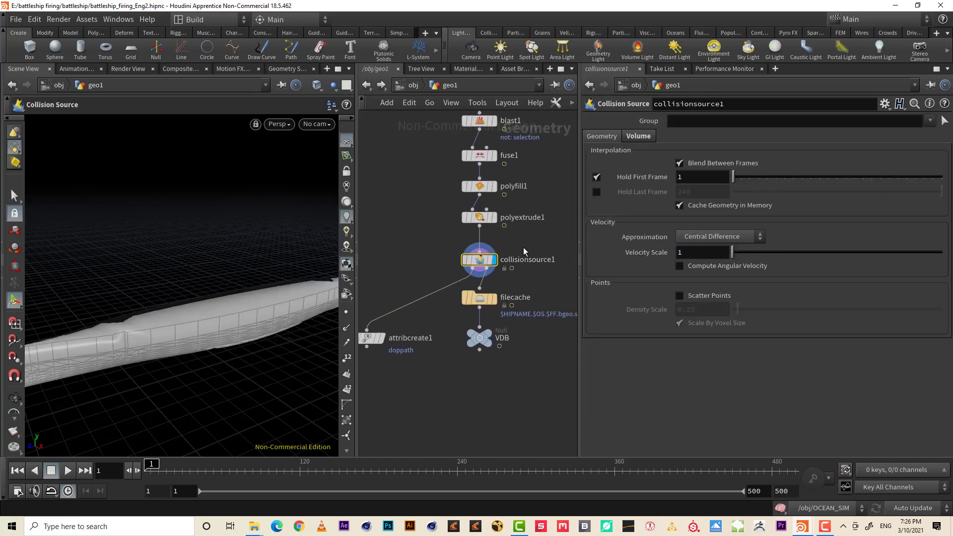
key("Tab")
type("nu")
key("Return")
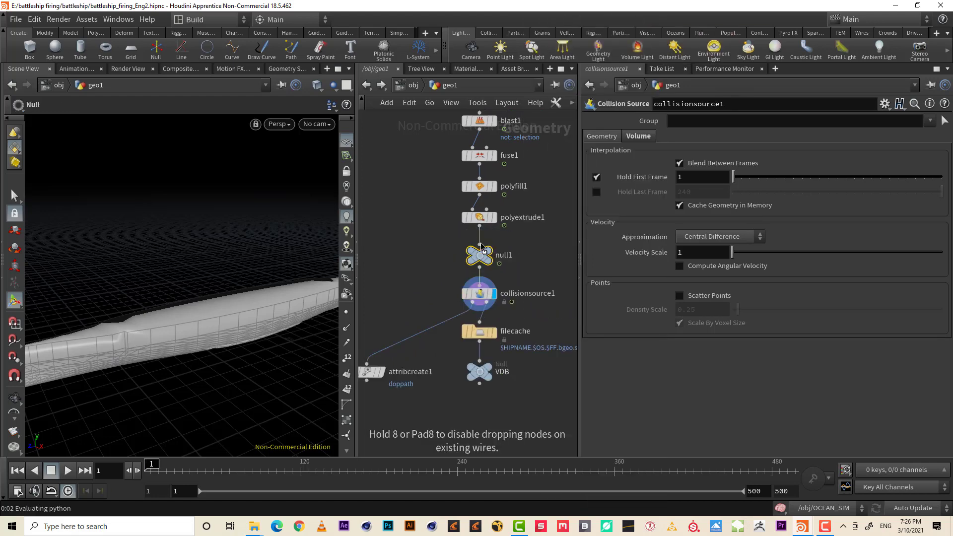
left_click(479, 254)
- Rename the new Null node as OUT_BATTLESHIP_COL
double_click(511, 257)
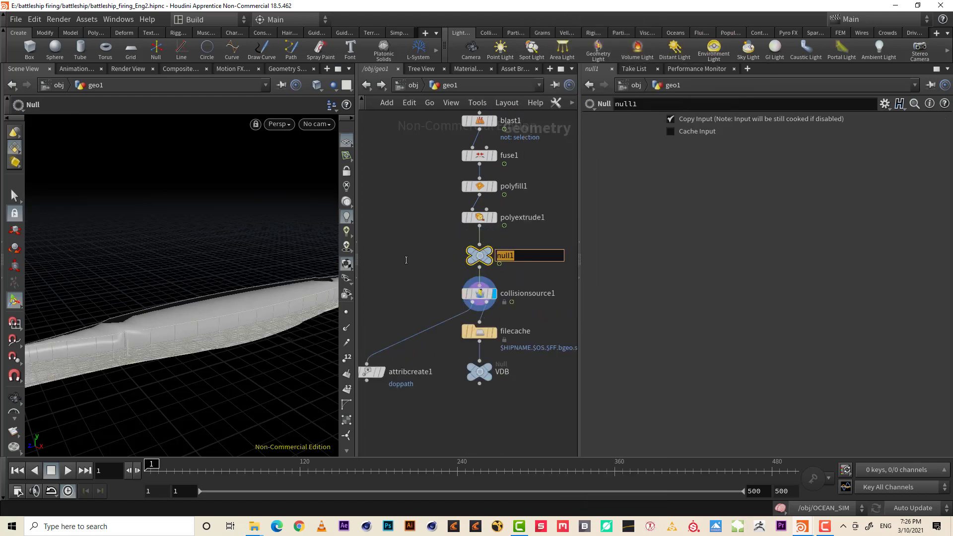
type("BATTLE")
key("BackSpace")
key("BackSpace")
key("BackSpace")
key("BackSpace")
key("BackSpace")
key("BackSpace")
key("BackSpace")
key("BackSpace")
type("OUT_BATTLESHIP_COL")
key("Return")
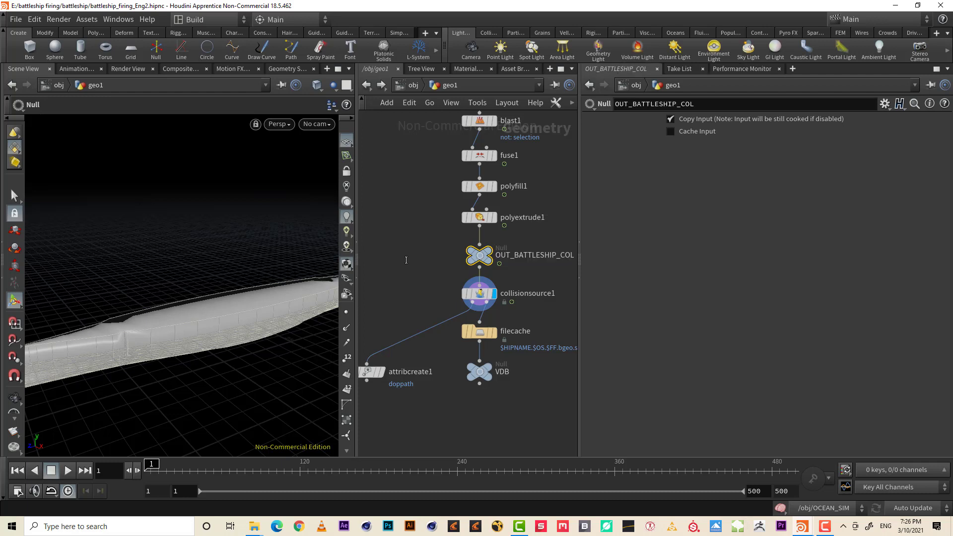
left_click(493, 252)
- Open the BattleShip geometry network and inspect the OUT_follow null and the attribcreate1 node branching from OUT_SHIP
left_click(407, 87)
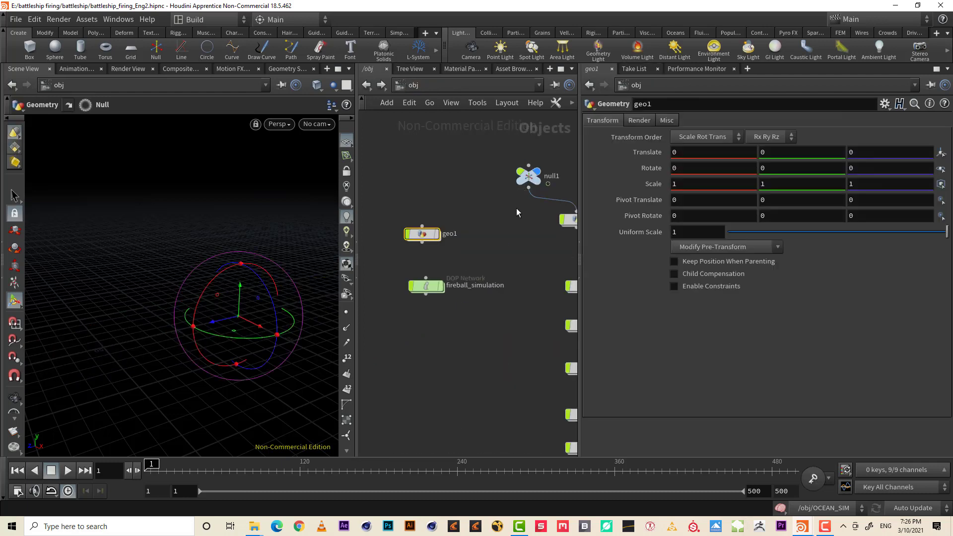
double_click(436, 213)
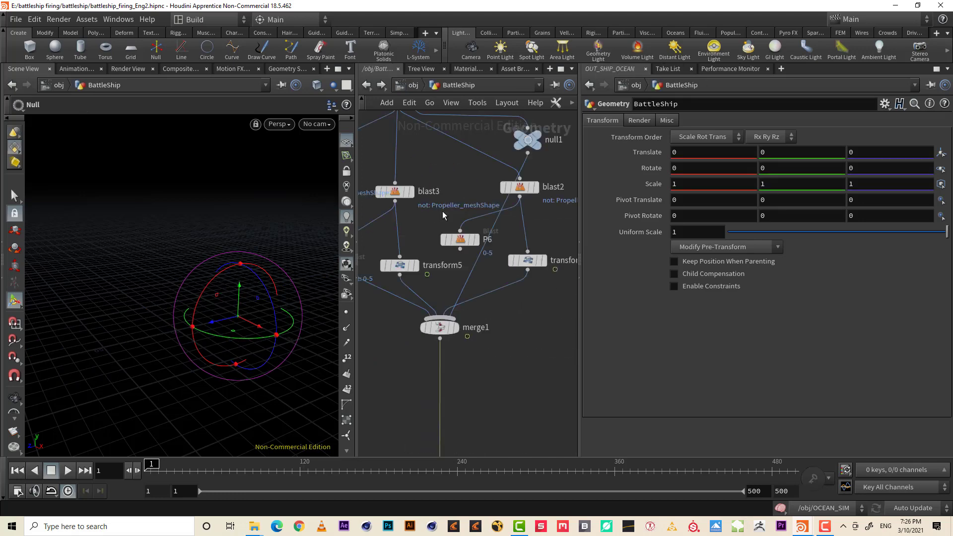
middle_click_drag(506, 336, 543, 322)
right_click_drag(544, 324, 515, 365)
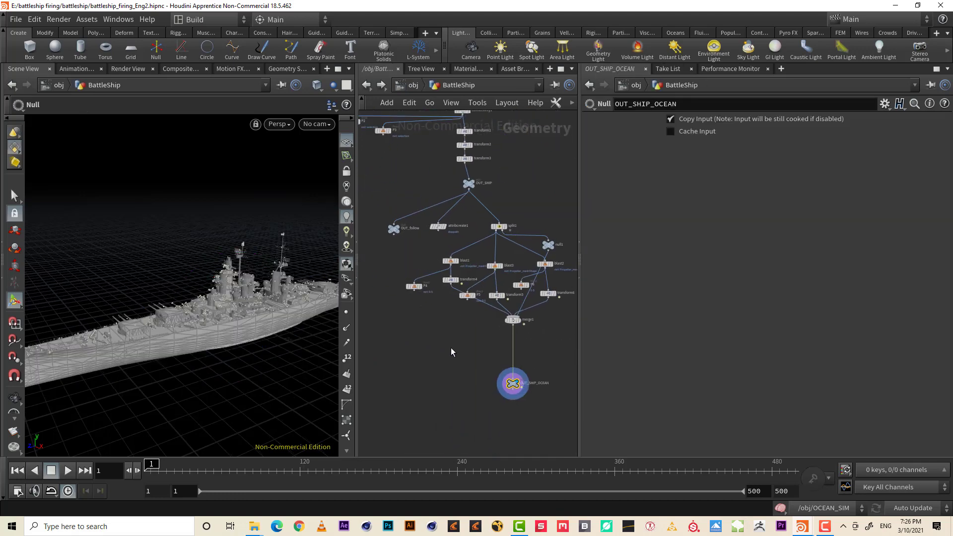
middle_click_drag(442, 301, 481, 379)
left_click_drag(411, 317, 499, 290)
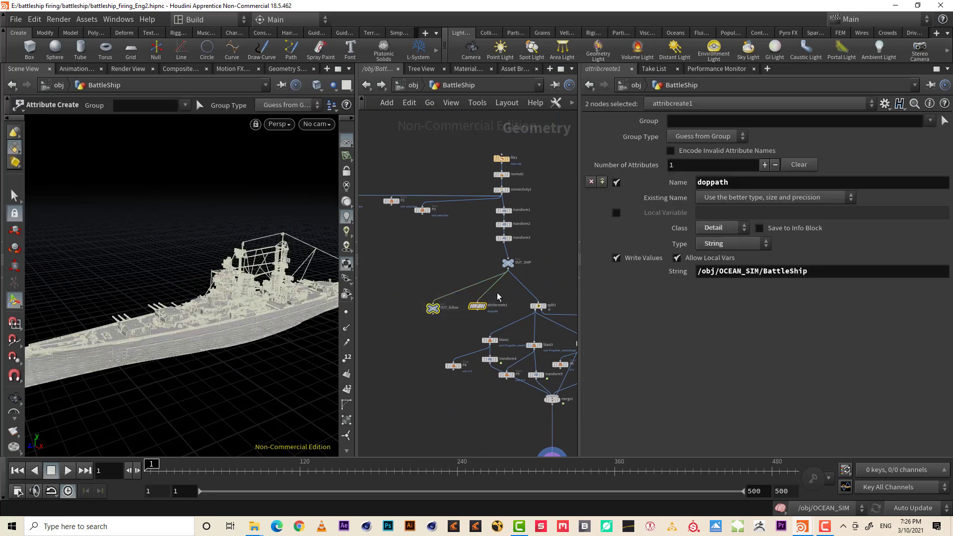
scroll(495, 291, "up", 4)
middle_click_drag(522, 316, 557, 300)
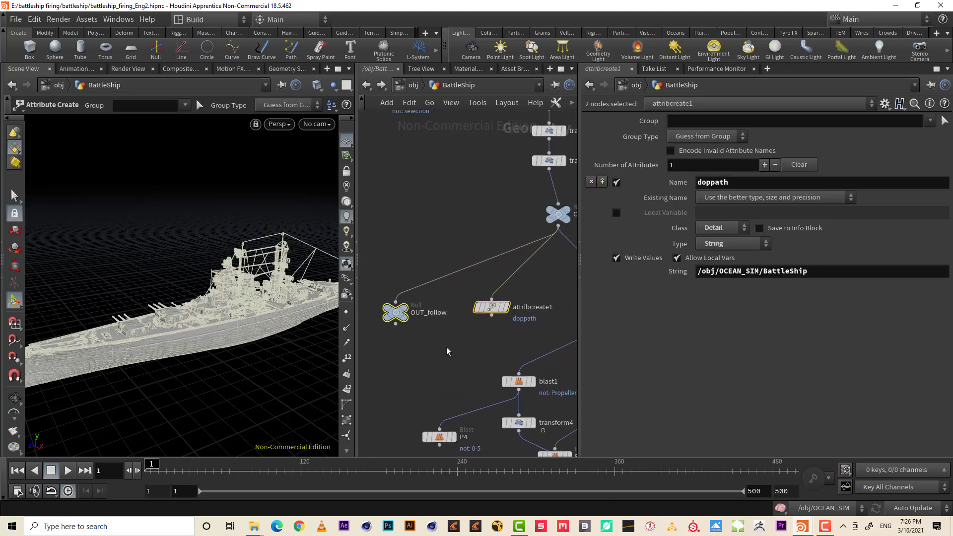
left_click_drag(448, 351, 387, 270)
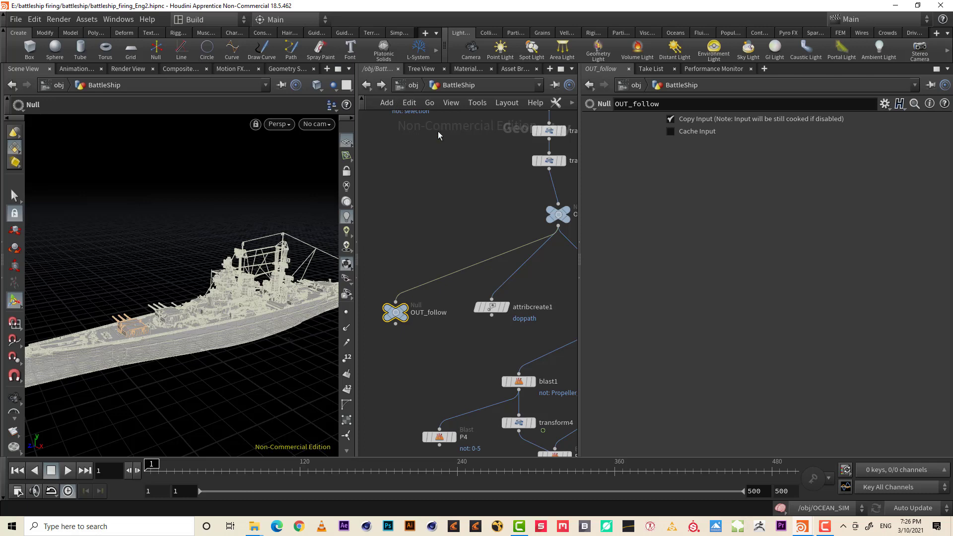
left_click_drag(543, 286, 487, 334)
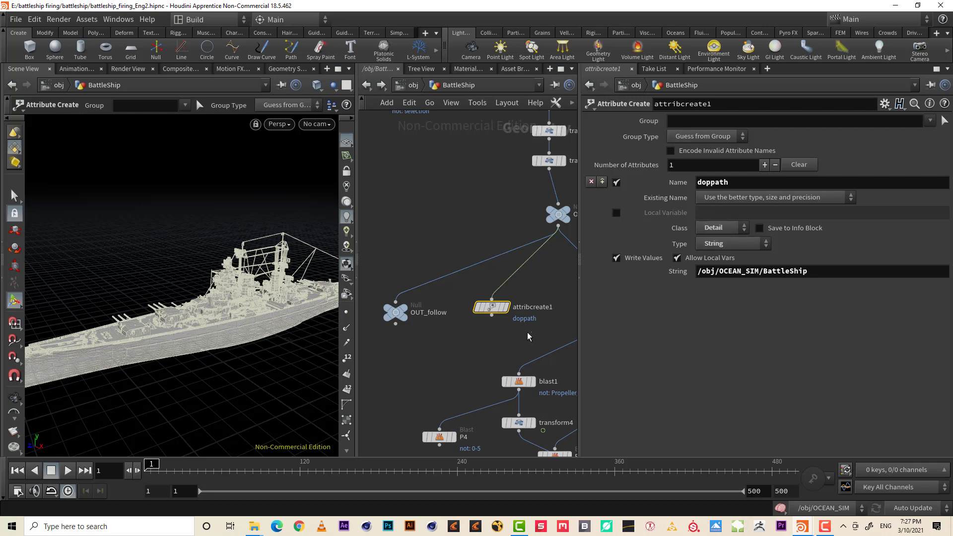
- Leave the BattleShip geometry and open the OCEAN_SIM DOP network
key("u")
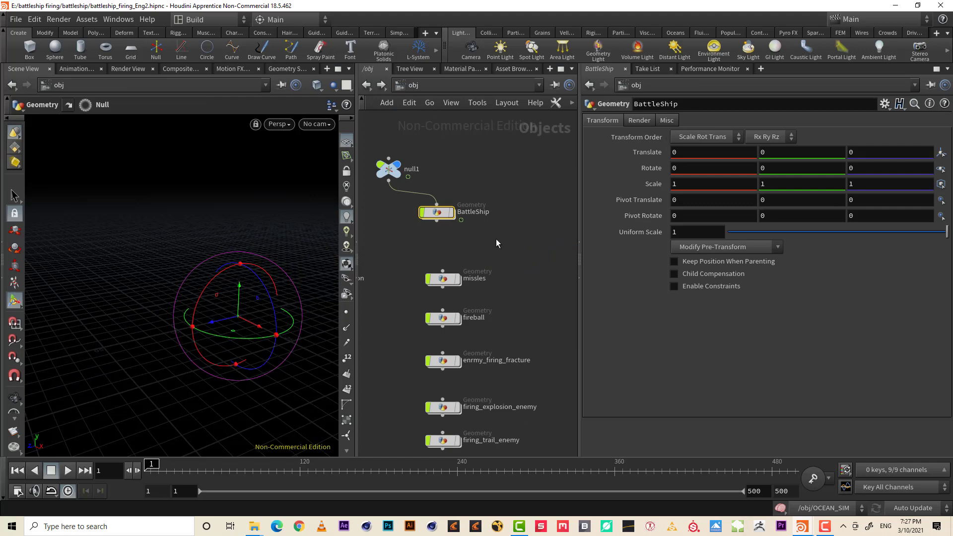
middle_click_drag(540, 239, 603, 228)
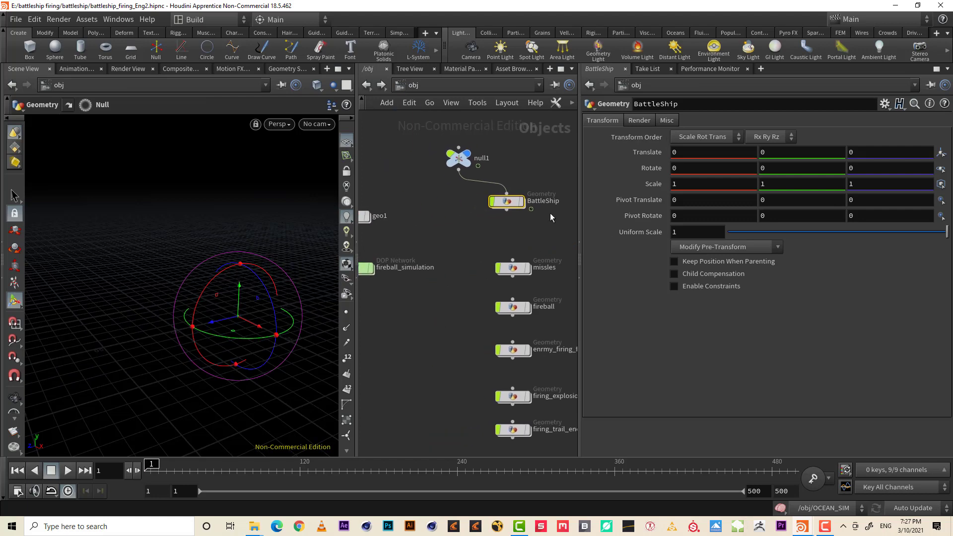
middle_click_drag(553, 335, 366, 287)
middle_click_drag(497, 310, 387, 292)
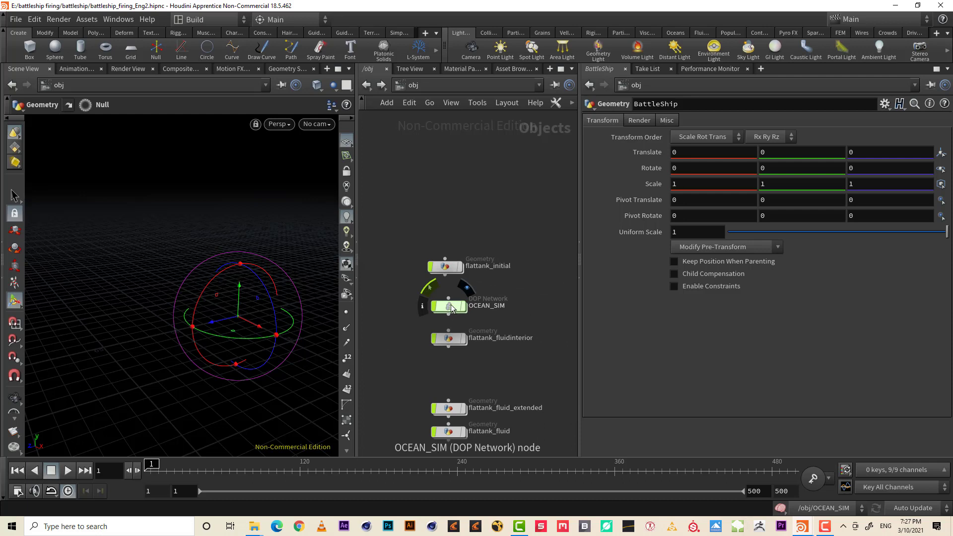
double_click(449, 306)
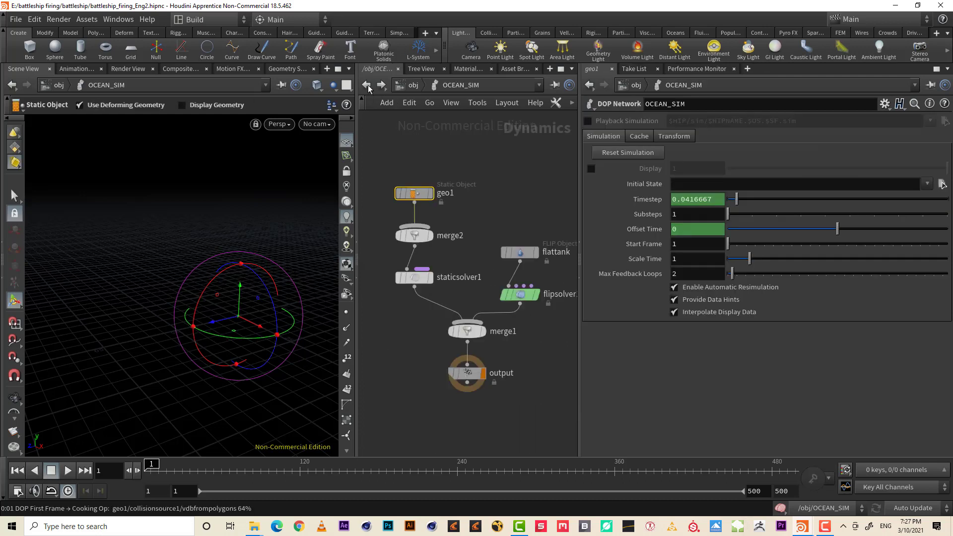
left_click(824, 524)
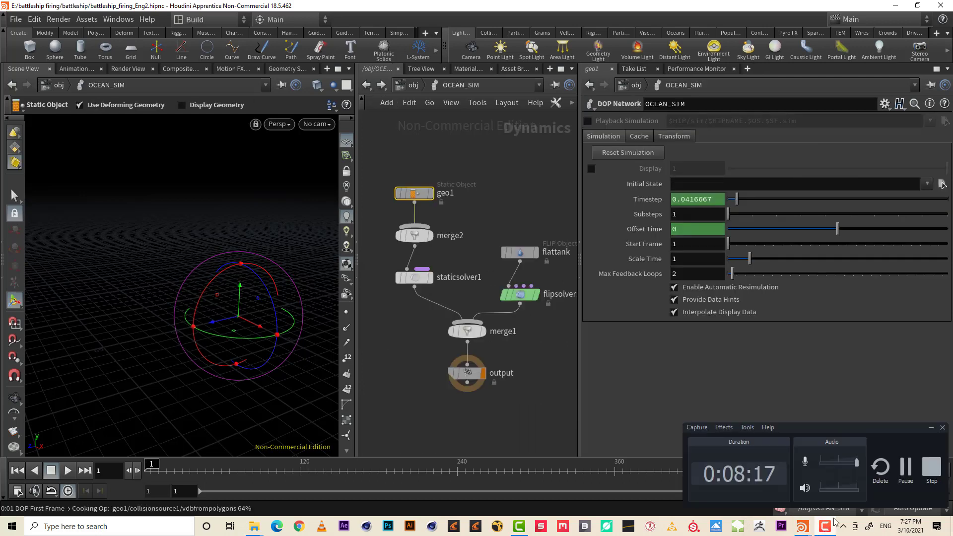
left_click(906, 464)
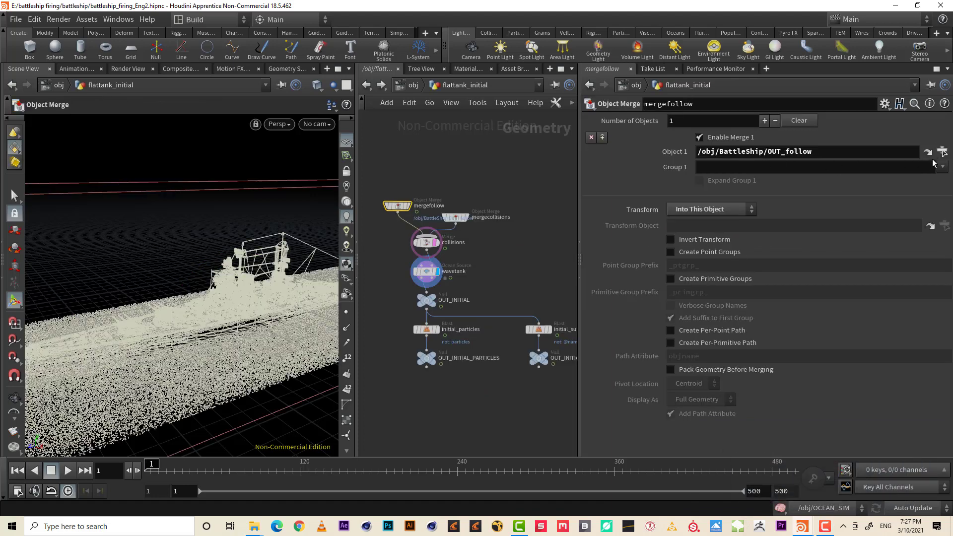
- Set Object 1 of the mergefollow node to /obj/geo1/OUT_BATTLESHIP_COL and check the hull against the tank particles
left_click(928, 152)
left_click(366, 85)
left_click(943, 152)
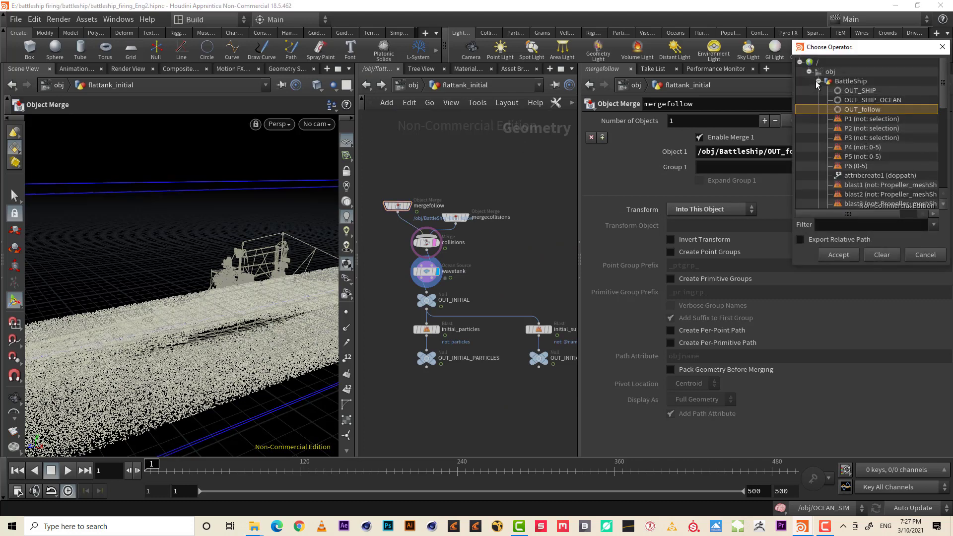
left_click(818, 82)
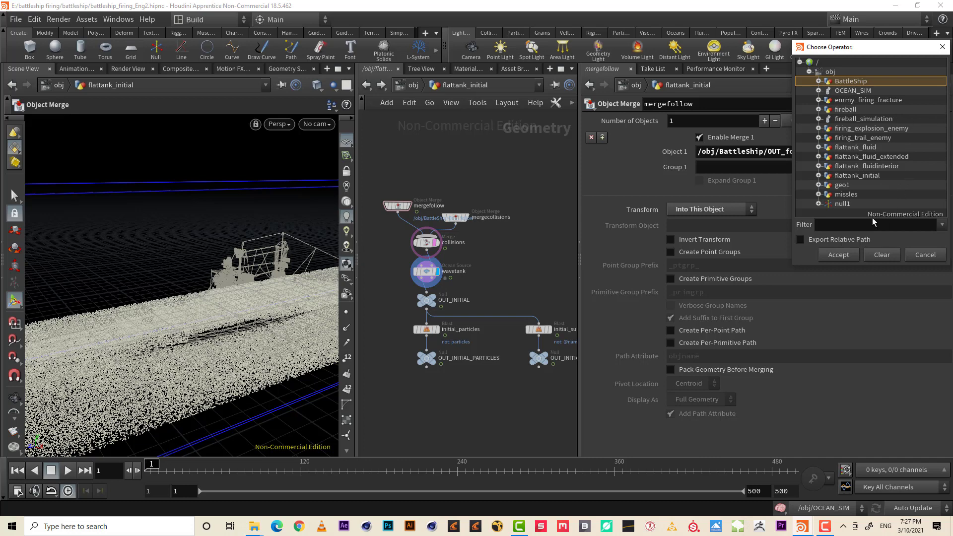
double_click(846, 186)
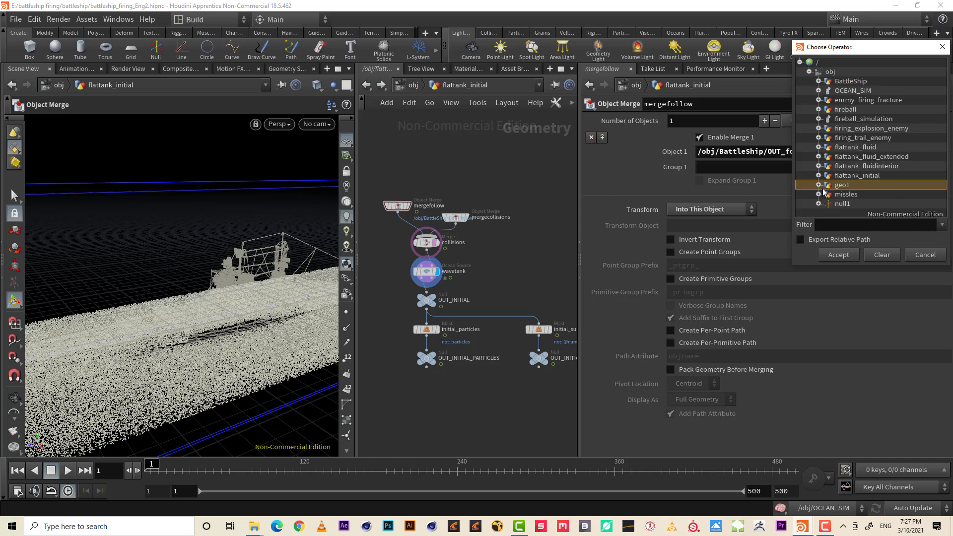
left_click(891, 197)
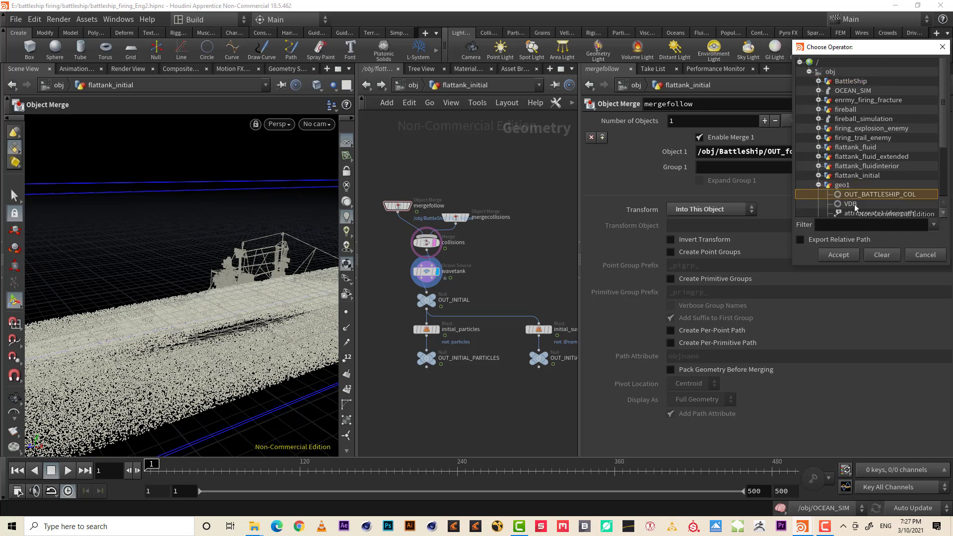
left_click(853, 255)
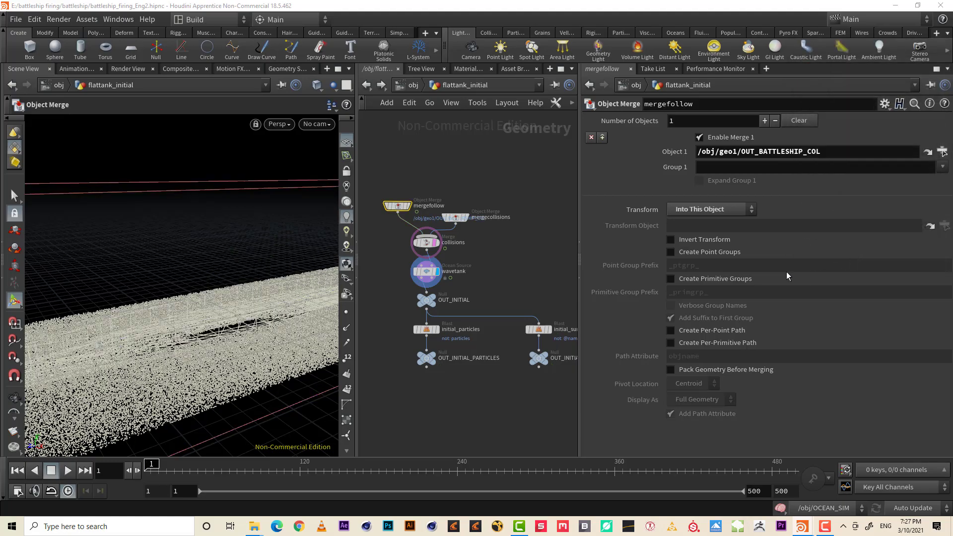
left_click_drag(193, 335, 190, 358, "alt")
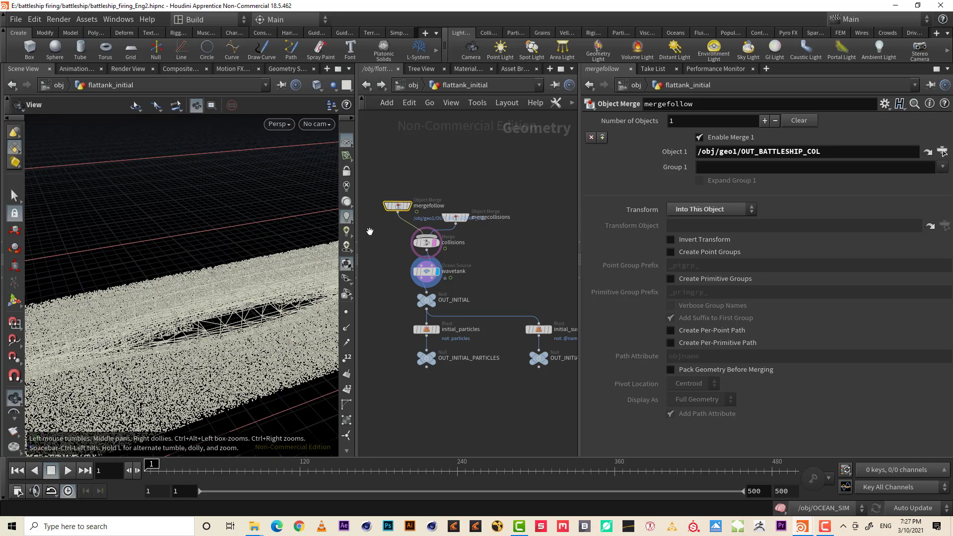
key("Return")
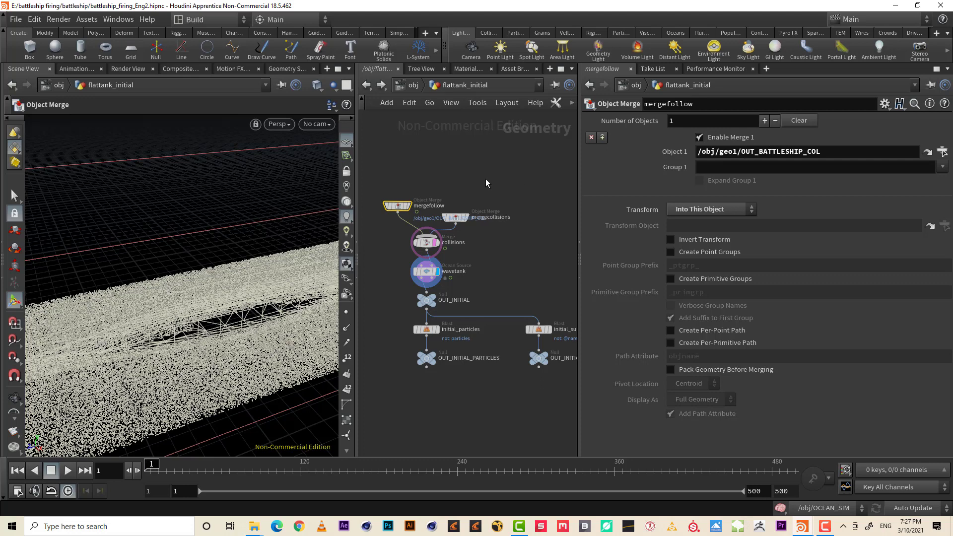
middle_click_drag(486, 183, 519, 177)
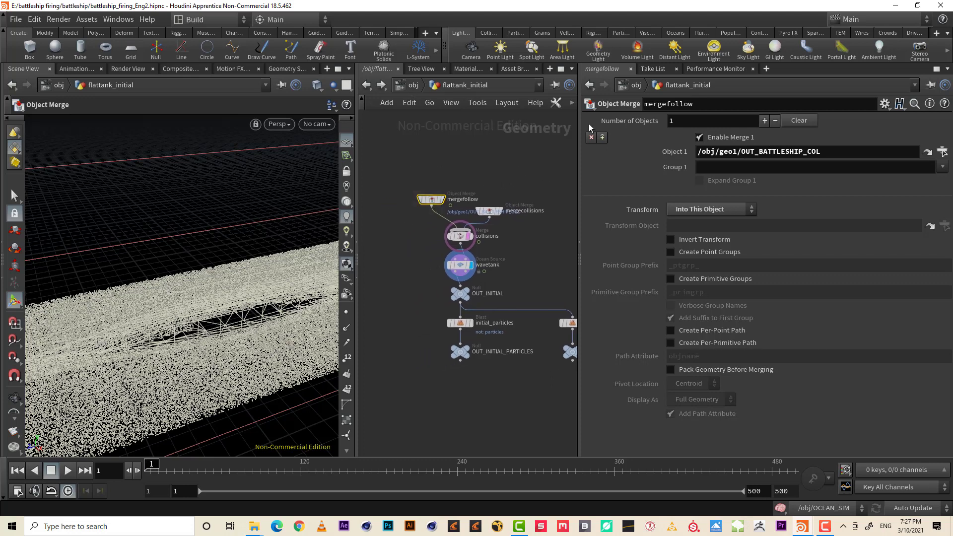
- Cut the attribcreate1 node out of the BattleShip geometry network
left_click(412, 87)
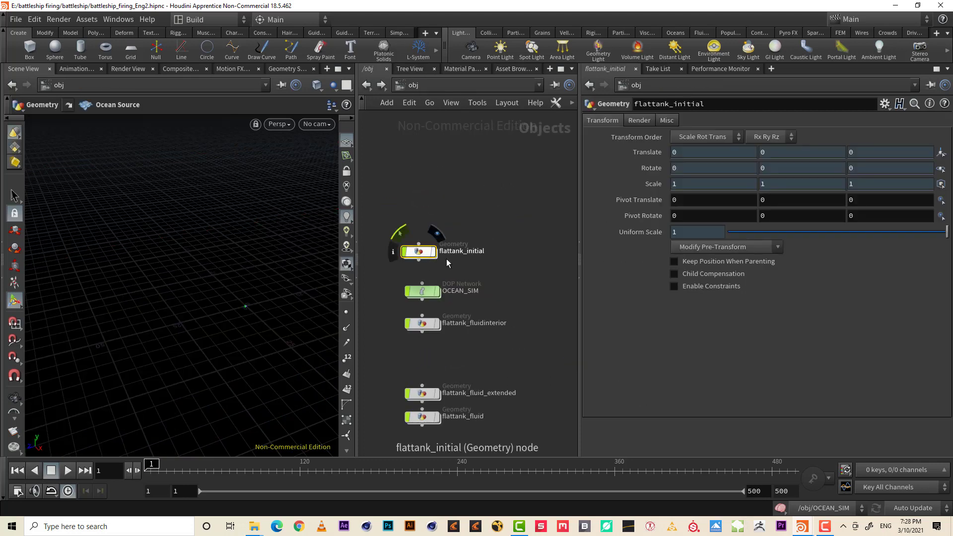
middle_click_drag(446, 258, 640, 294)
scroll(481, 253, "down", 3)
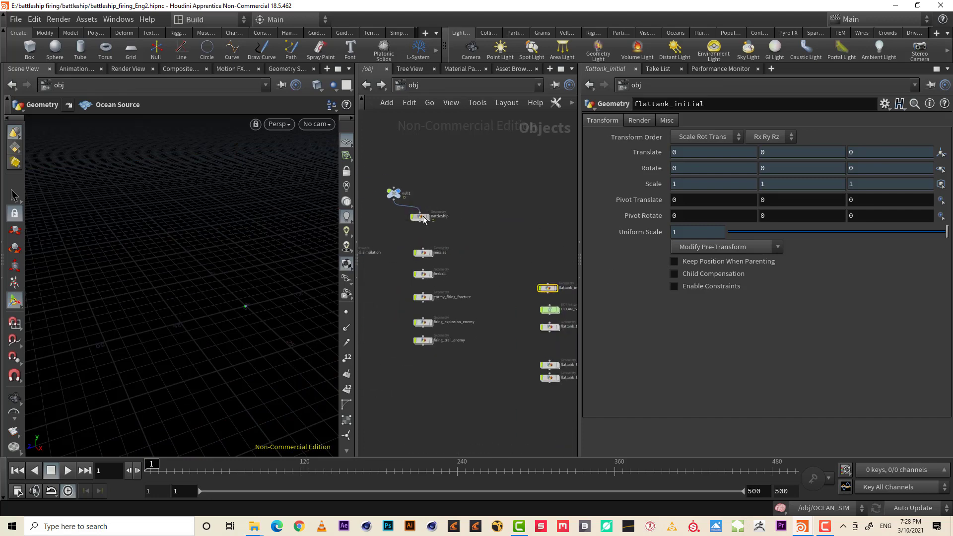
double_click(421, 218)
left_click(491, 307)
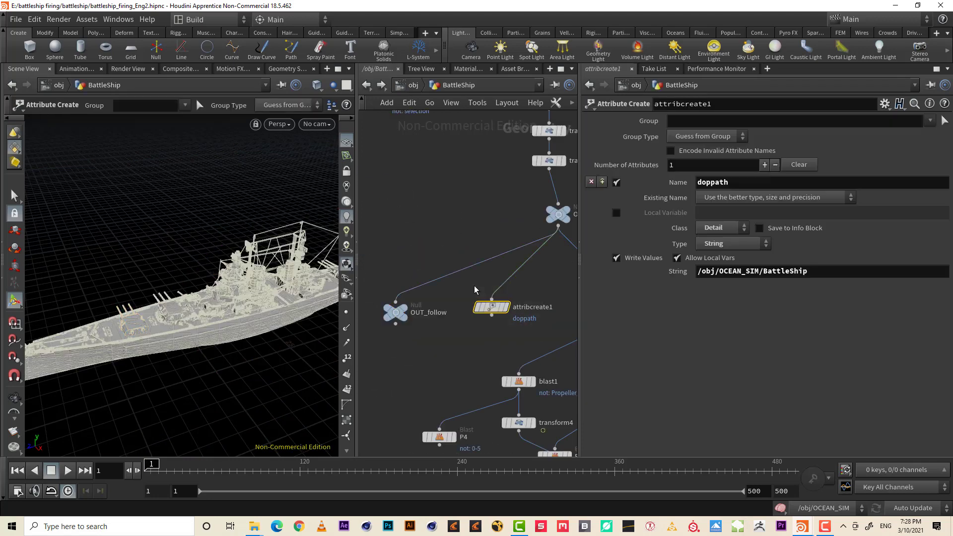
key("ctrl+x")
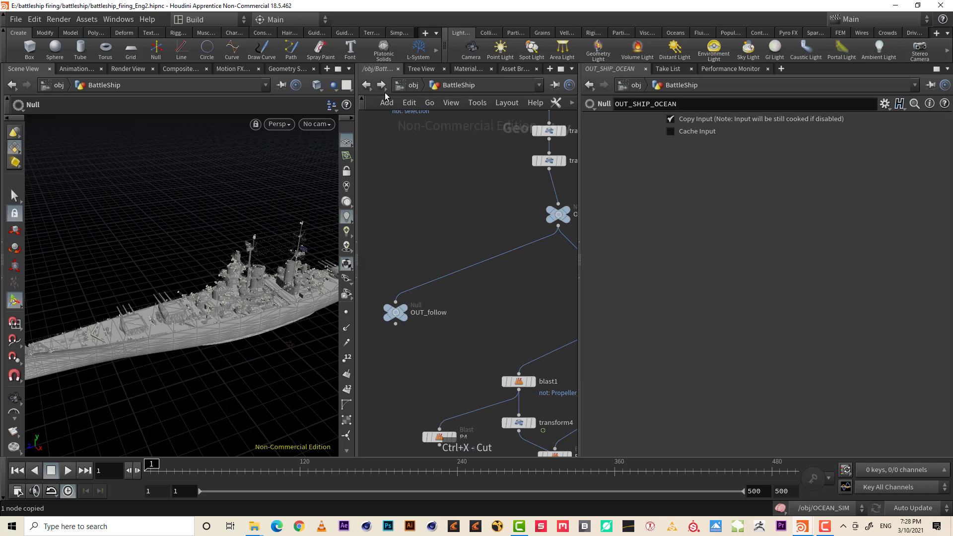
- Paste the cut doppath attribute node into the geo1 network and connect its input to the output of polyextrude1
left_click(413, 85)
scroll(504, 273, "up", 3)
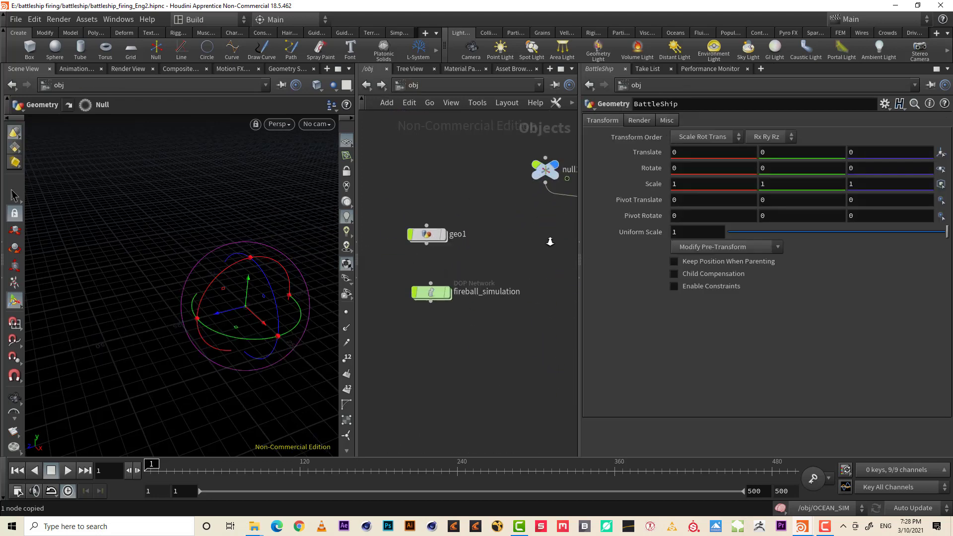
double_click(424, 233)
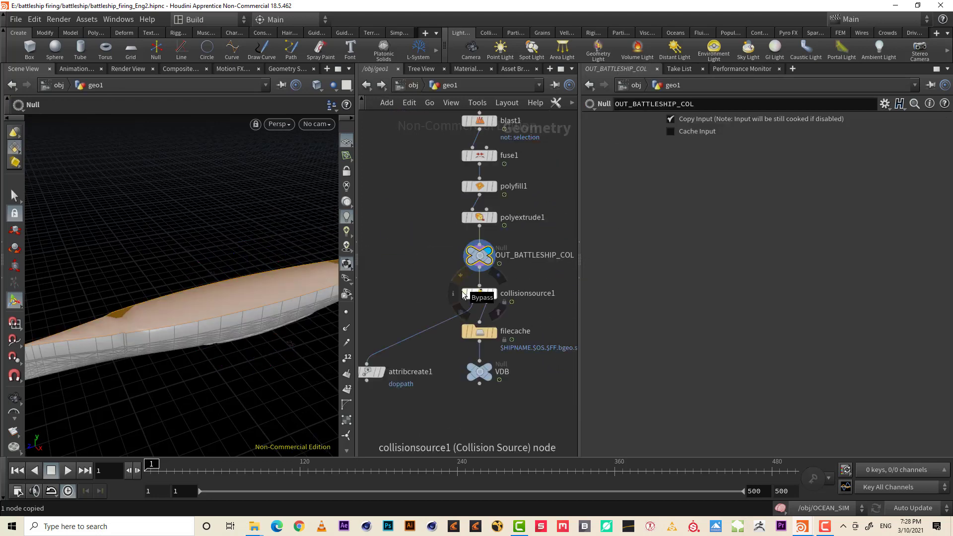
key("ctrl+v")
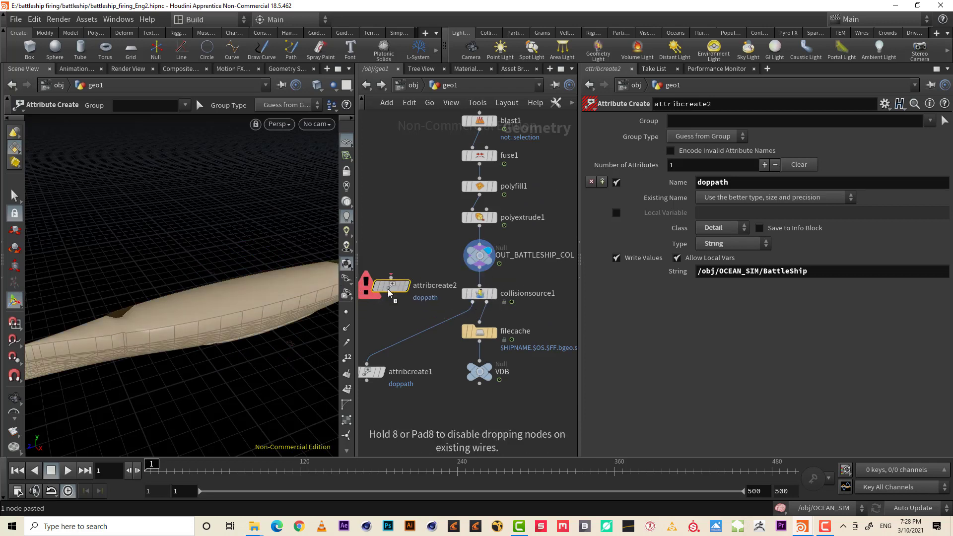
left_click(389, 290)
left_click_drag(386, 268, 479, 227)
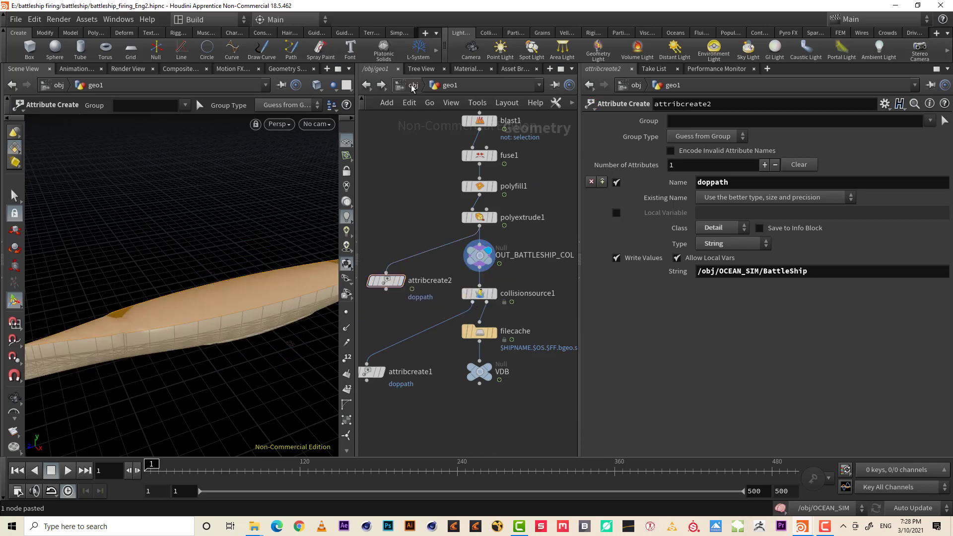
- Open the flattank_initial network and examine the tank particles around the hull collision from several angles
key("u")
right_click_drag(421, 240, 400, 293)
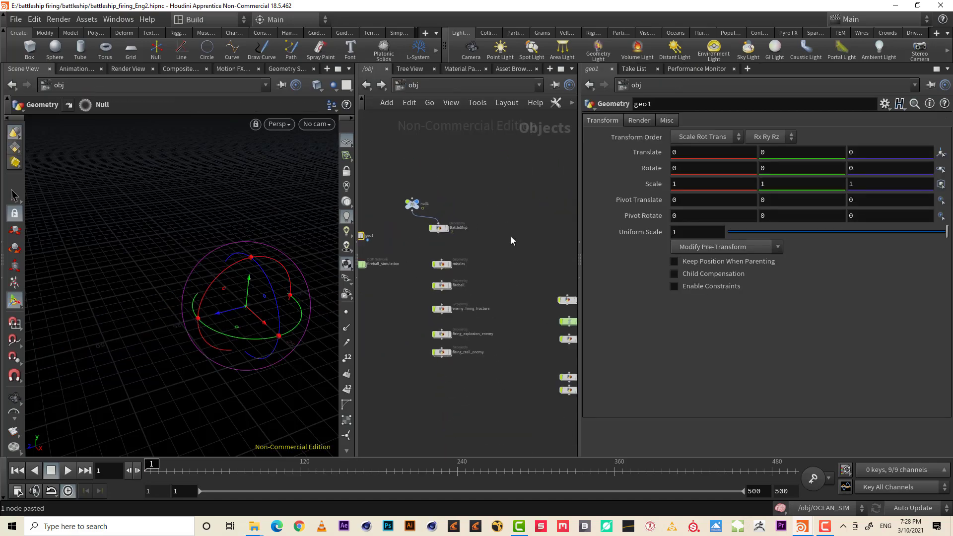
middle_click_drag(509, 235, 406, 215)
scroll(463, 250, "up", 5)
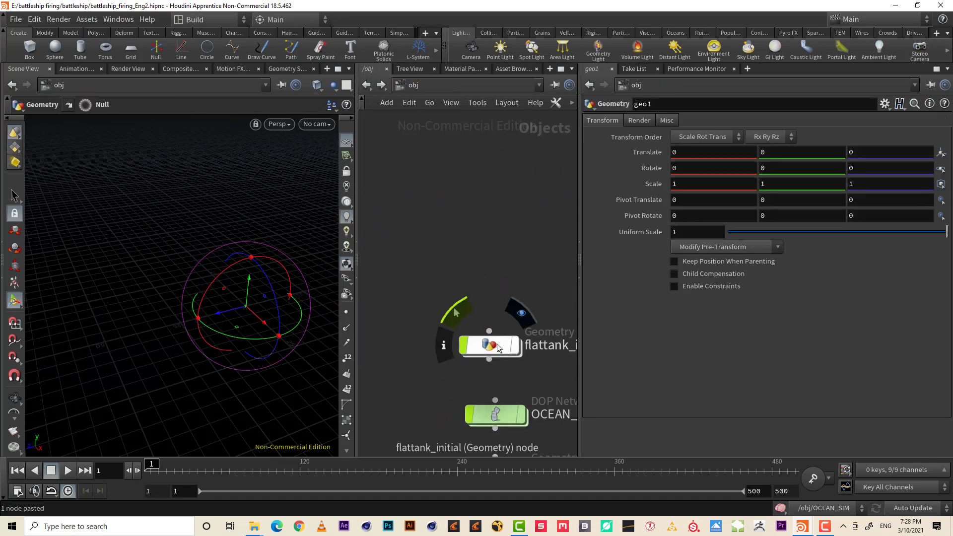
double_click(491, 341)
left_click_drag(220, 341, 235, 303)
right_click_drag(235, 303, 290, 309)
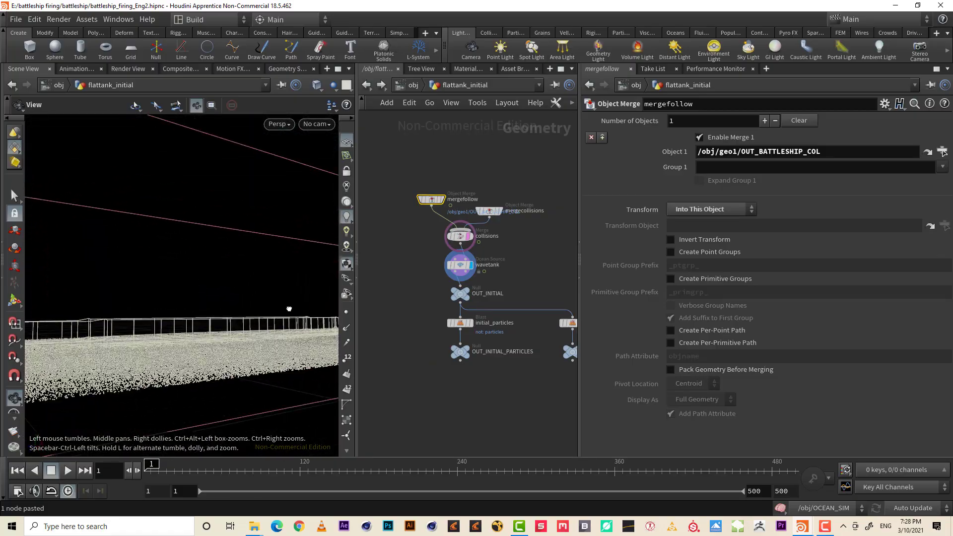
left_click_drag(290, 309, 289, 331)
left_click_drag(235, 350, 247, 321)
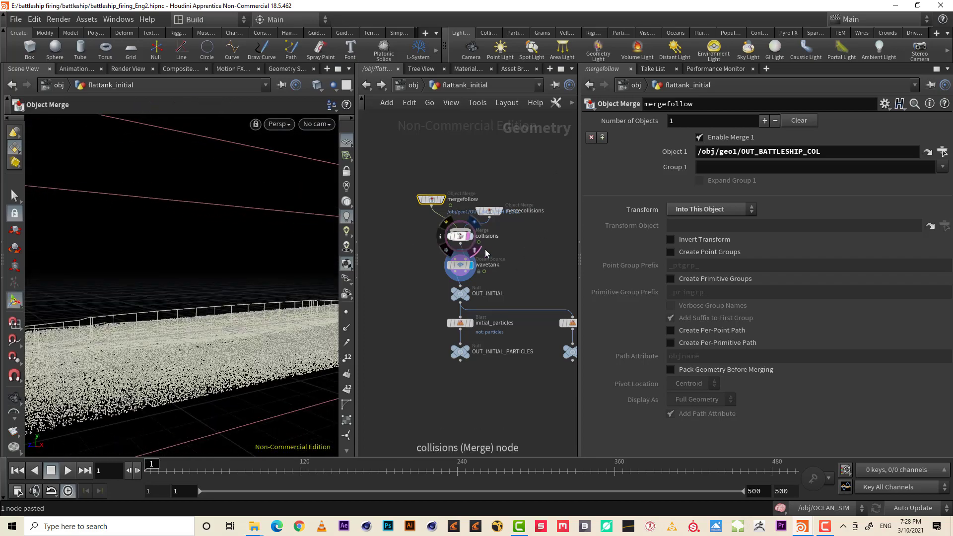
- Shorten the wavetank box along Z to about 202.5 and inspect the tank around the hull
left_click(456, 266)
left_click_drag(192, 359, 218, 370)
right_click_drag(219, 370, 202, 342)
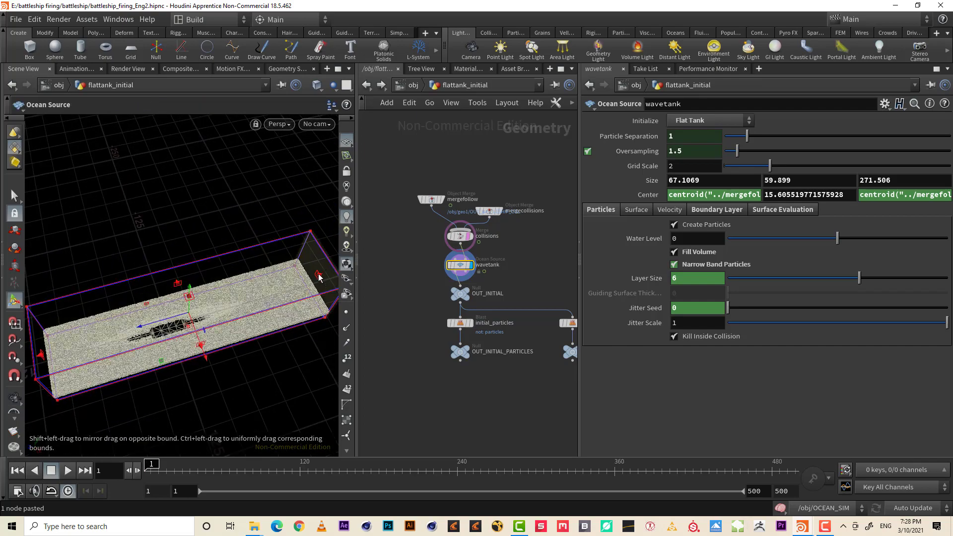
left_click_drag(319, 276, 269, 300)
right_click_drag(258, 285, 276, 311, "alt")
left_click_drag(276, 311, 209, 273, "alt")
right_click_drag(209, 273, 163, 323, "alt")
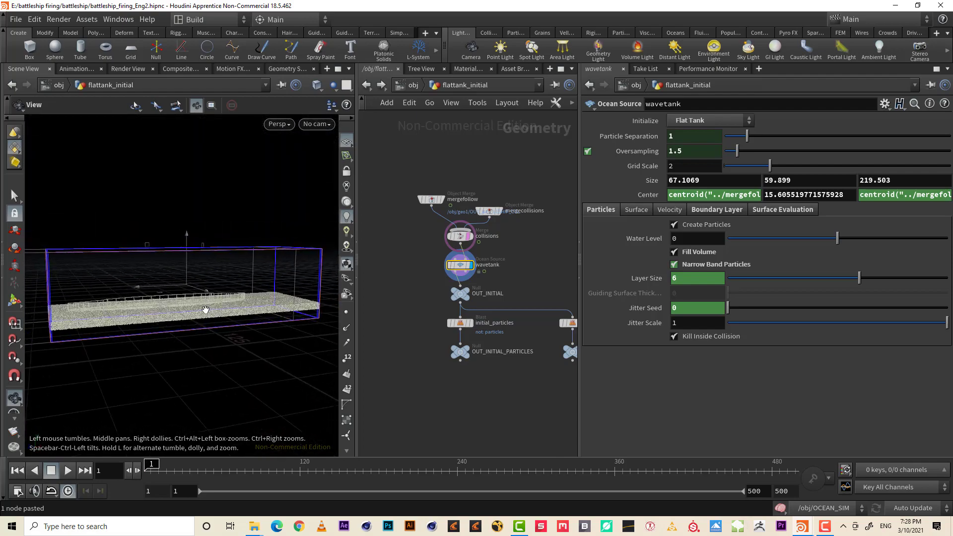
left_click_drag(272, 281, 248, 285)
left_click_drag(193, 305, 201, 346, "alt")
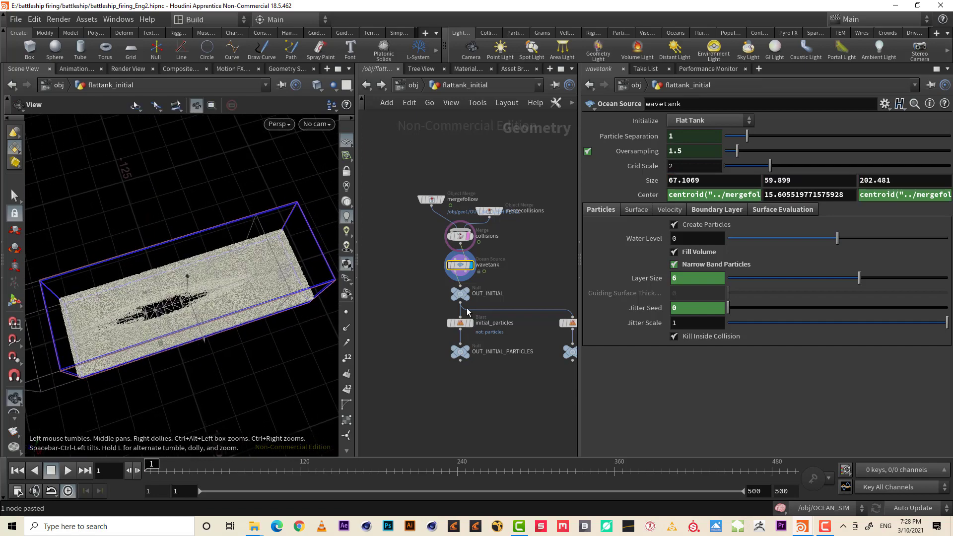
- Set the wavetank's Center Z expression to centroid("../mergefollow", D_Z)-30
left_click(904, 195)
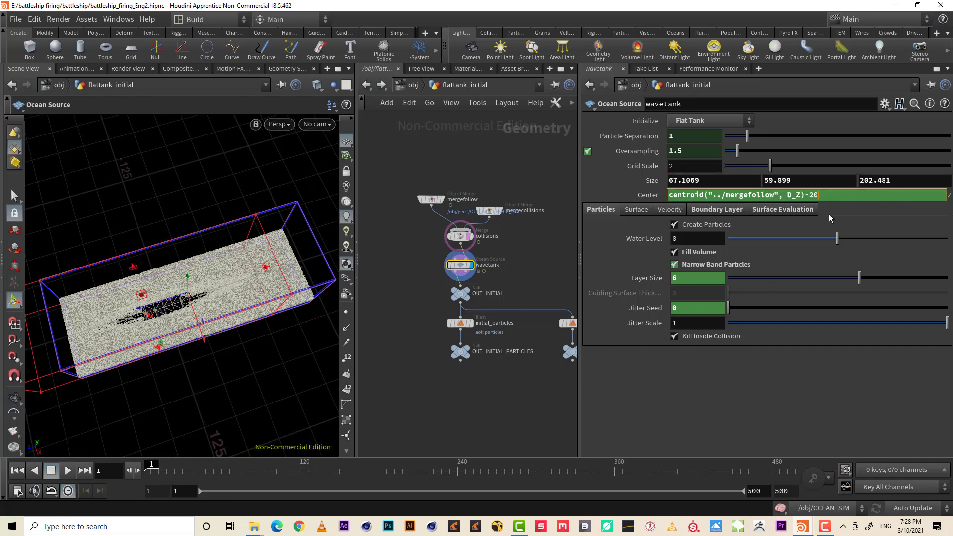
left_click_drag(809, 194, 844, 199)
type("30")
key("Return")
- Change the offset in the wavetank's Center Z expression to 0
left_click(941, 197)
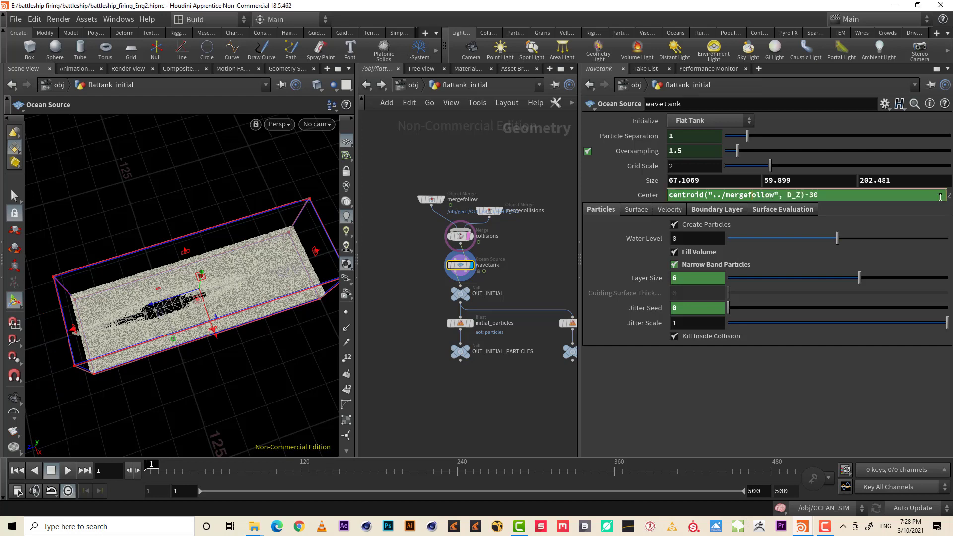
left_click_drag(806, 195, 837, 195)
key("BackSpace")
key("Return")
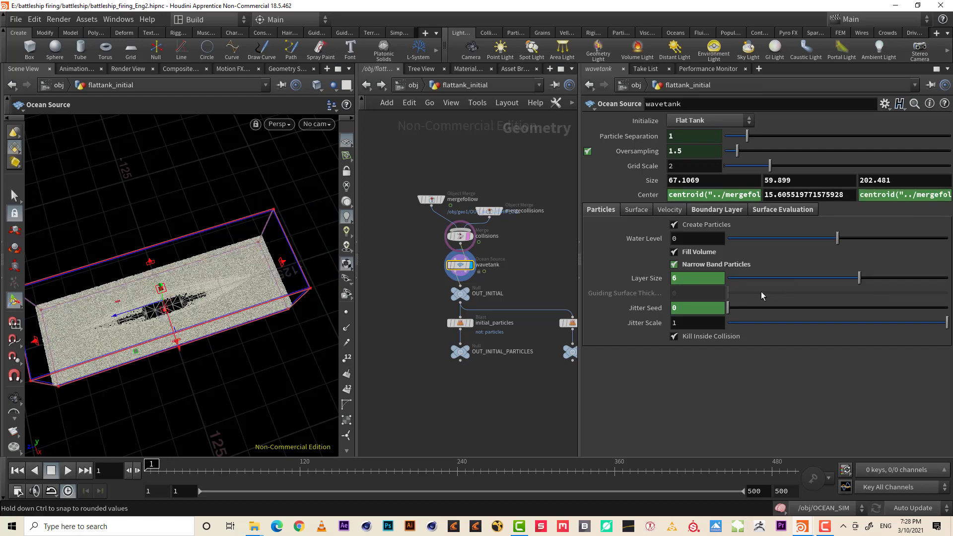
- Remove the leftover offset so the wavetank's Center Z expression reads centroid("../mergefollow", D_Z), and inspect the tank around the hull
right_click_drag(265, 294, 425, 266, "alt")
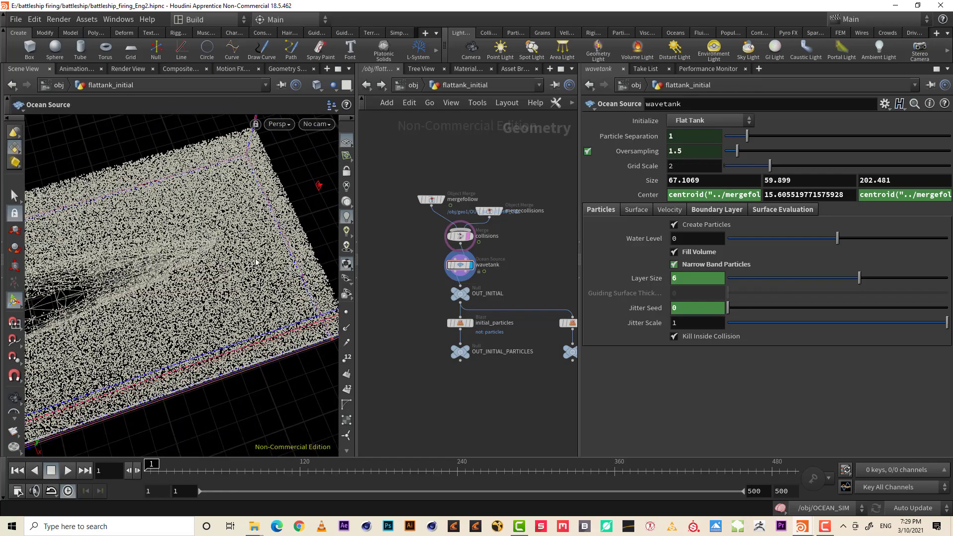
left_click_drag(223, 298, 261, 206, "alt")
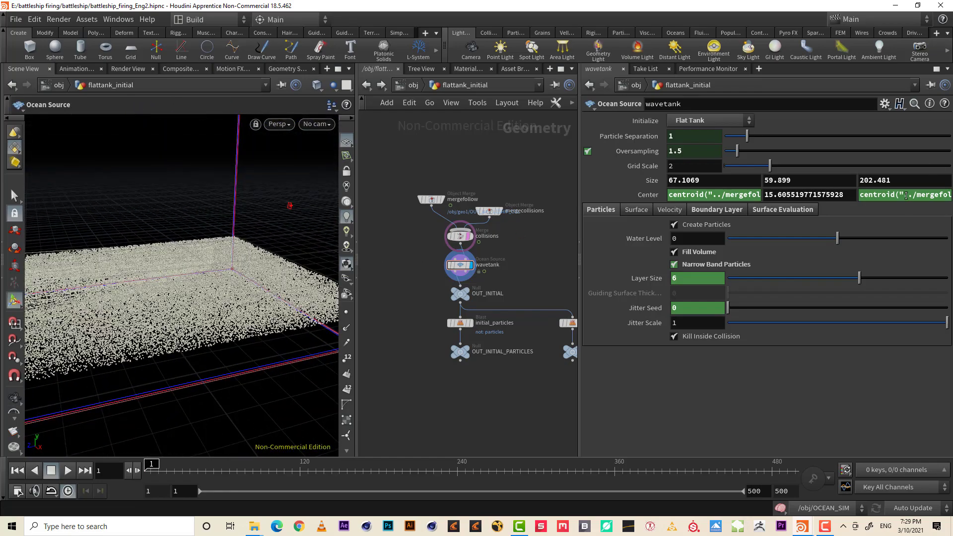
left_click(906, 195)
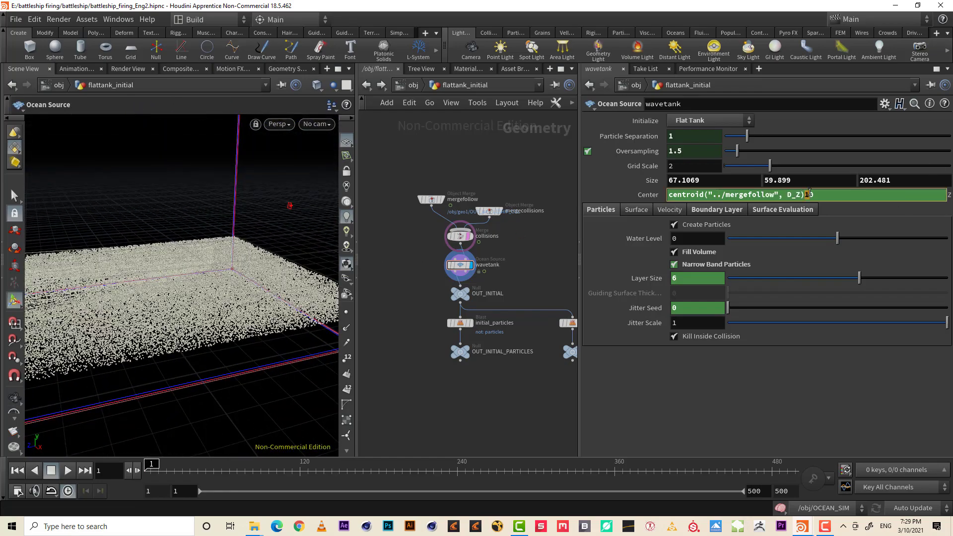
left_click_drag(831, 194, 847, 197)
key("Return")
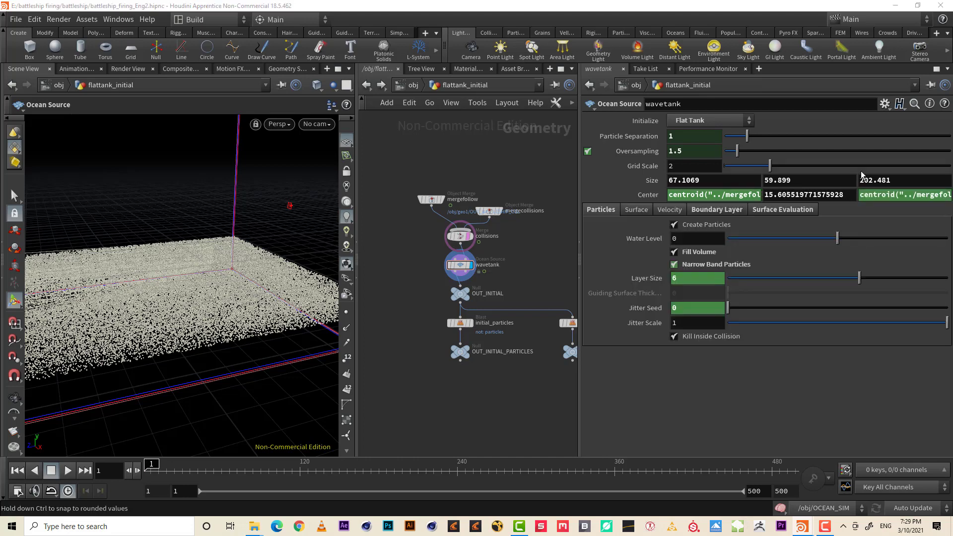
left_click(887, 195)
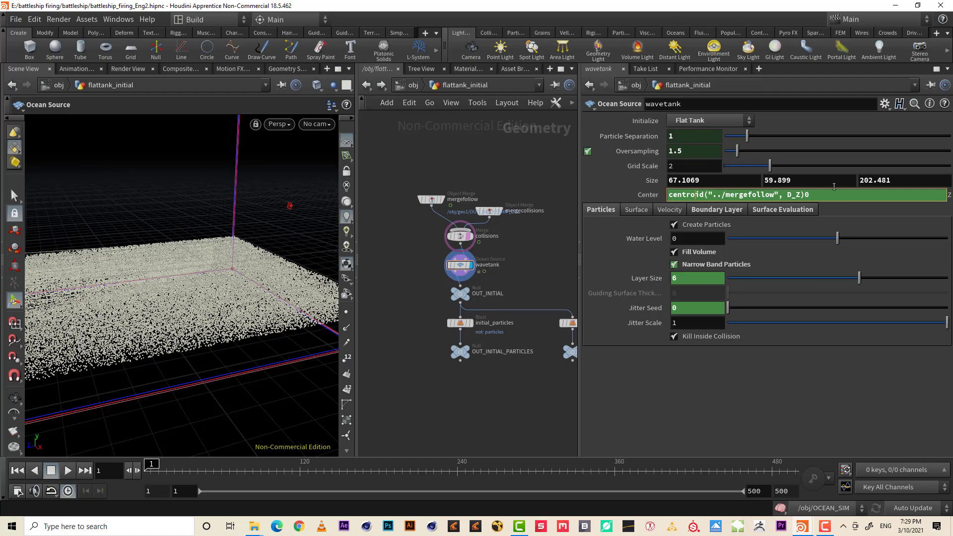
left_click(826, 192)
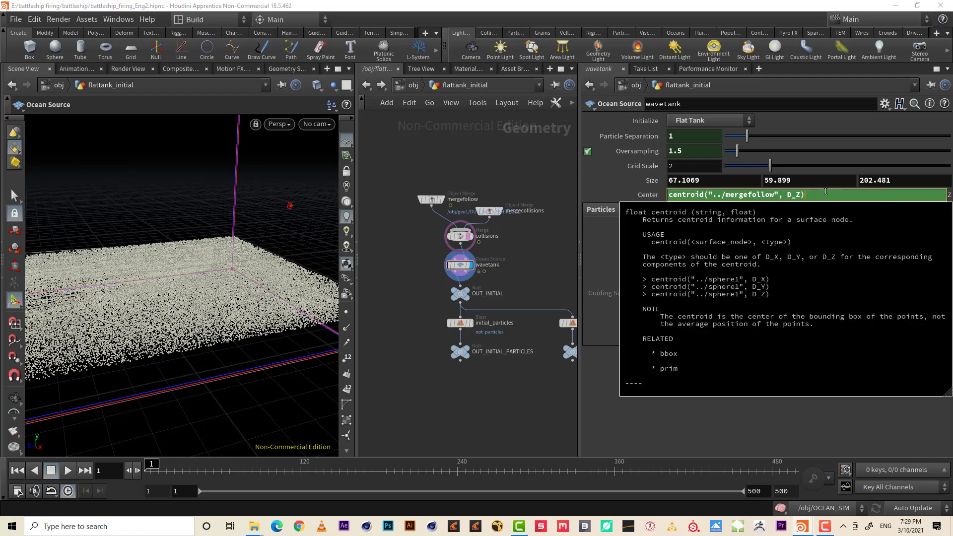
key("Return")
right_click_drag(215, 365, 204, 320, "alt")
mouse_move(205, 320)
left_mouse_down("alt")
mouse_move(226, 343)
mouse_move(221, 318)
left_mouse_up("alt")
- Set the wavetank's Center Z expression to centroid("../mergefollow", D_Z)+20, inspect the tank and save the scene
left_click(891, 191)
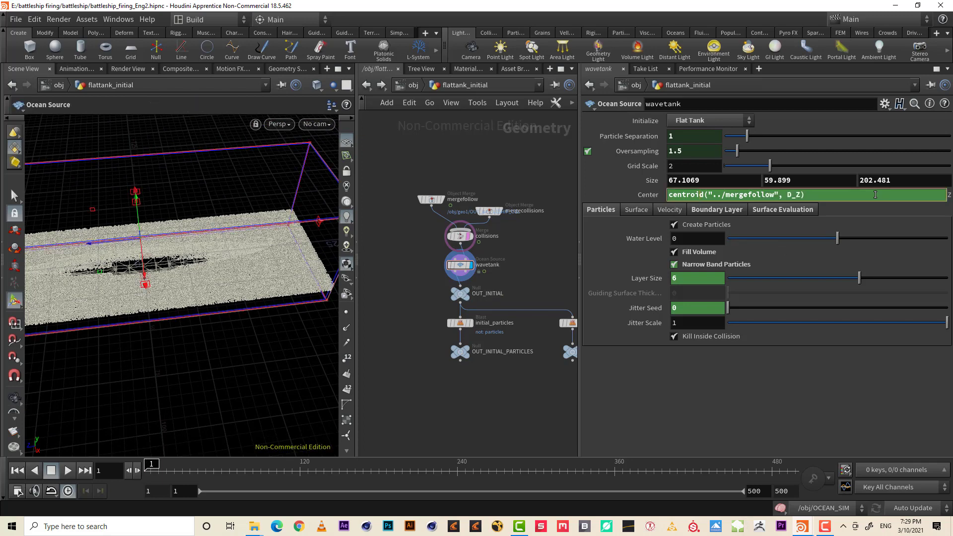
key("Return")
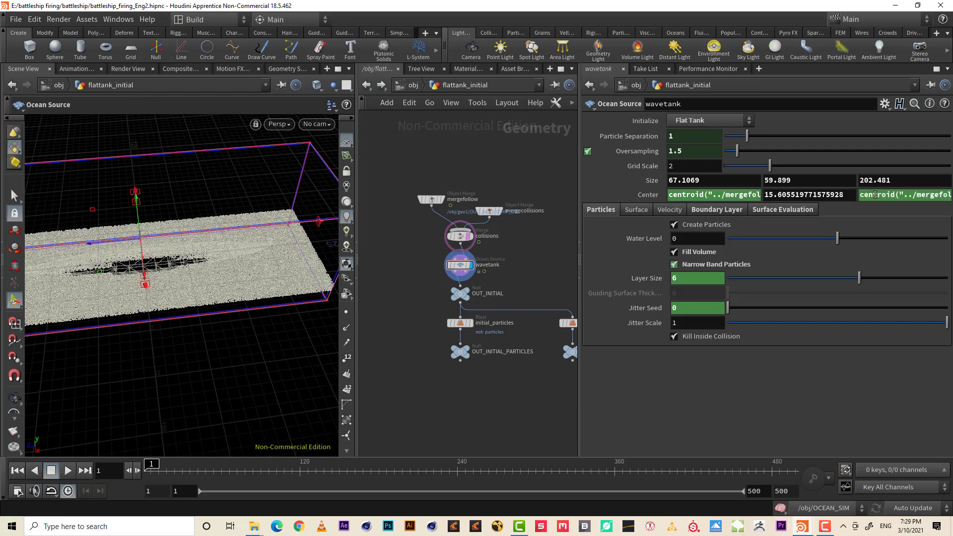
left_click(900, 195)
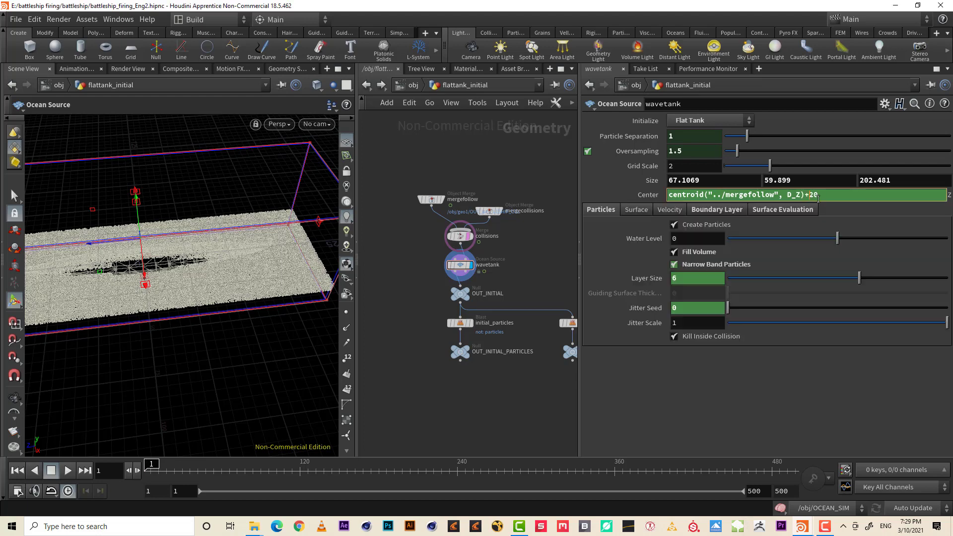
key("Return")
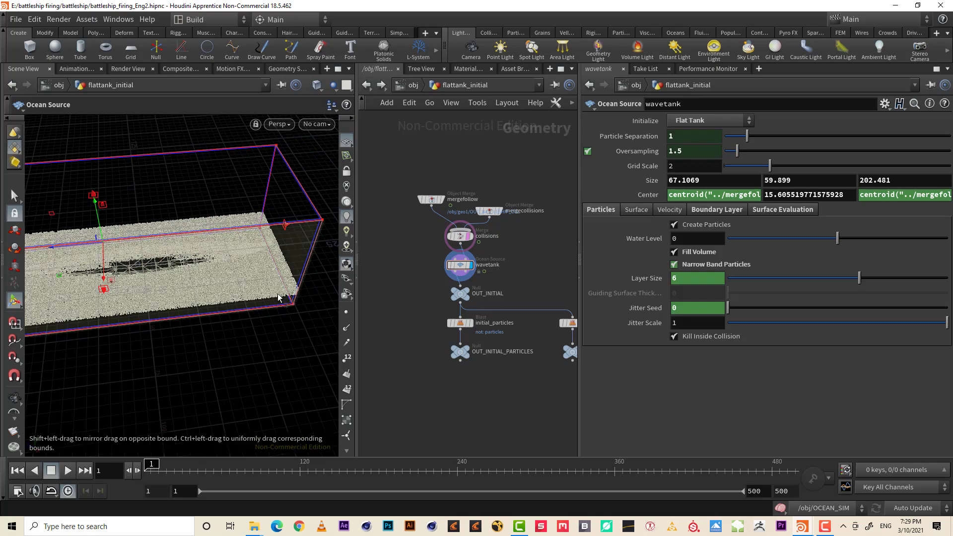
key("Escape")
left_click_drag(272, 262, 157, 267)
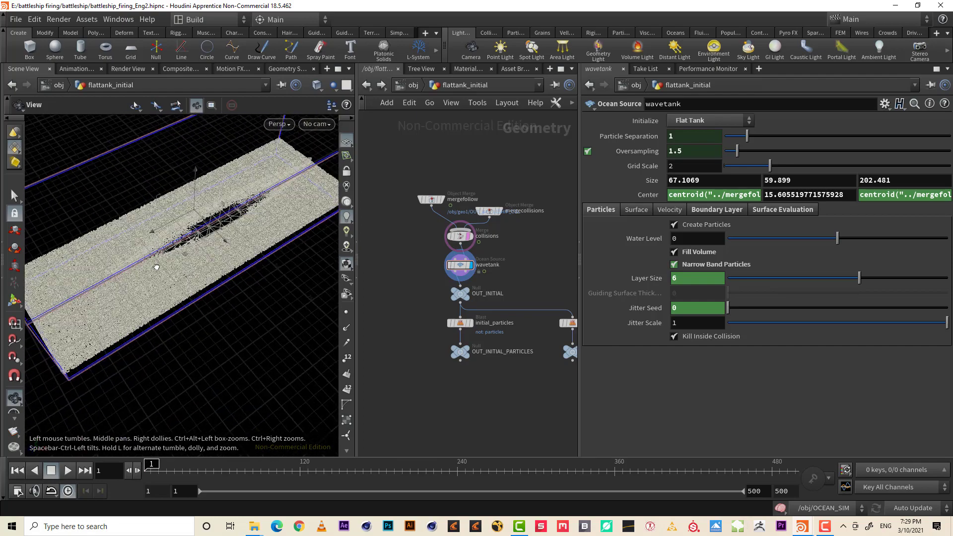
key("Return")
key("ctrl+s")
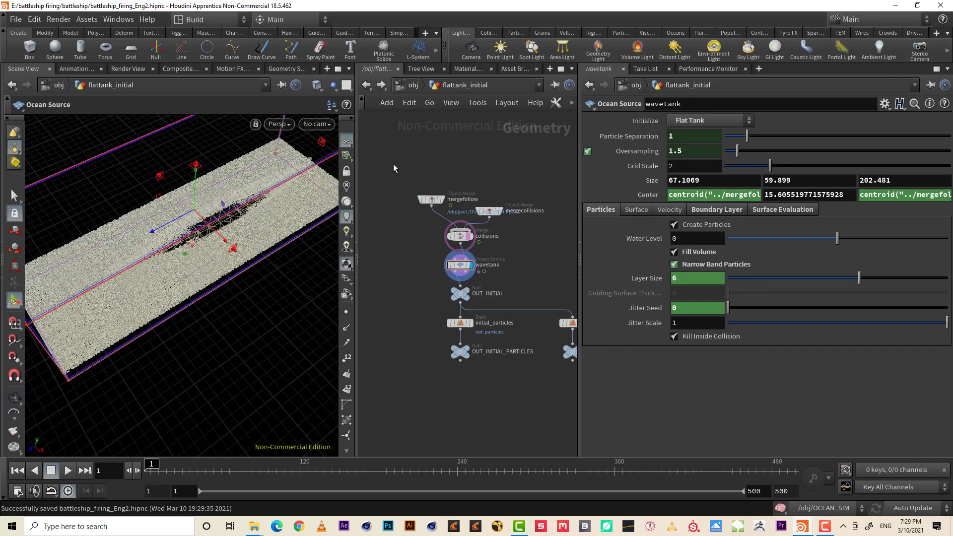
- Return to the object level, find the effects objects and open the enrmy_firing_fracture network
left_click(412, 85)
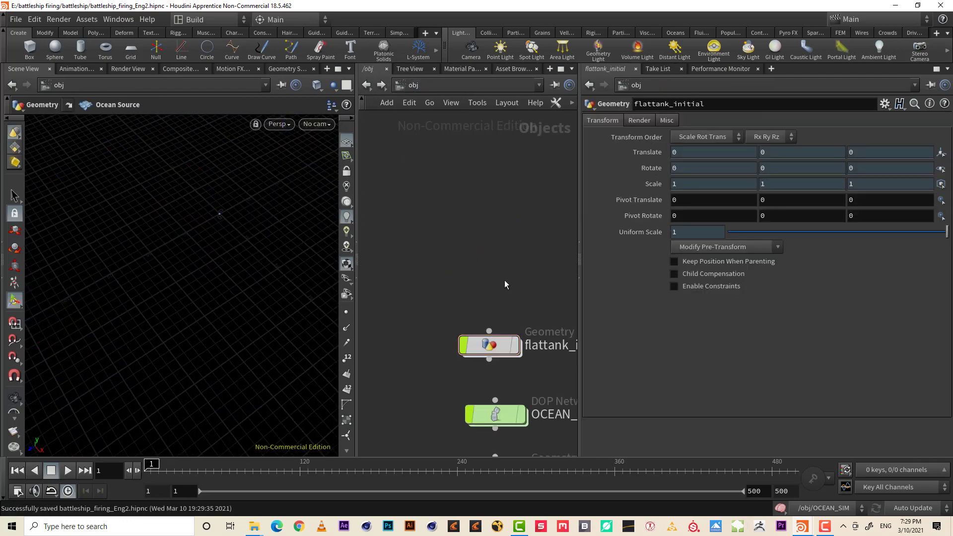
middle_click_drag(504, 283, 458, 127)
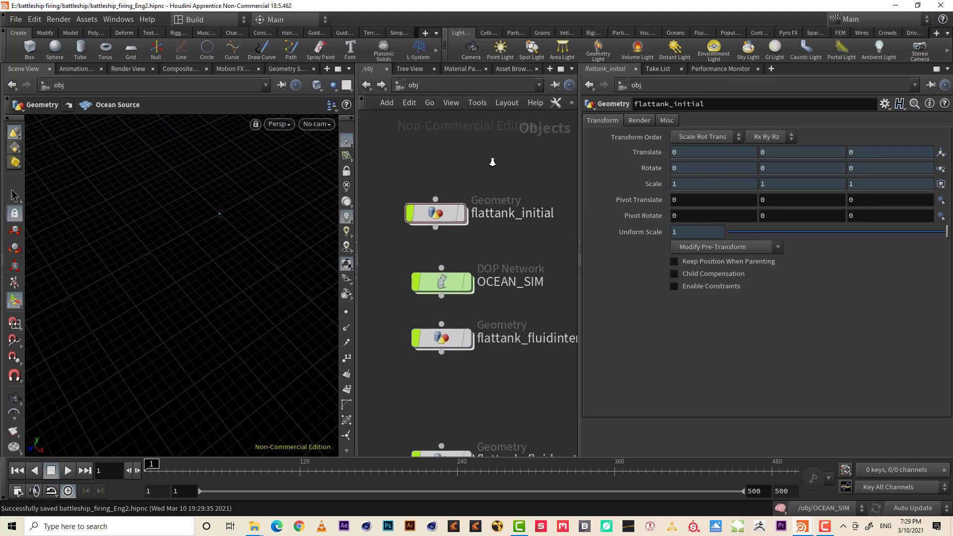
scroll(482, 181, "down", 2)
scroll(506, 219, "up", 2)
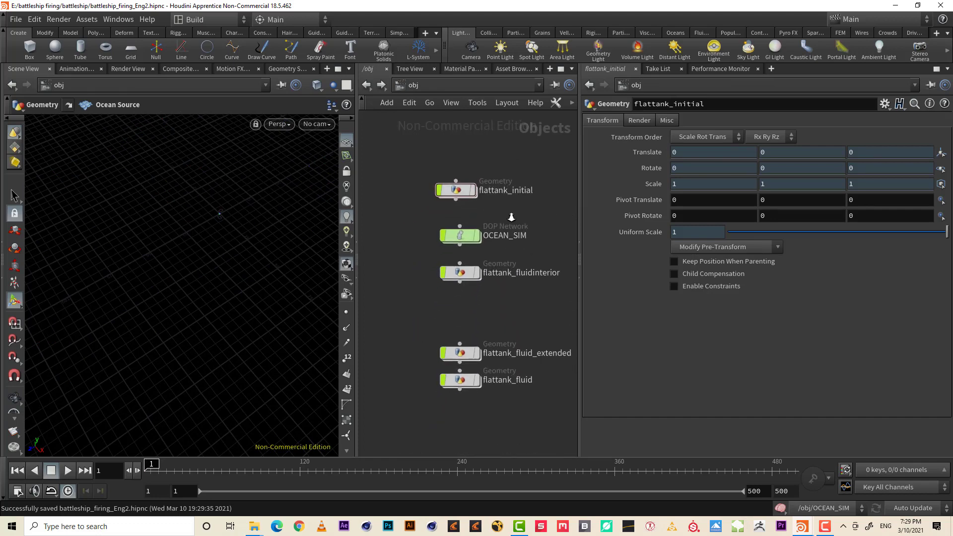
middle_click_drag(426, 296, 540, 309)
scroll(489, 308, "down", 3)
middle_click_drag(449, 334, 504, 389)
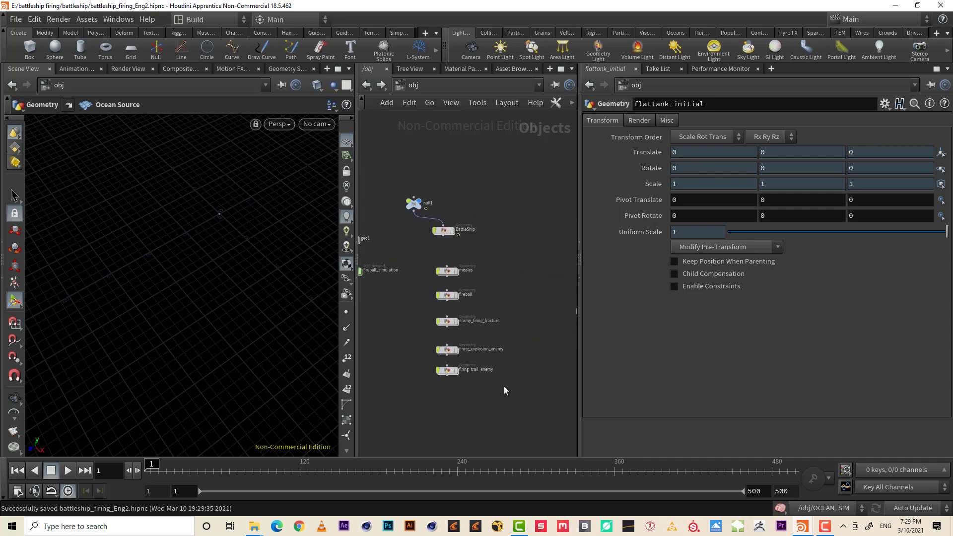
scroll(521, 297, "up", 3)
scroll(536, 307, "down", 2)
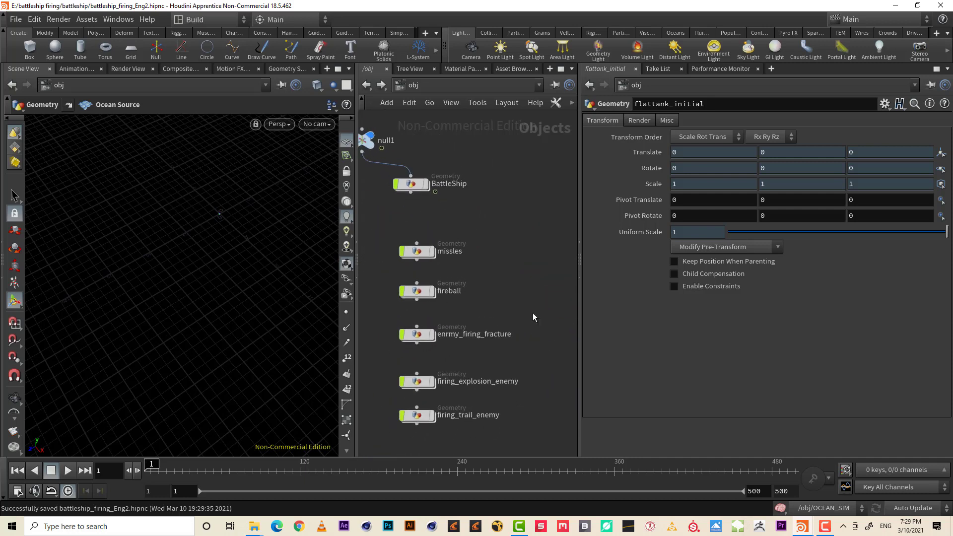
left_click(423, 334)
double_click(423, 334)
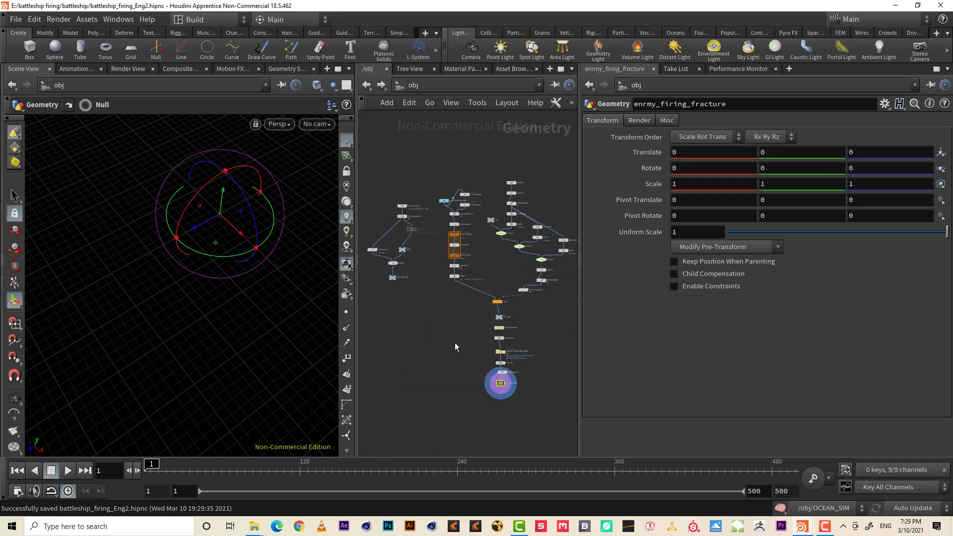
- Examine the OUT_FRACTURE debris around frame 244 from a low angle and return the timeline to frame 1
scroll(521, 405, "up", 5)
left_click_drag(506, 389, 428, 347)
left_click_drag(239, 466, 462, 469)
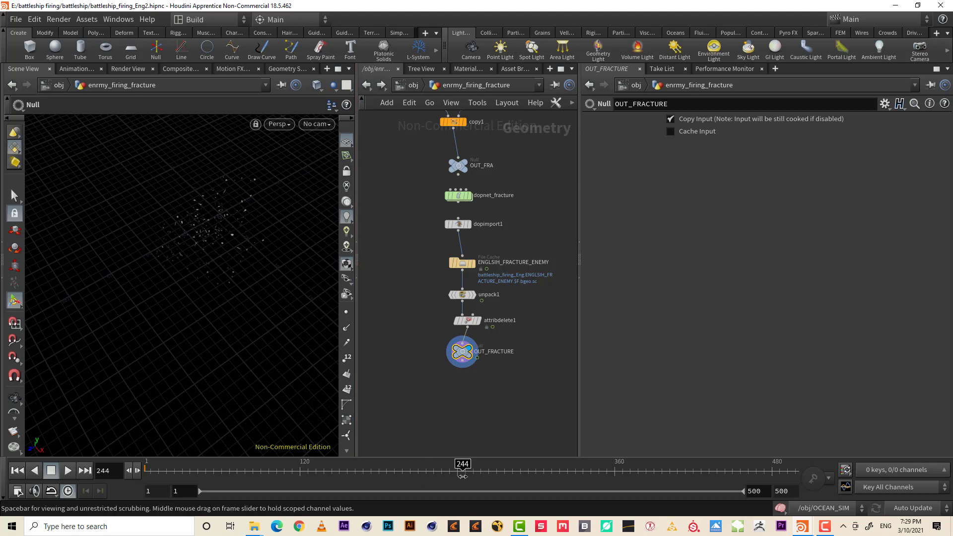
key("Escape")
left_click_drag(195, 260, 177, 202, "alt")
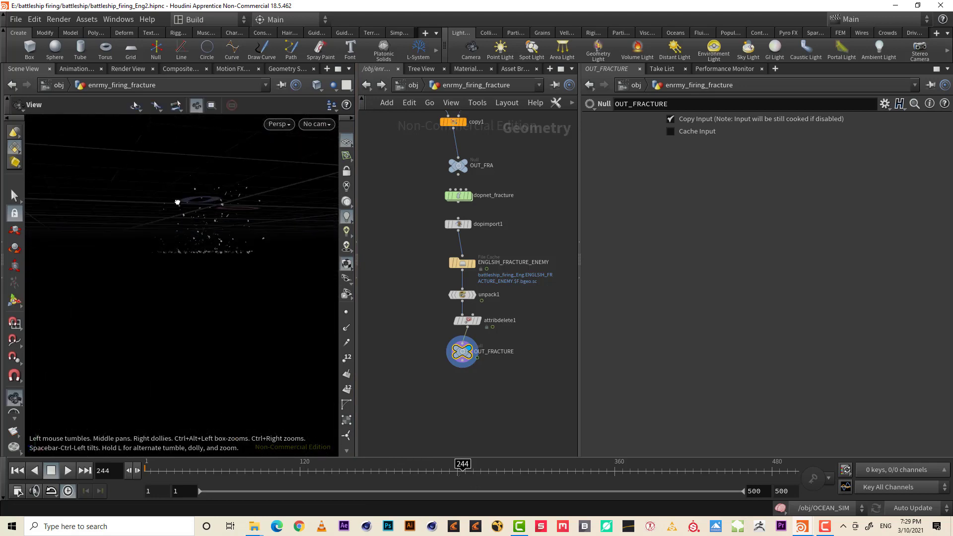
left_click_drag(489, 470, 147, 469)
- At the object level, parent missles, fireball, enrmy_firing_fracture, firing_explosion_enemy and firing_trail_enemy to null1
left_click(412, 85)
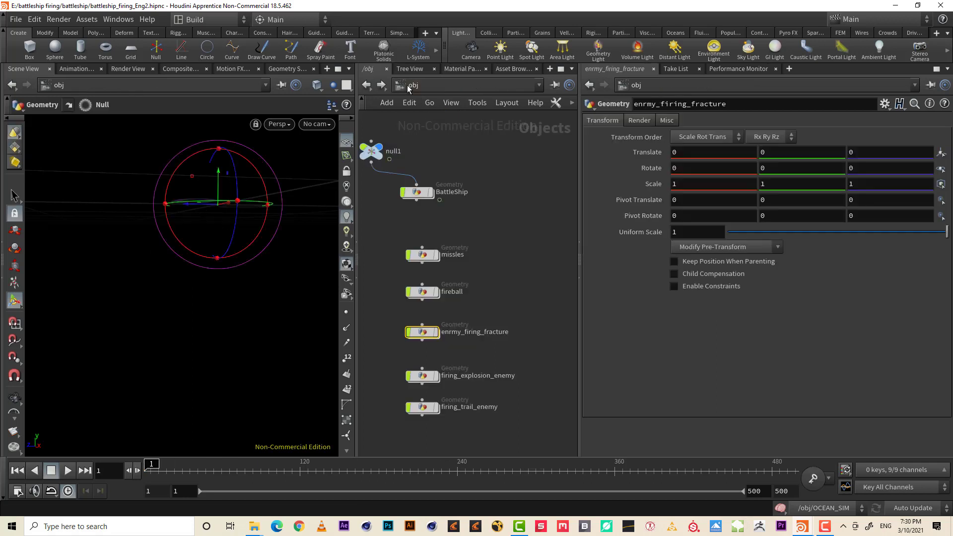
middle_click_drag(470, 257, 522, 259)
left_click_drag(527, 225, 451, 437)
left_click_drag(474, 252, 423, 168)
left_click(408, 319)
right_click_drag(408, 319, 398, 360)
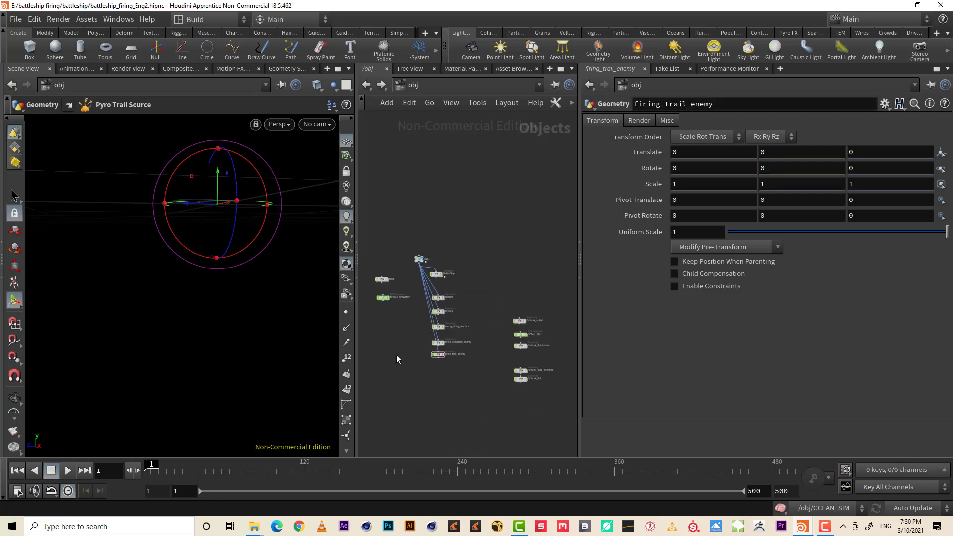
- Rename the geo1 object as BATTLSHIP_COL
middle_click_drag(397, 357, 451, 353)
right_click_drag(459, 337, 479, 336)
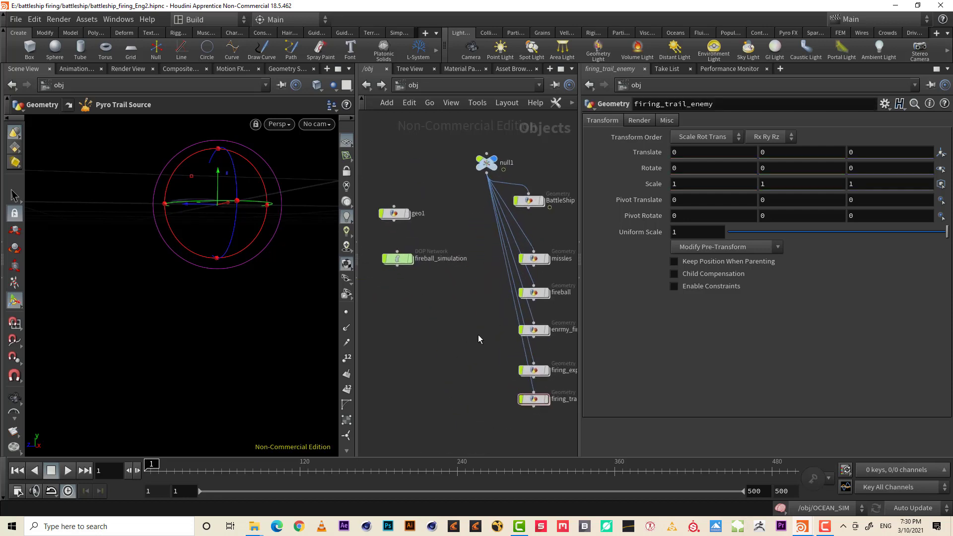
middle_click_drag(477, 357, 503, 370)
left_click(430, 231)
left_click_drag(442, 229, 406, 237)
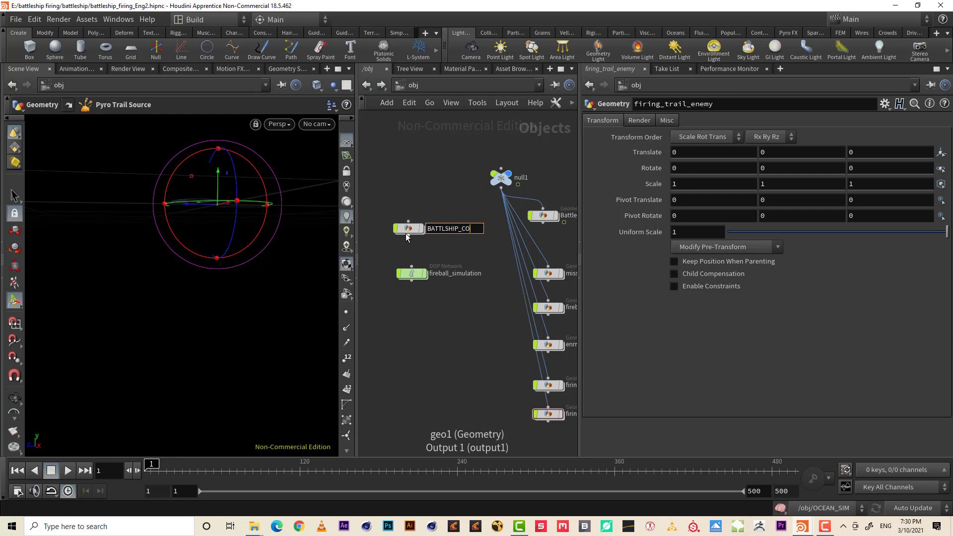
type("BATTLSHIP_COL")
key("Return")
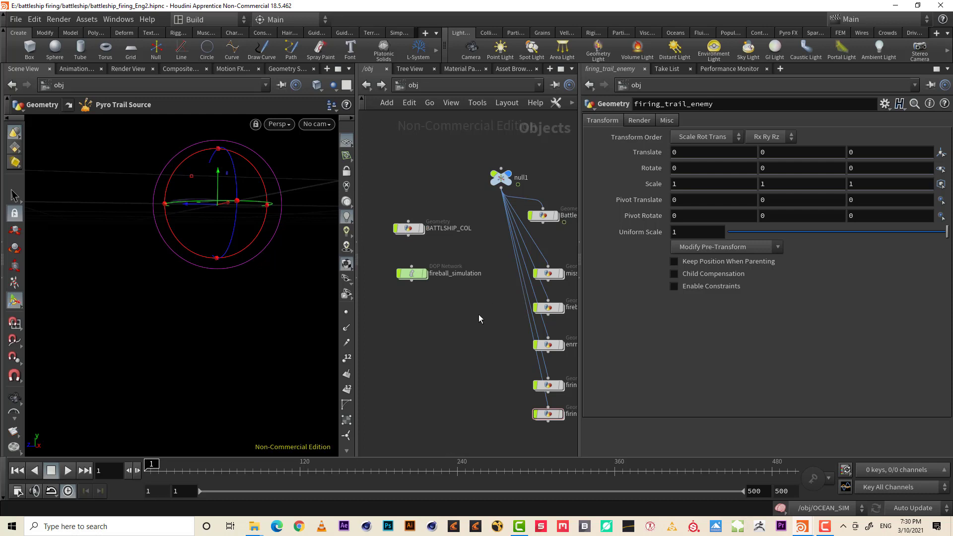
- Extend the collision object's name to BATTLSHIP_COL_OCEAN
middle_click_drag(474, 325, 370, 287)
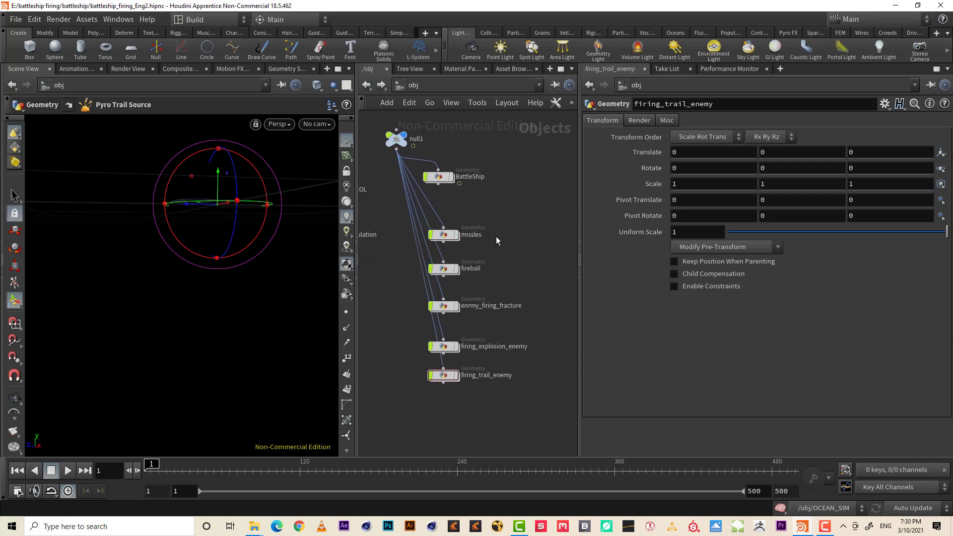
middle_click_drag(515, 270, 572, 290)
left_click(423, 212)
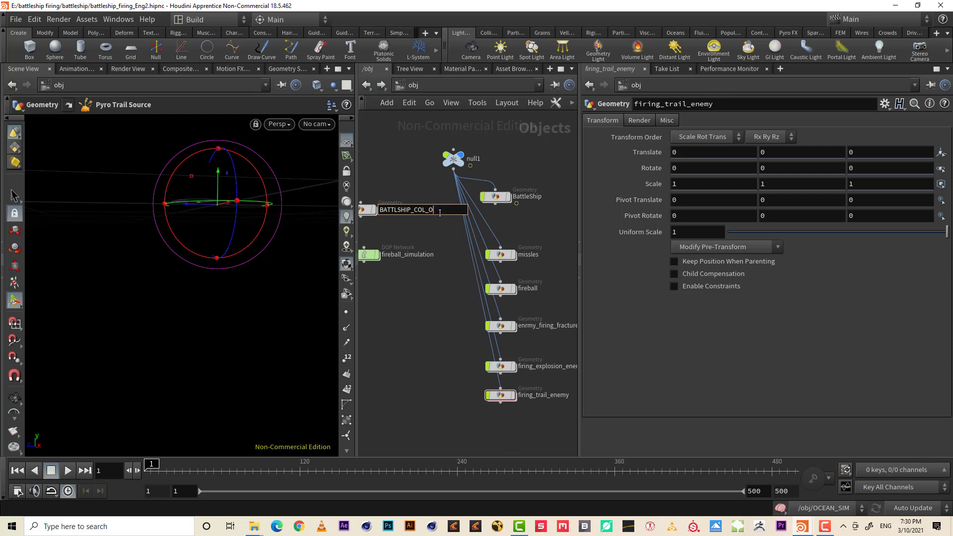
type("_OCEAN")
key("Return")
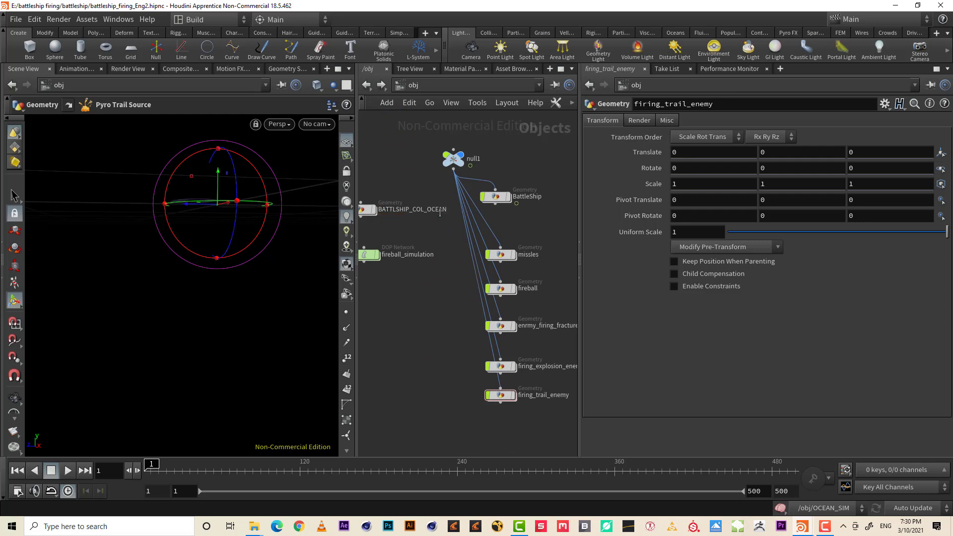
- Choose /obj/OCEAN_SIM as the current simulation and display the Collisions shelf tools
middle_click_drag(528, 232, 404, 178)
left_click(811, 507)
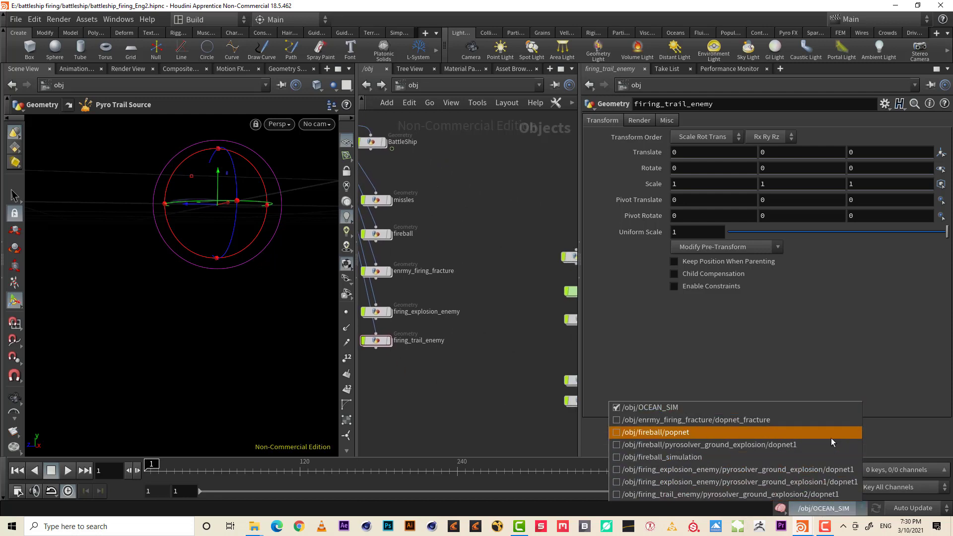
left_click(810, 407)
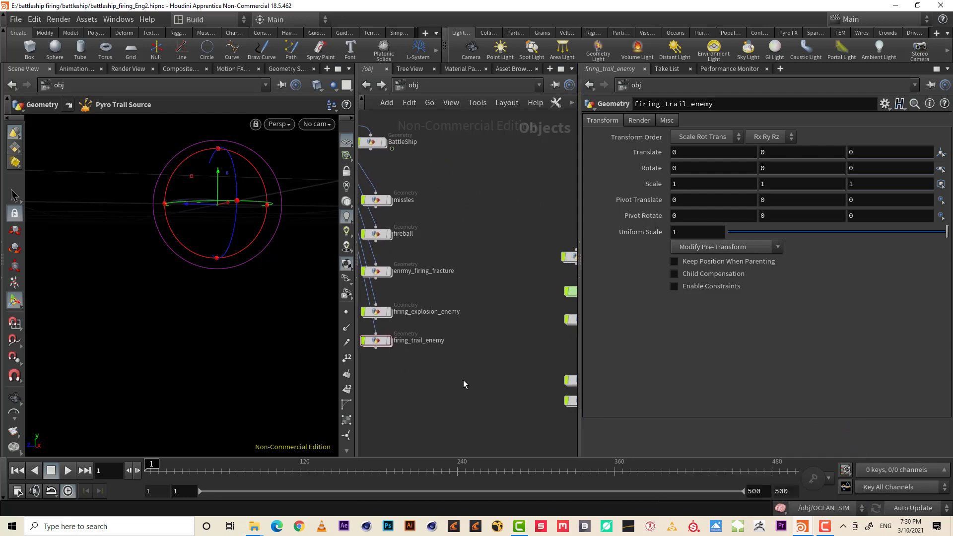
middle_click_drag(464, 381, 501, 407)
scroll(518, 318, "up", 1)
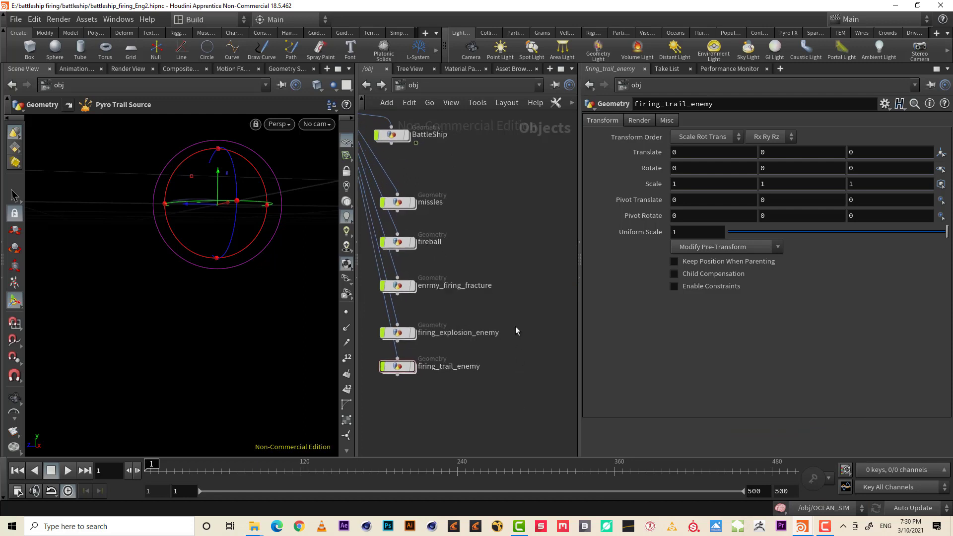
middle_click_drag(518, 318, 532, 325)
left_click(489, 32)
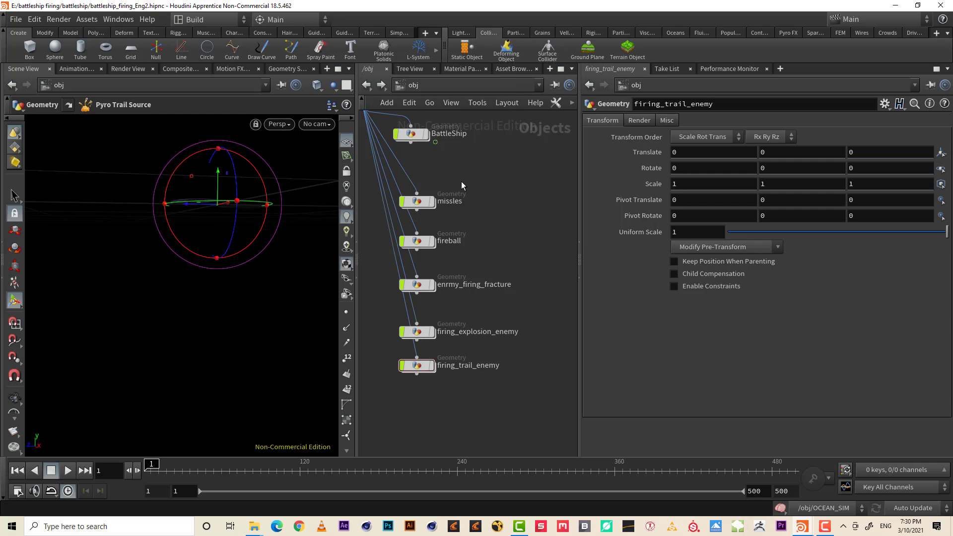
key("h")
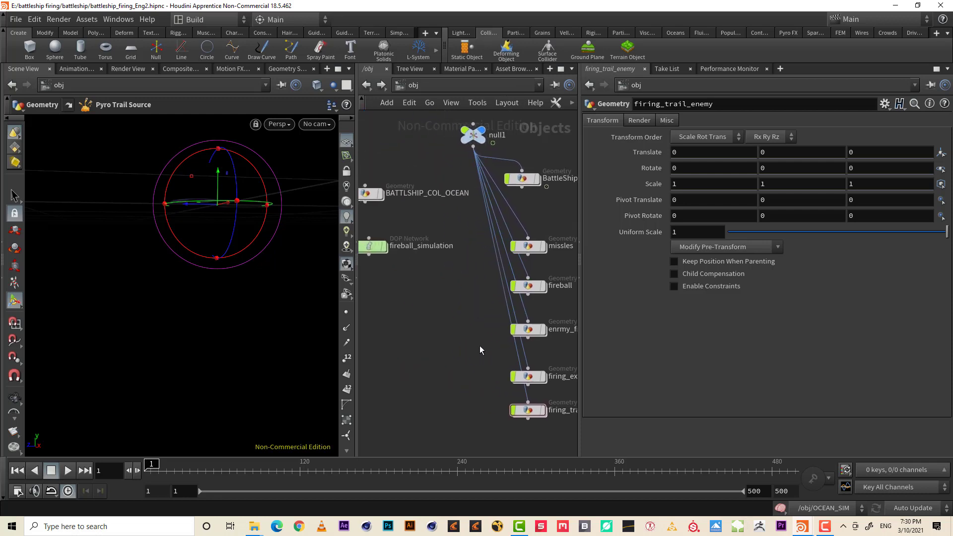
middle_click_drag(480, 346, 502, 344)
middle_click_drag(423, 219, 461, 252)
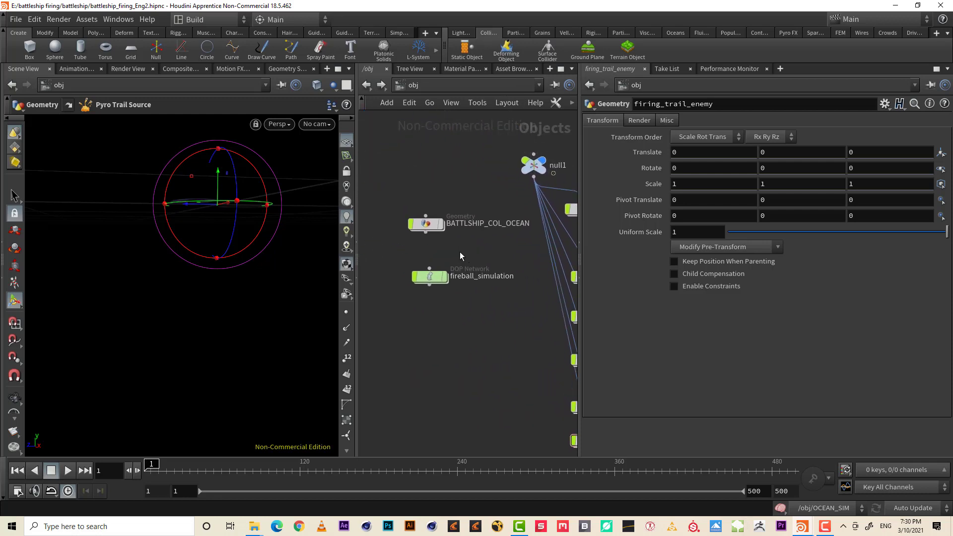
key("Tab")
type("GEO")
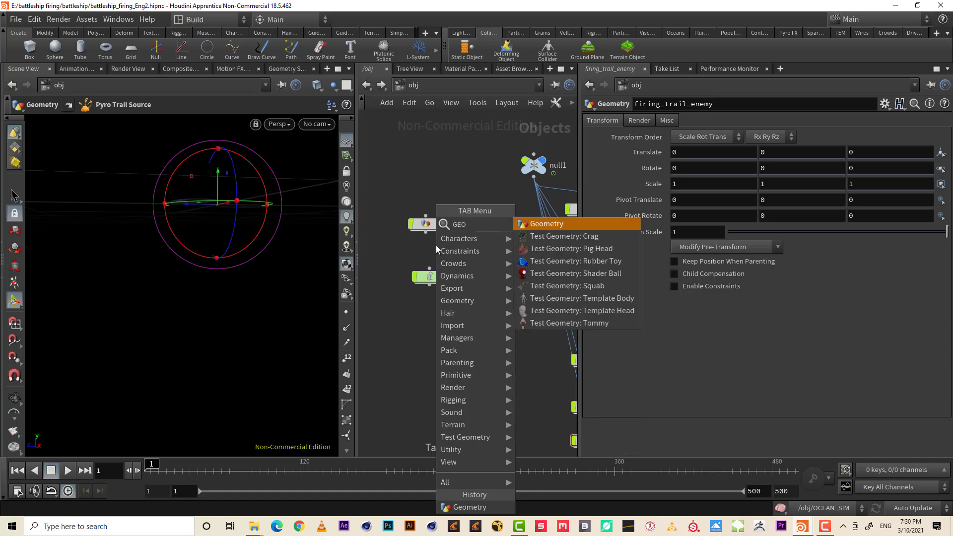
key("Return")
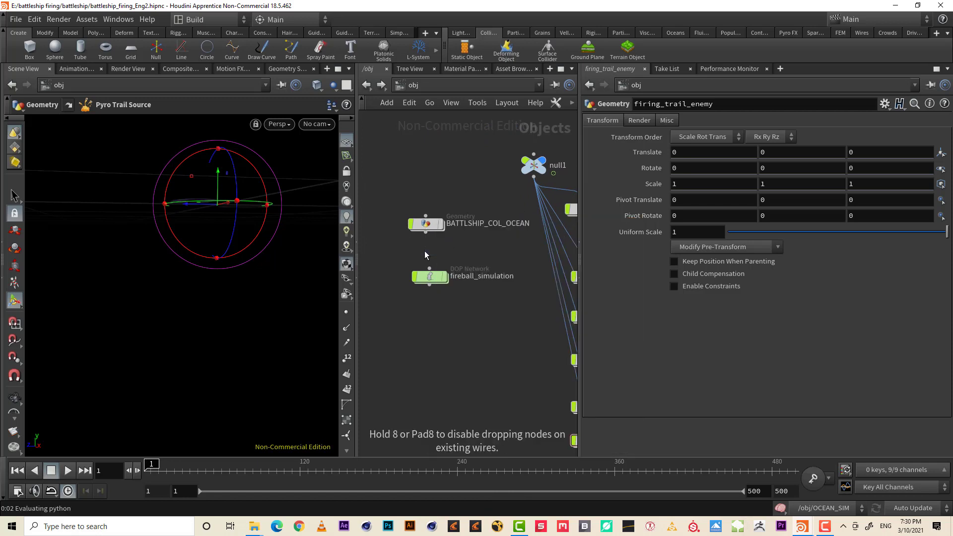
left_click(424, 255)
mouse_move(437, 283)
left_mouse_down()
mouse_move(428, 322)
mouse_move(433, 283)
left_mouse_up()
mouse_move(418, 251)
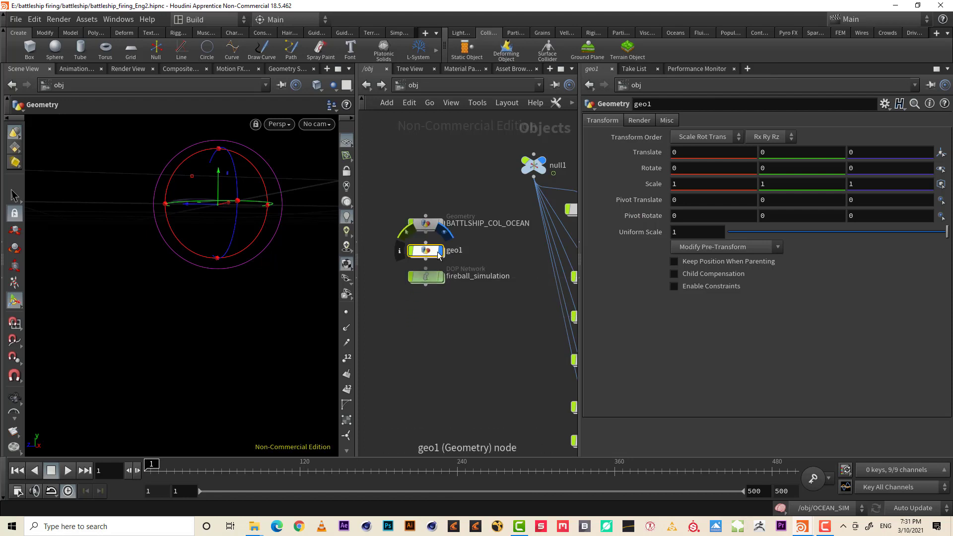
double_click(456, 253)
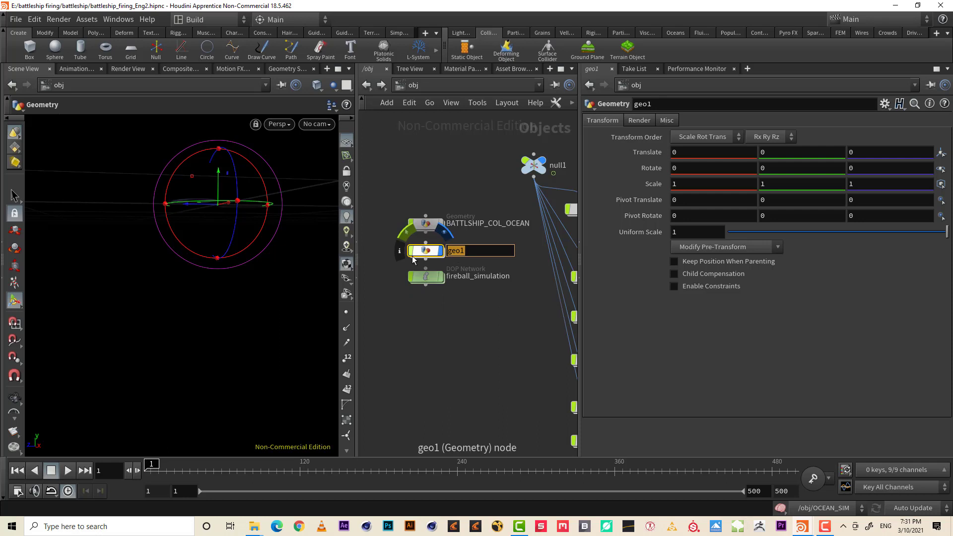
left_click(393, 285)
left_click_drag(419, 258, 425, 254)
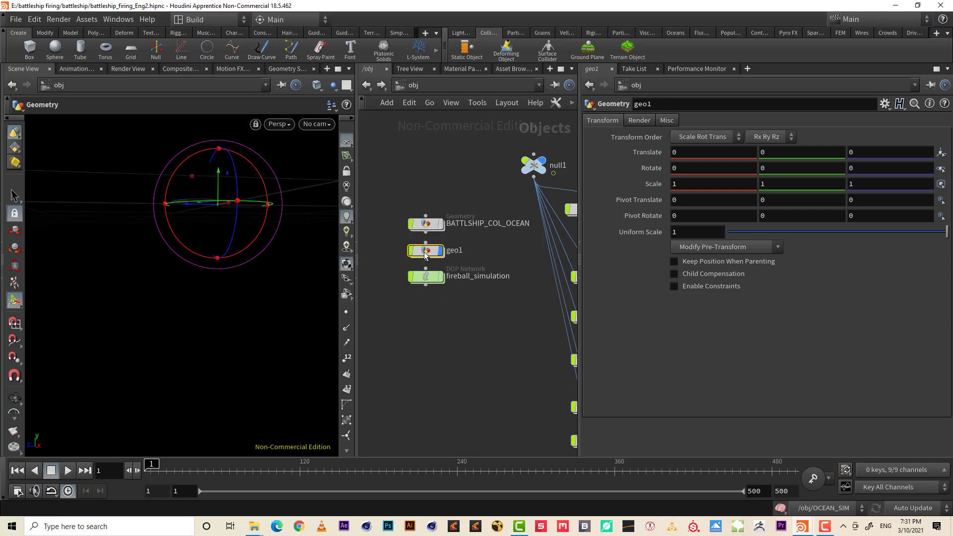
key("Delete")
- Check the network inside enrmy_firing_fracture and scrub the object-level timeline to about frame 120 looking for its fragments
middle_click_drag(481, 320, 384, 277)
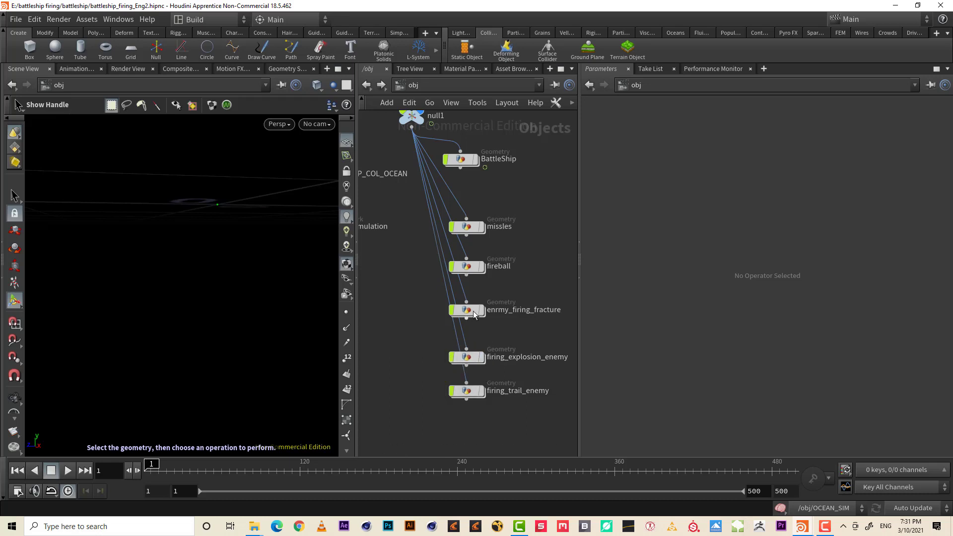
double_click(466, 311)
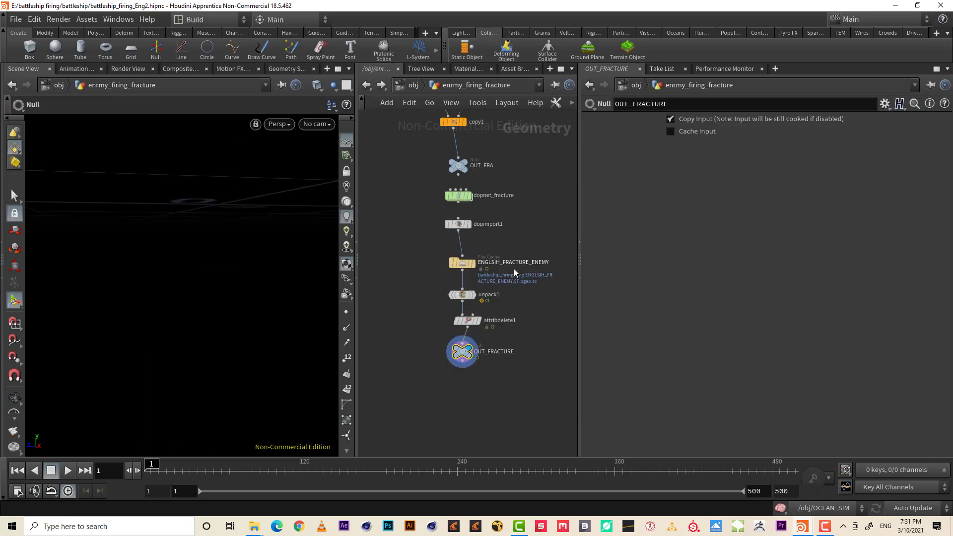
left_click(411, 87)
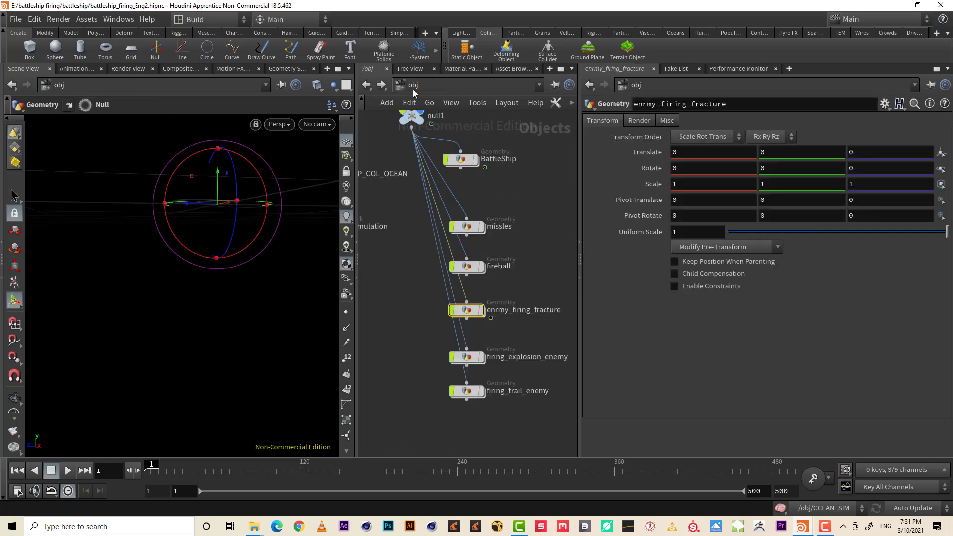
left_click_drag(245, 471, 300, 470)
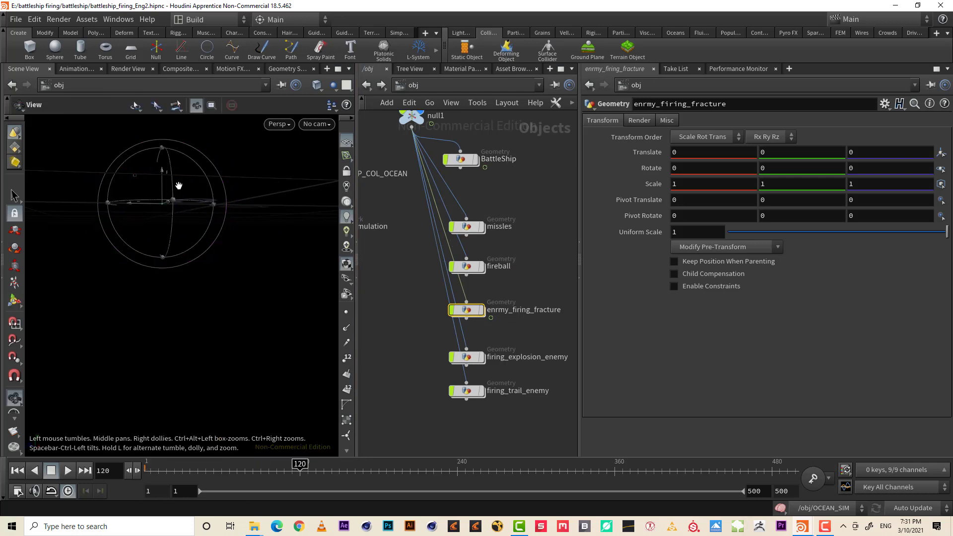
left_click_drag(178, 185, 195, 268, "alt")
left_click_drag(299, 470, 243, 469)
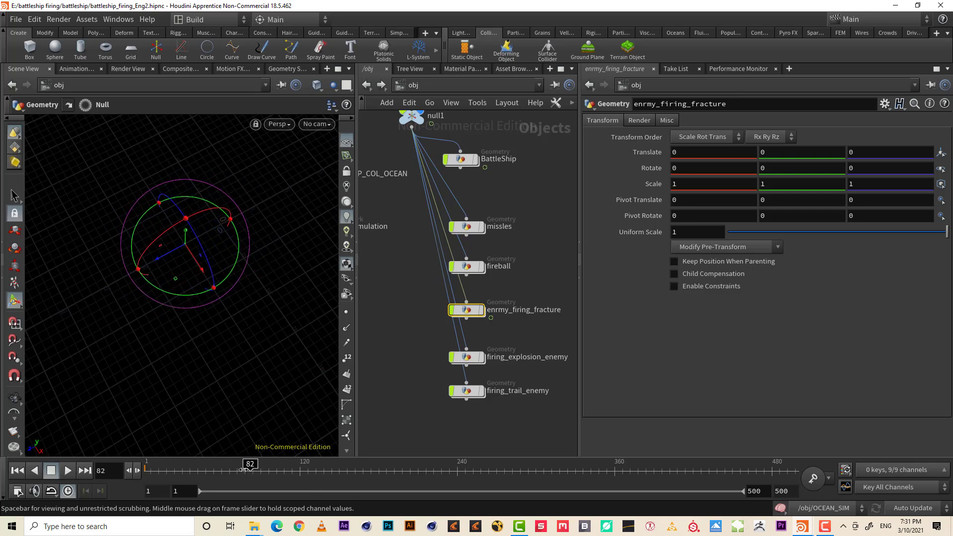
- Turn on display of enrmy_firing_fracture, check it at frame 121, return to frame 1 and make it a deforming collision object
left_click(481, 310)
left_click_drag(251, 471, 301, 469)
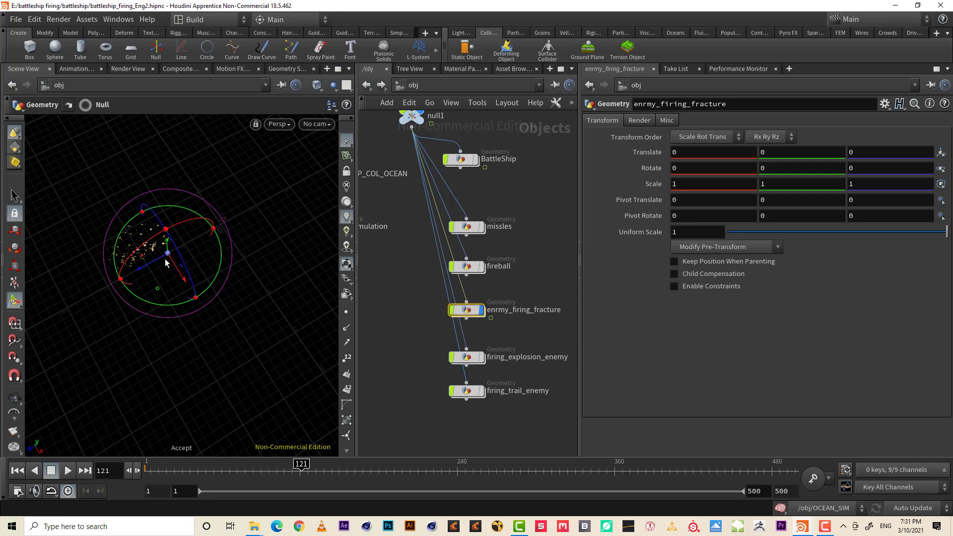
left_click(17, 470)
- Examine the collision nodes below OUT_FRACTURE inside enrmy_firing_fracture and return to the object level
double_click(466, 310)
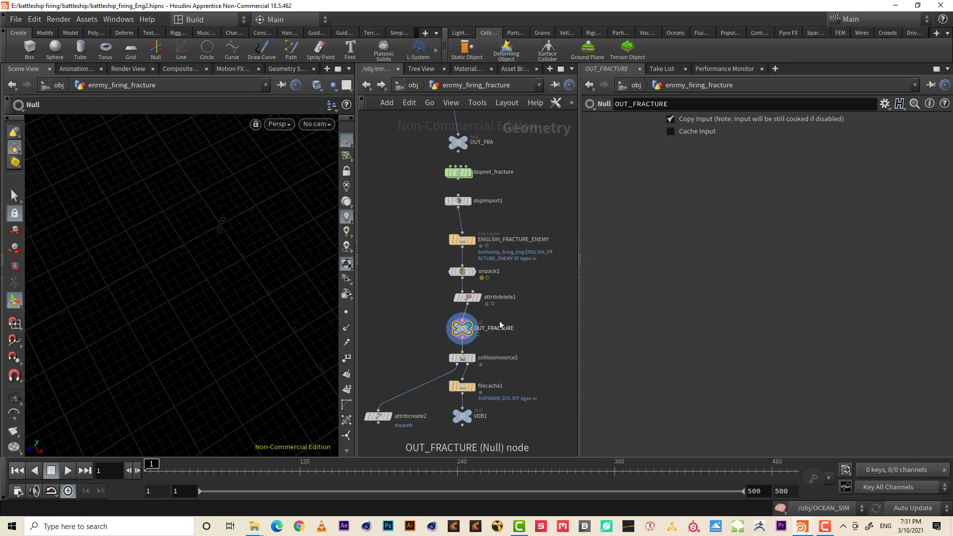
scroll(516, 333, "up", 3)
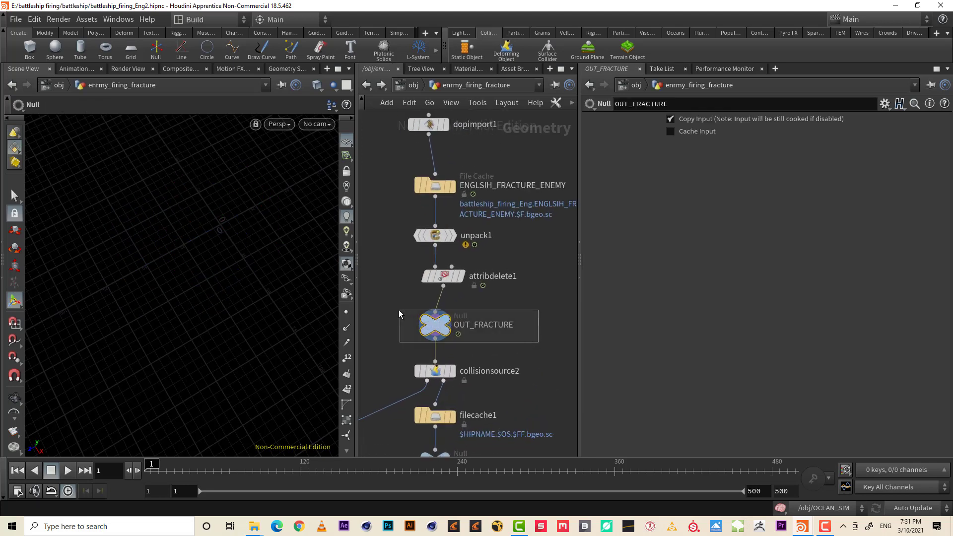
mouse_move(440, 329)
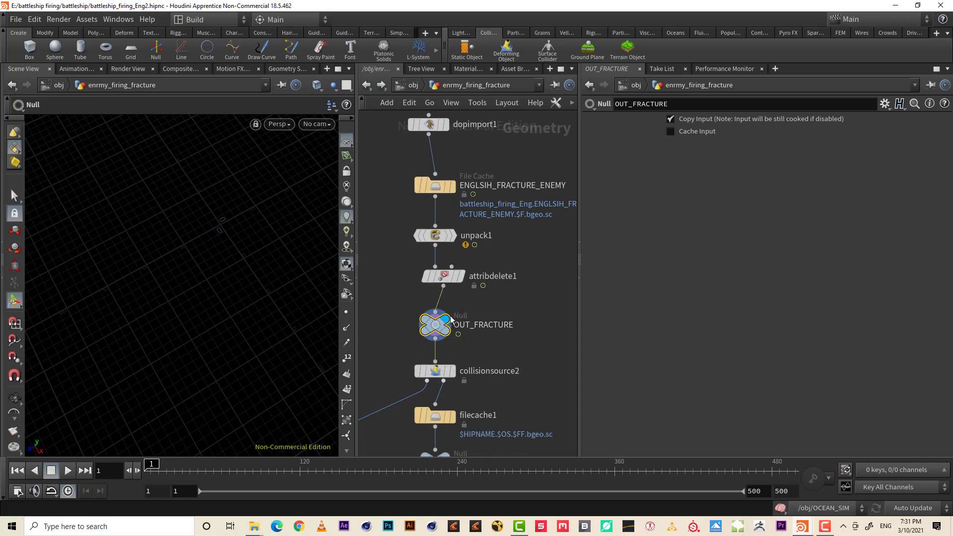
left_click(414, 86)
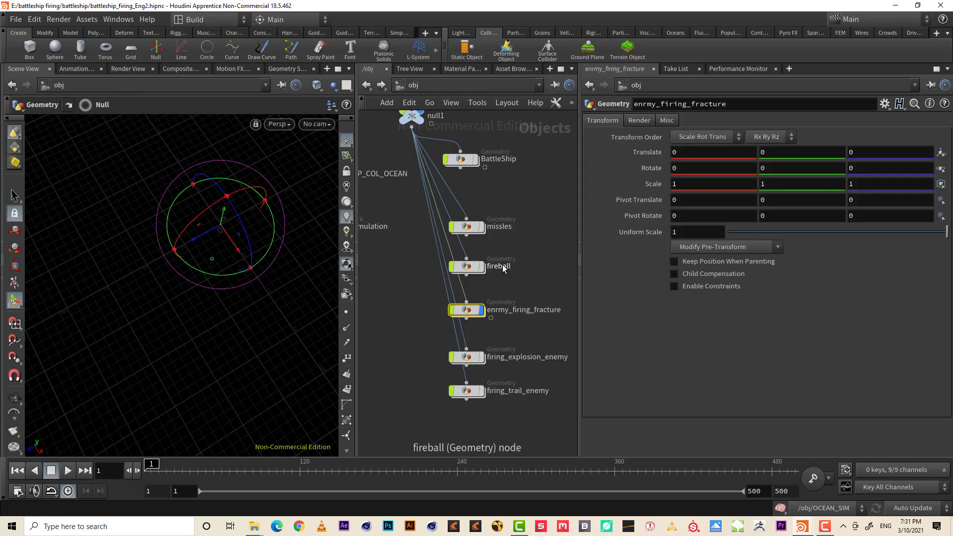
- Open the OCEAN_SIM dynamics network
key("h")
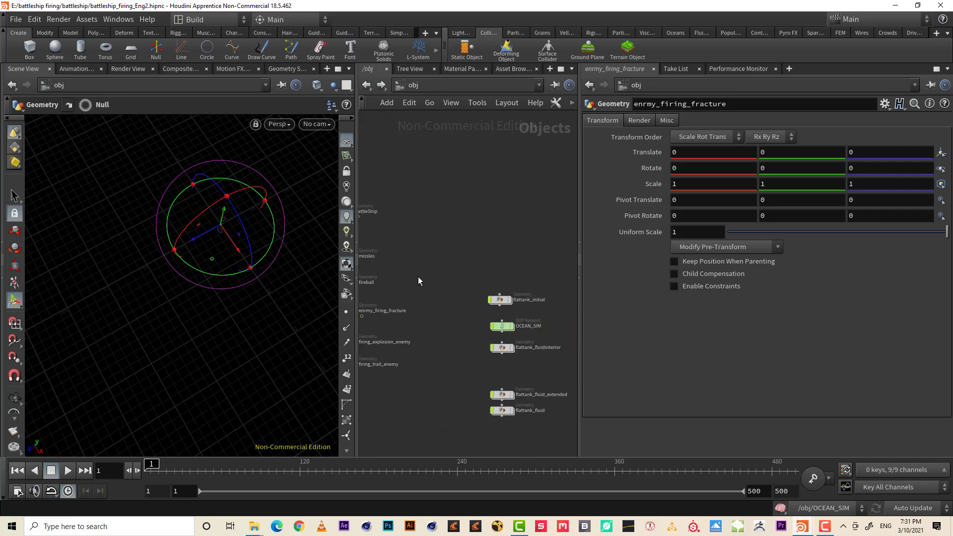
double_click(502, 326)
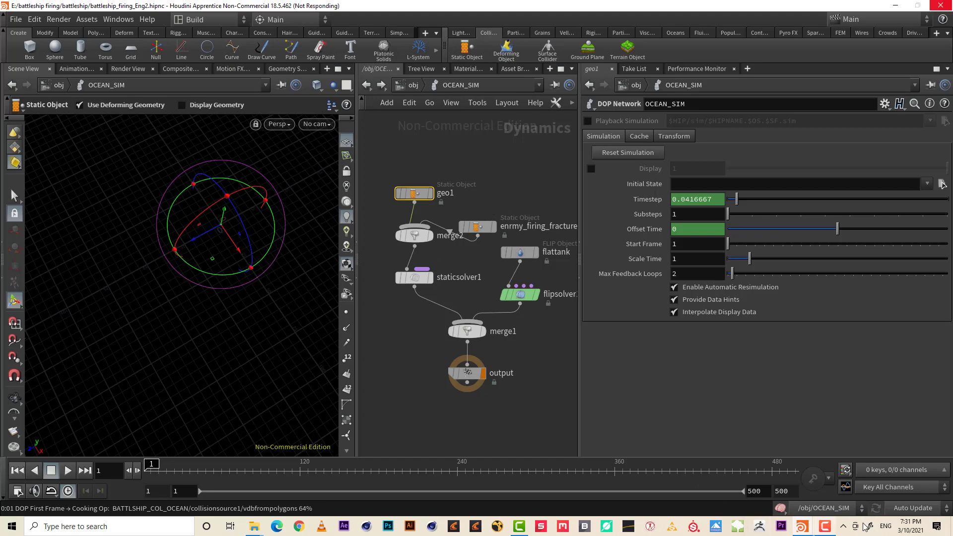
left_click(825, 527)
left_click(906, 468)
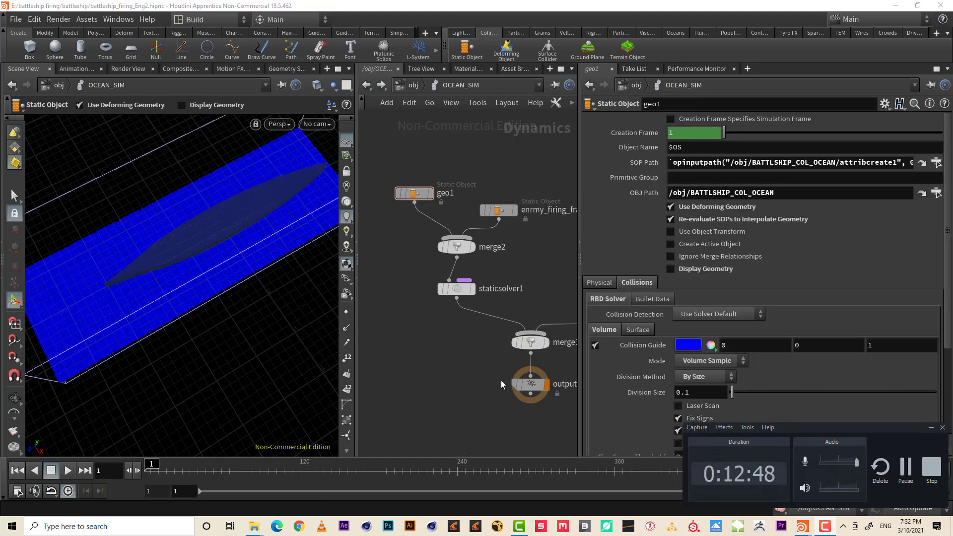
left_click(930, 427)
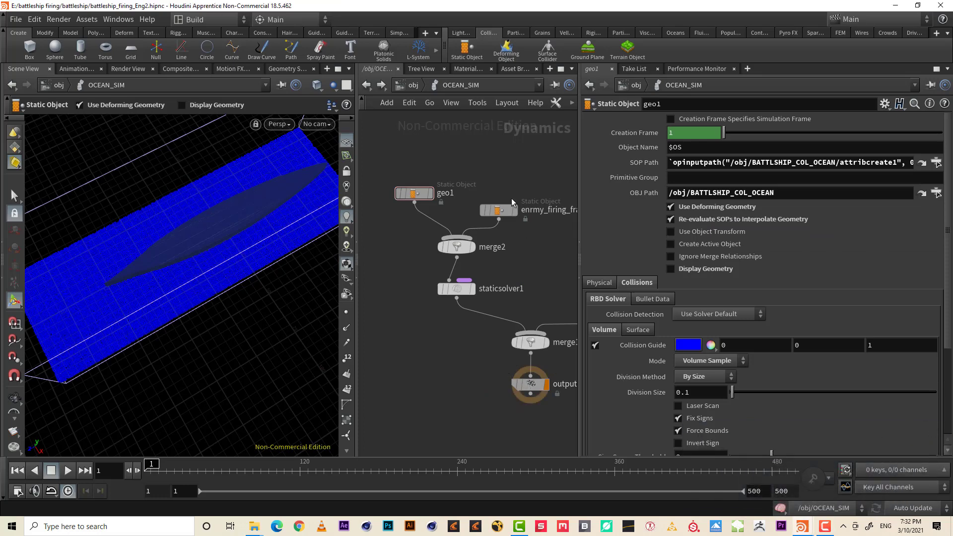
- Display only the enrmy_firing_fracture static object, show its volume collision settings and go to frame 108 to inspect the fragments
left_click(498, 210)
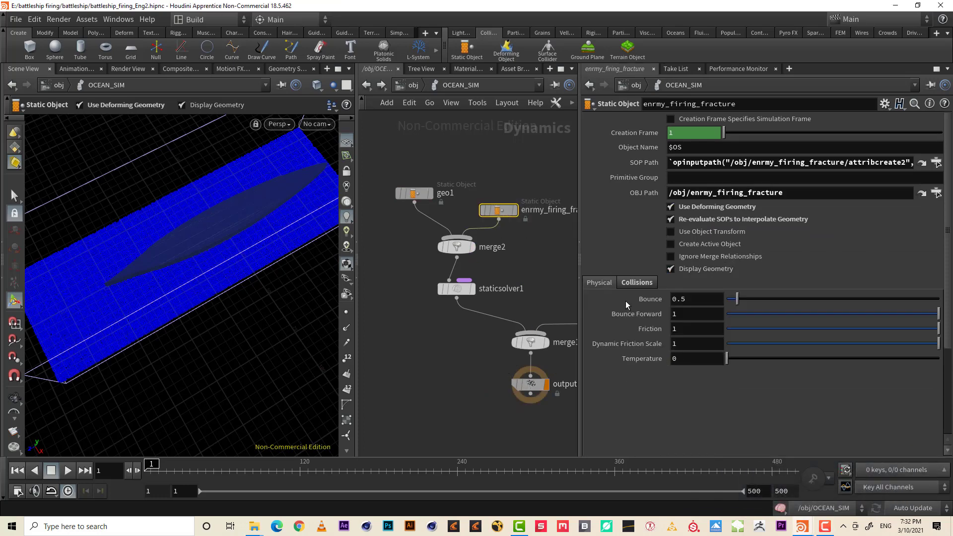
left_click(637, 283)
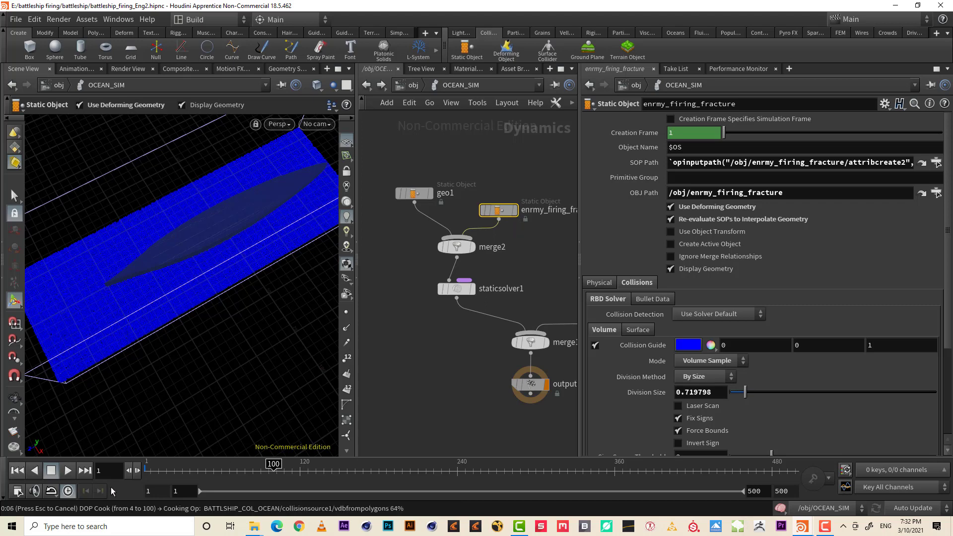
key("Escape")
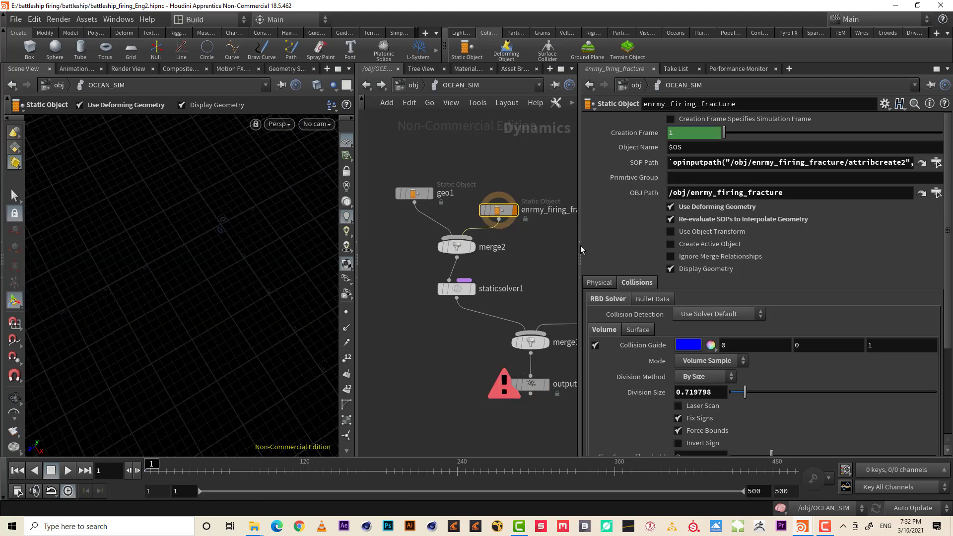
left_click(251, 472)
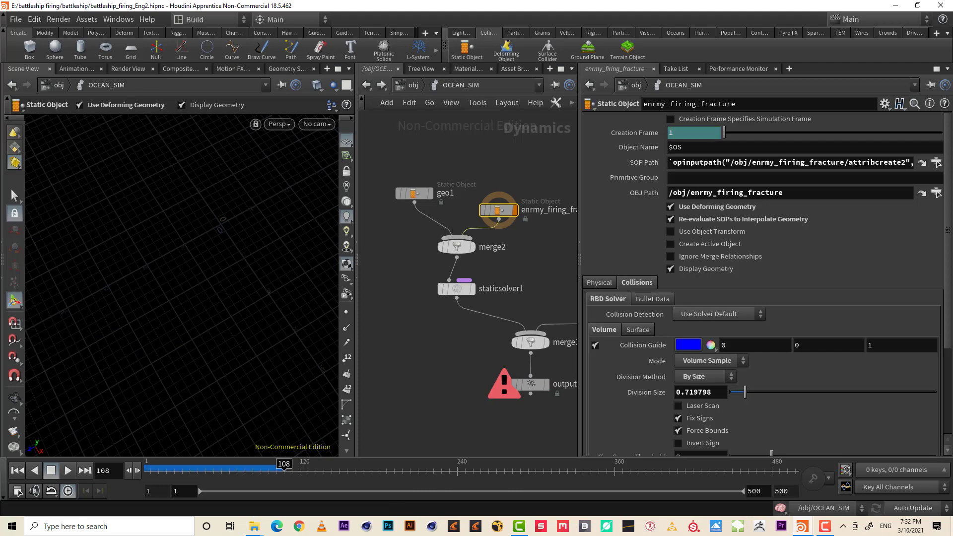
right_click_drag(140, 233, 308, 206, "alt")
left_click_drag(205, 333, 223, 283, "alt")
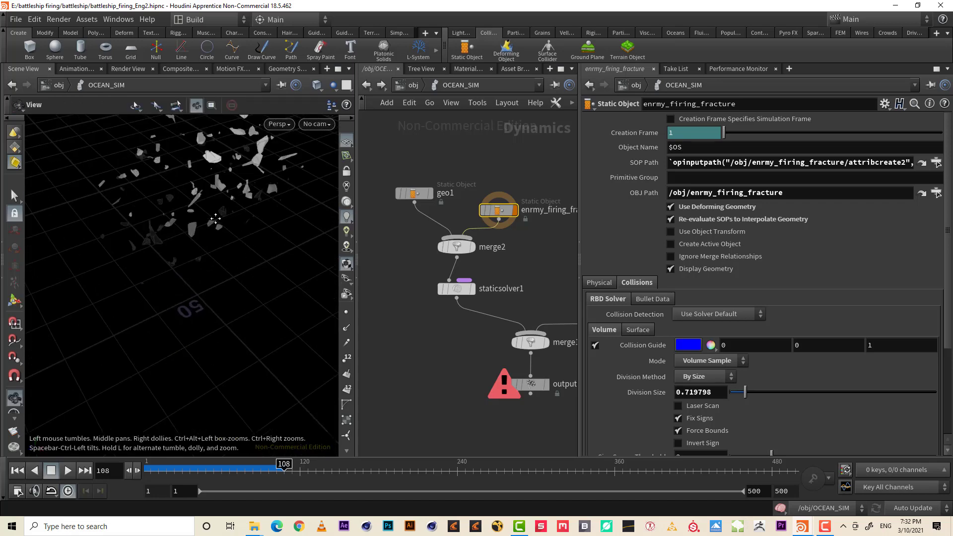
middle_click_drag(211, 152, 219, 277, "alt")
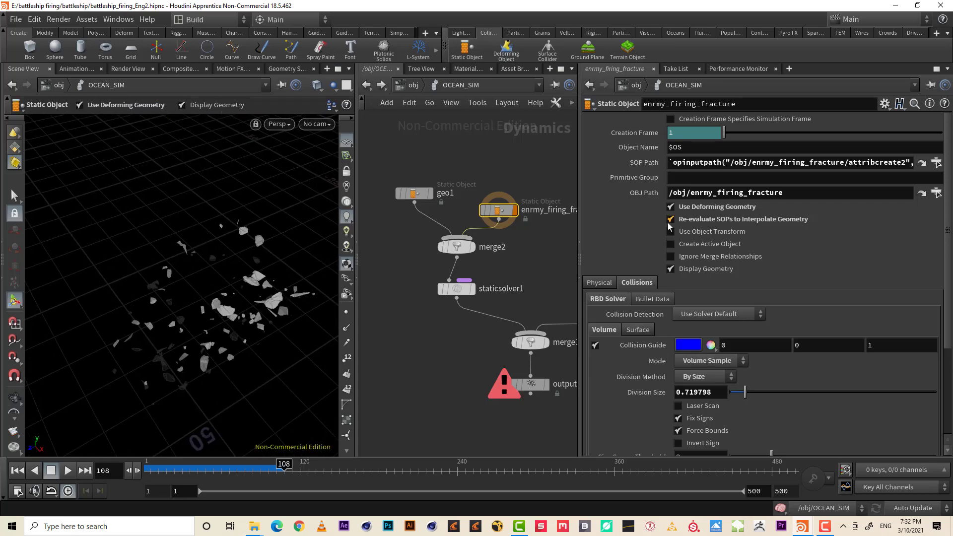
- Turn off Display Geometry for the enrmy_firing_fracture static object and set its collision volume's Division Size to 0.1
left_click(677, 272)
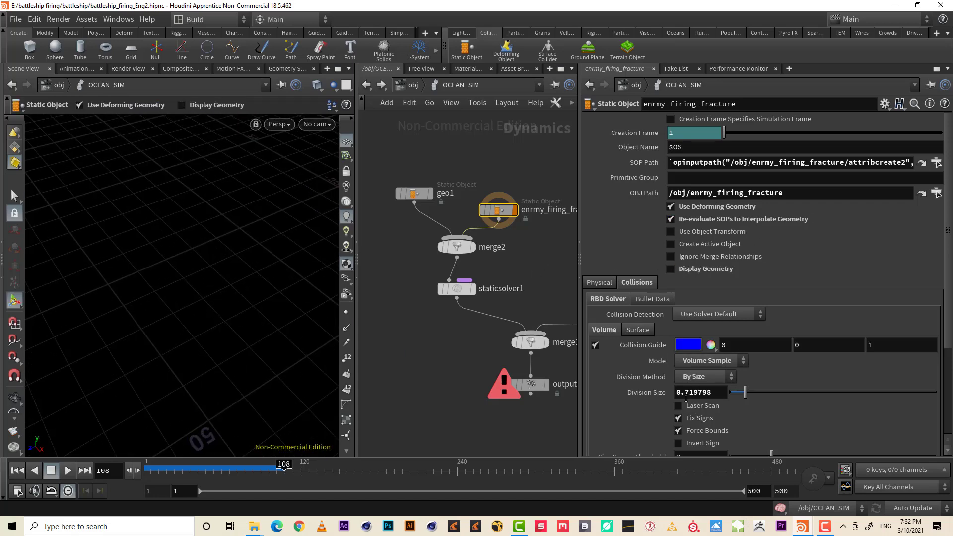
left_click(687, 398)
type("0.1")
key("Return")
right_click_drag(252, 356, 289, 320, "alt")
left_click_drag(225, 286, 293, 321)
key("Return")
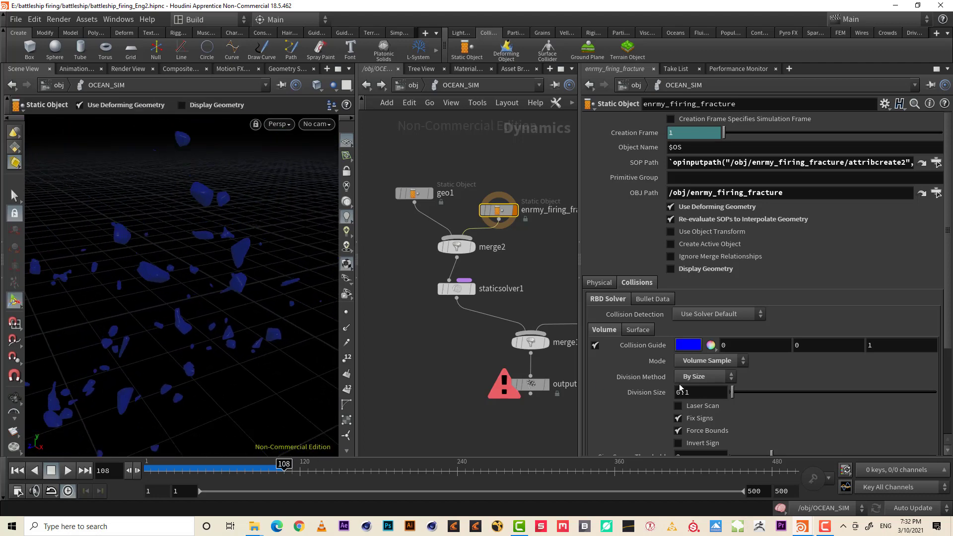
- Try Division Size values of 0.5 and 0.05 for the collision volume and inspect the resulting collision guide
double_click(685, 392)
type("5")
key("Return")
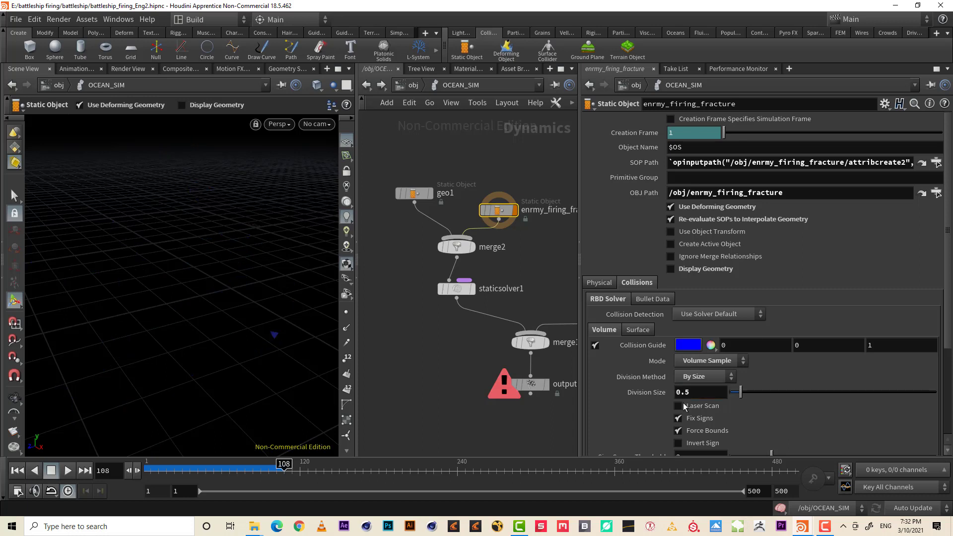
left_click_drag(692, 394, 716, 393)
type("05")
key("Return")
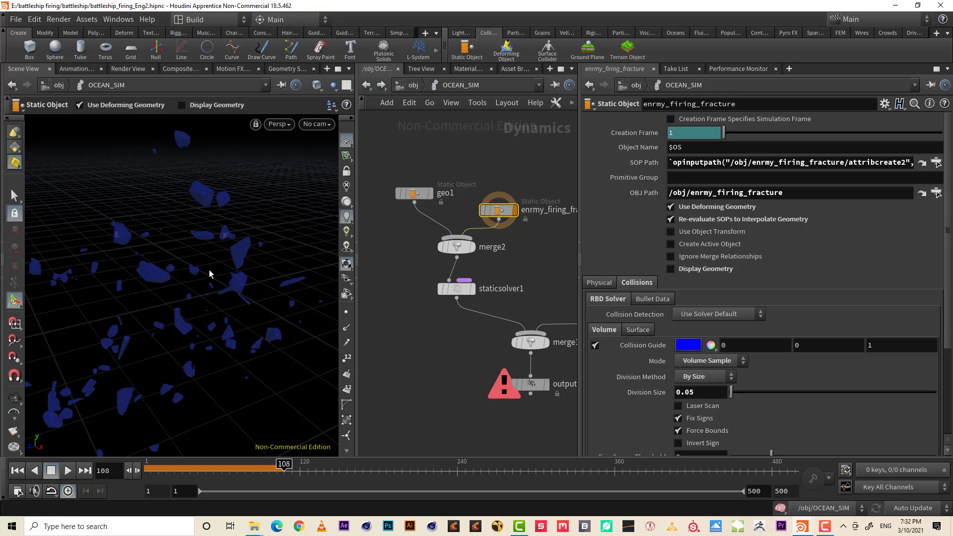
key("Escape")
mouse_move(212, 275)
right_mouse_down()
mouse_move(266, 245)
mouse_move(281, 204)
mouse_move(235, 263)
mouse_move(187, 274)
mouse_move(215, 274)
mouse_move(198, 277)
right_mouse_up()
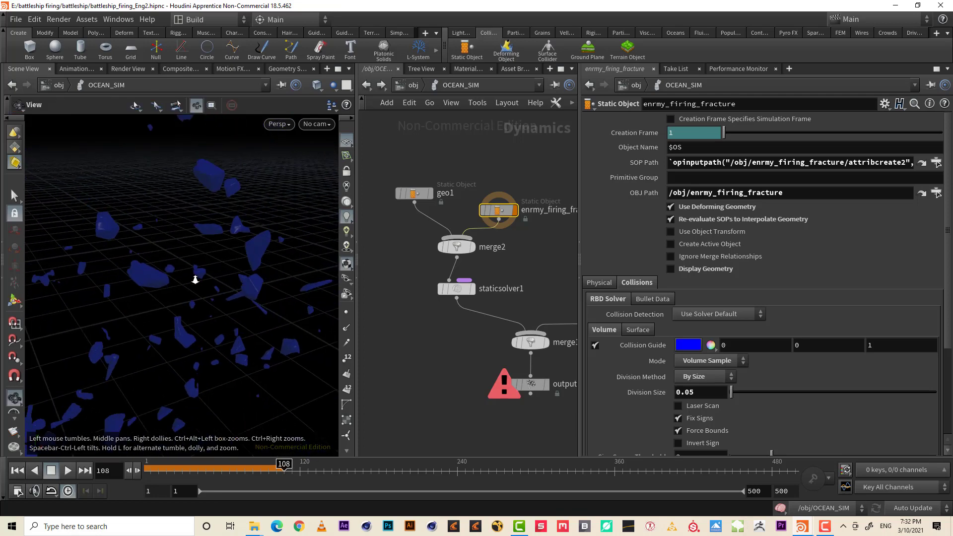
key("Return")
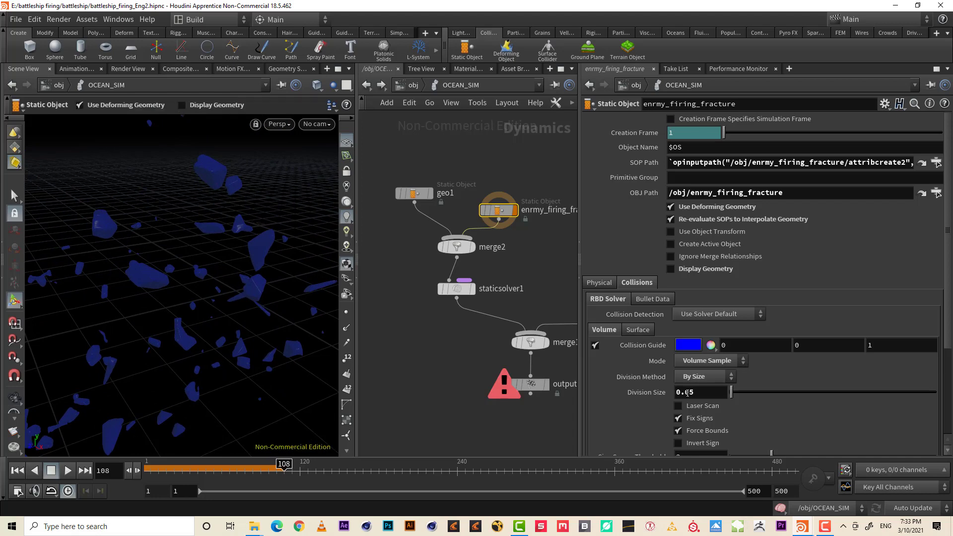
- Set the Division Size of the enrmy_firing_fracture collision volume back to 0.1 and view the whole debris field
left_click_drag(685, 392, 730, 393)
type("1")
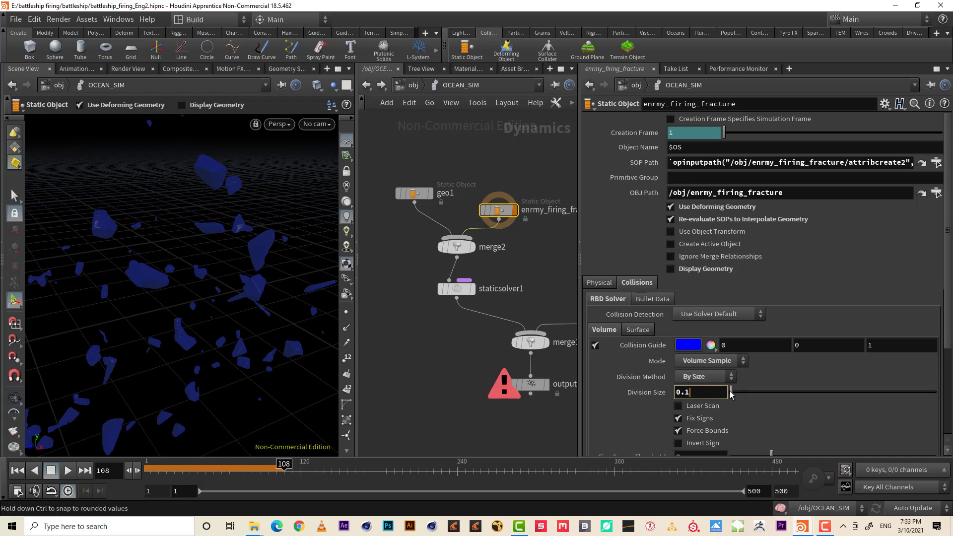
key("Return")
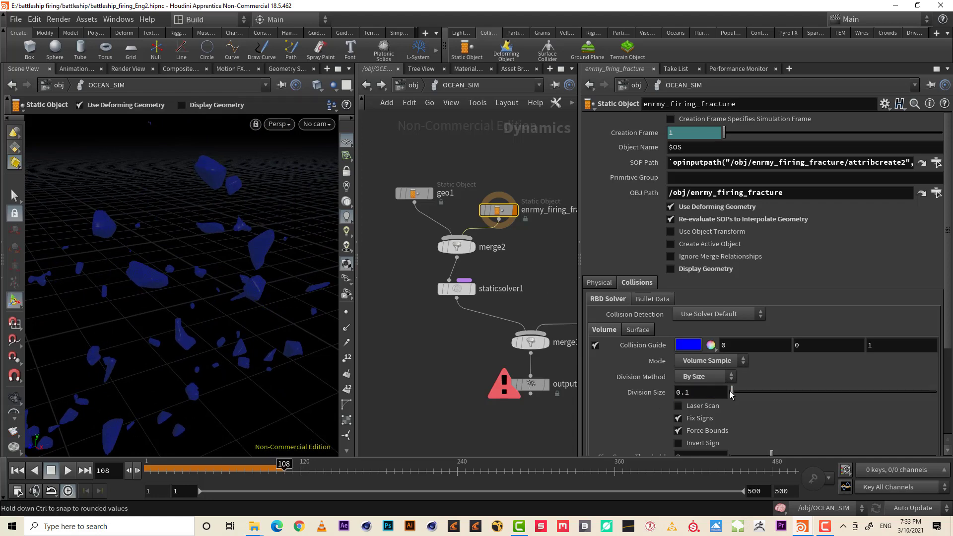
right_click_drag(194, 342, 117, 334, "alt")
left_click_drag(117, 334, 238, 347, "alt")
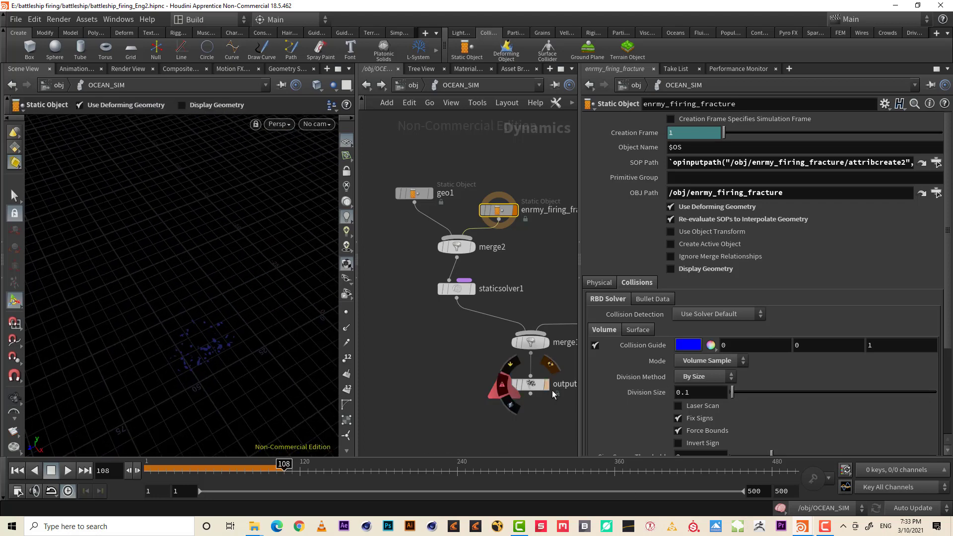
- Return to frame 1, display the output node of the simulation and select the geo1 static object to view the hull in the fluid
left_click(18, 473)
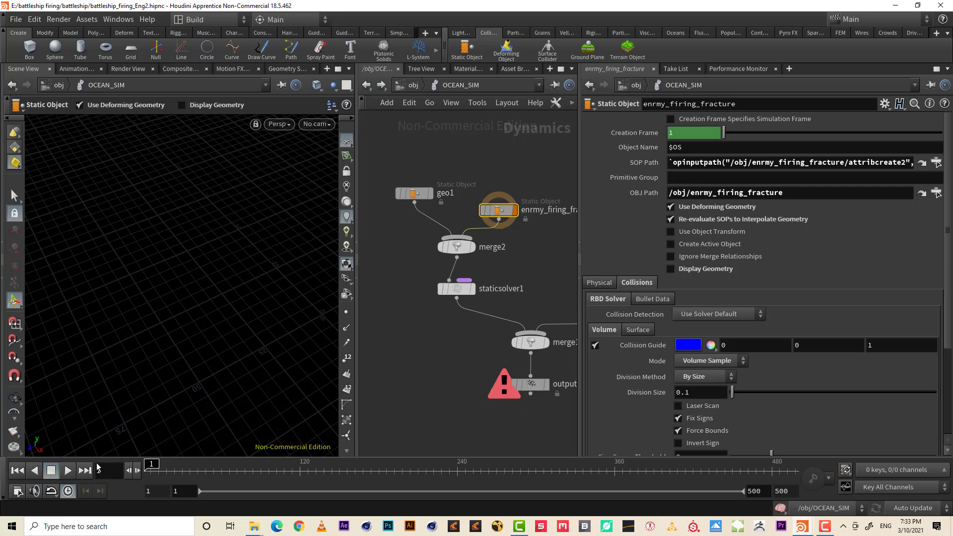
left_click(546, 385)
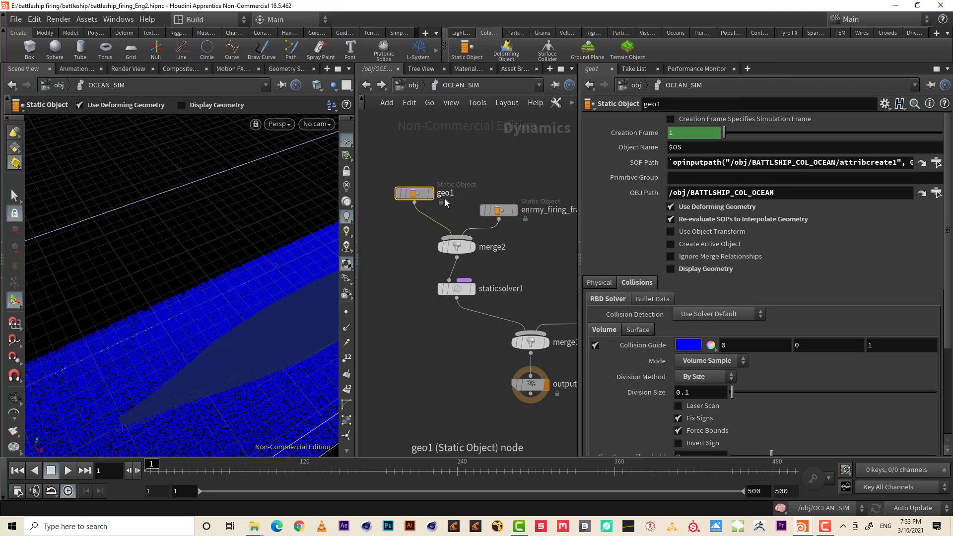
key("Escape")
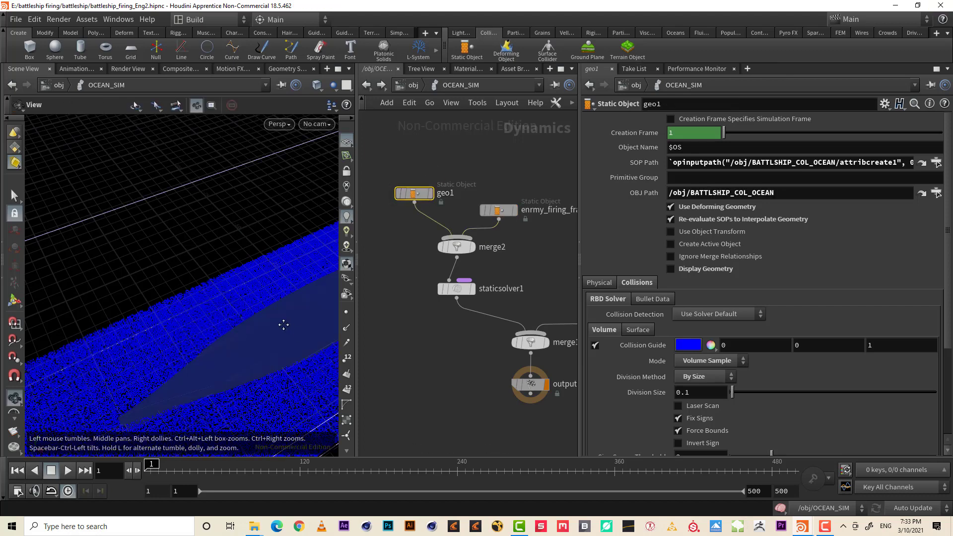
left_click_drag(283, 323, 144, 298)
- Display only the geo1 static object and examine its collision guide along the hull's underside and propeller area
left_click(430, 194)
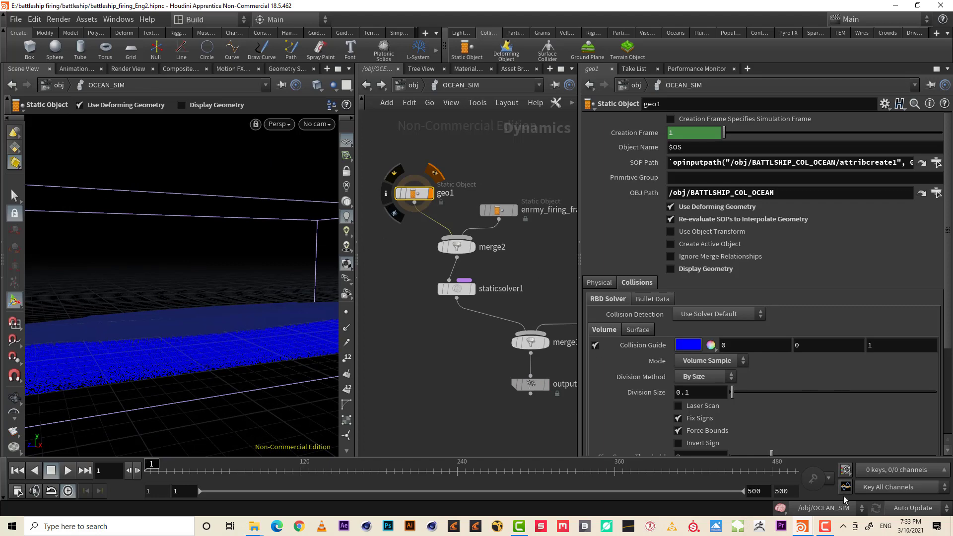
left_click(826, 525)
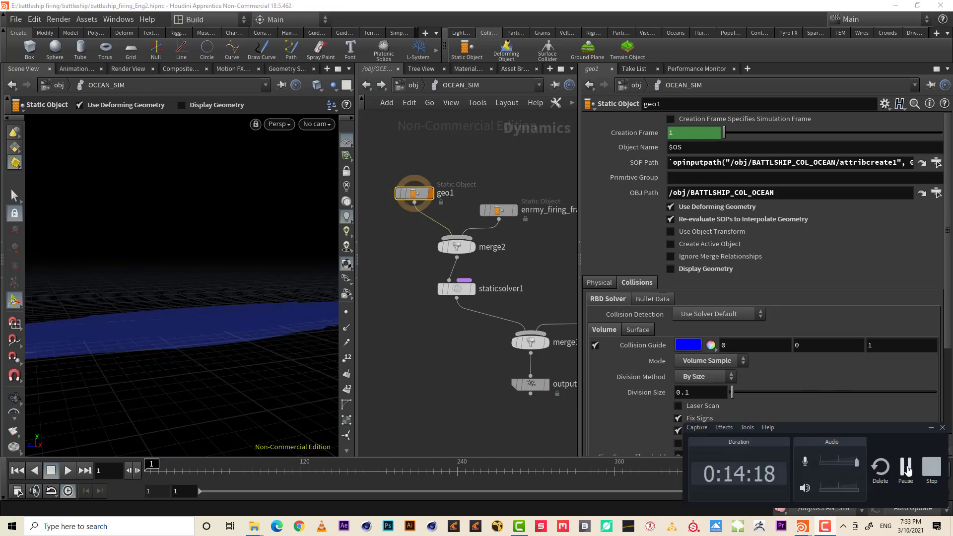
left_click(932, 428)
left_click_drag(181, 325, 61, 301, "alt")
middle_click_drag(61, 302, 33, 303, "alt")
middle_click_drag(208, 332, 145, 336, "alt")
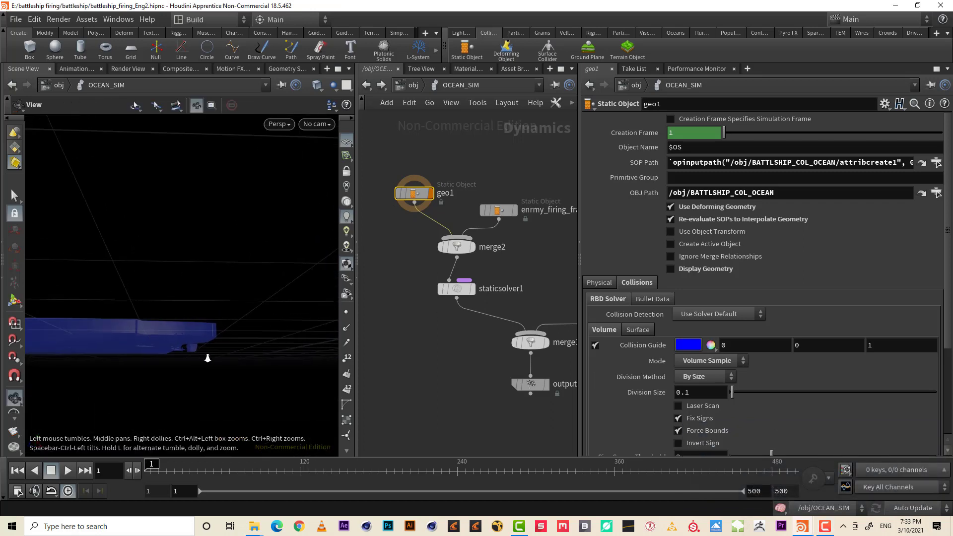
right_click_drag(206, 358, 606, 370, "alt")
left_click_drag(164, 283, 82, 318)
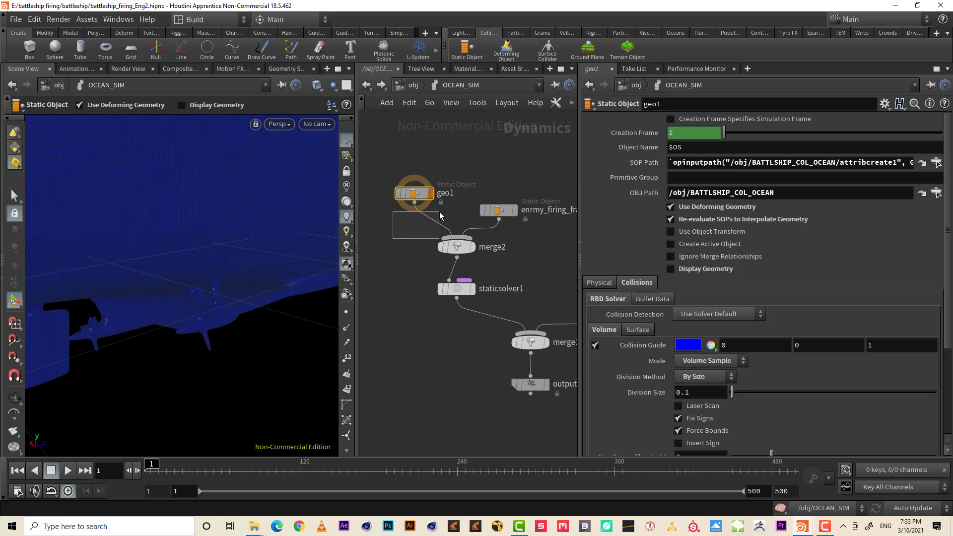
left_click_drag(131, 317, 202, 247)
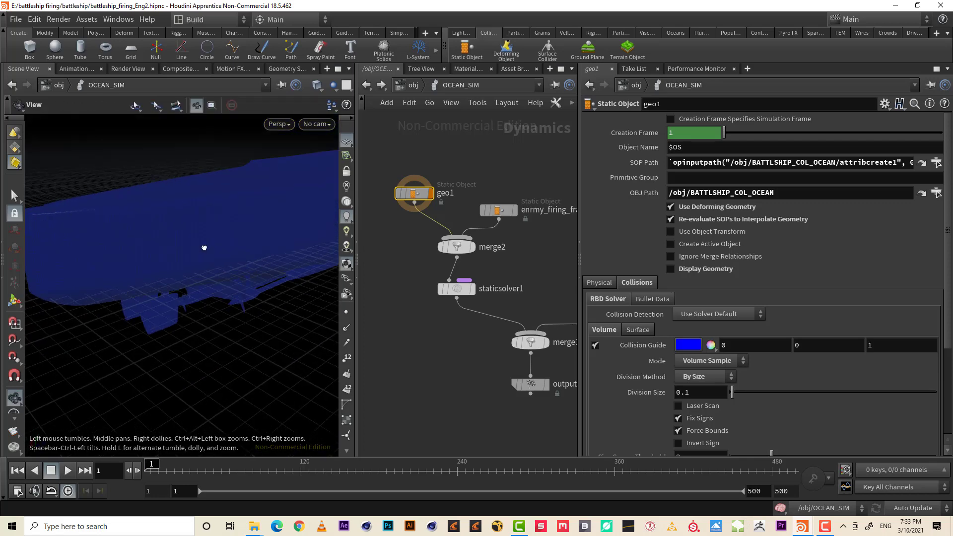
key("Return")
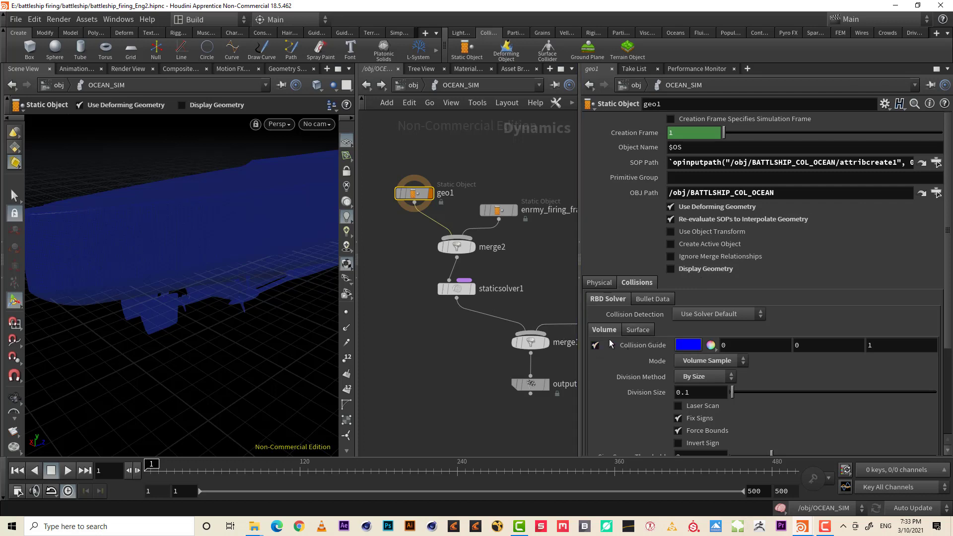
- Turn off the volume Collision Guide of geo1, check its hull with Display Geometry on, and switch Display Geometry back off
left_click(594, 345)
left_click(670, 269)
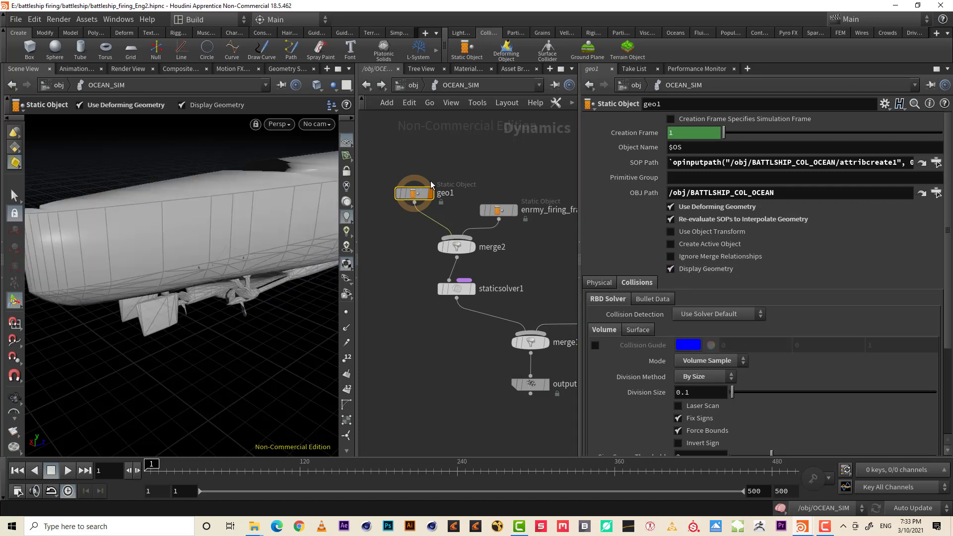
left_click(498, 210)
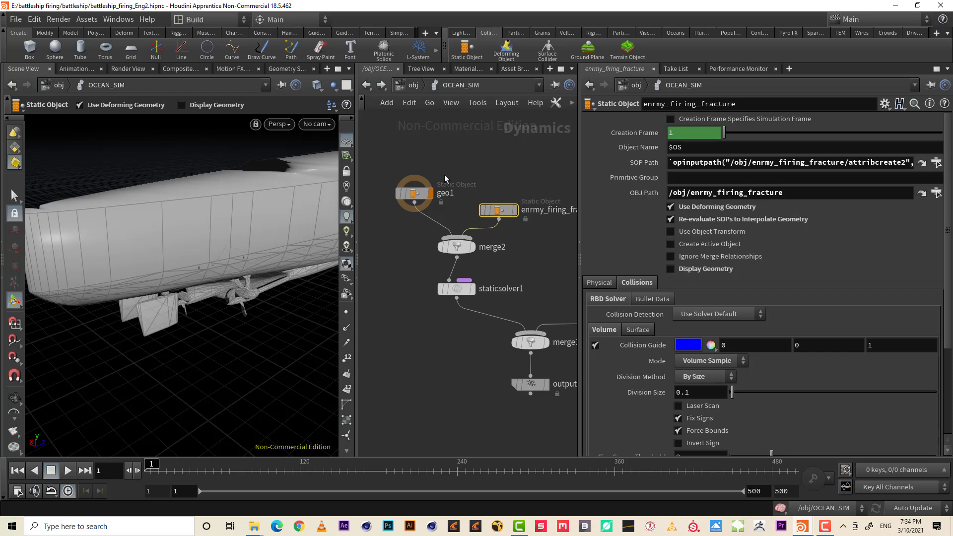
left_click(414, 193)
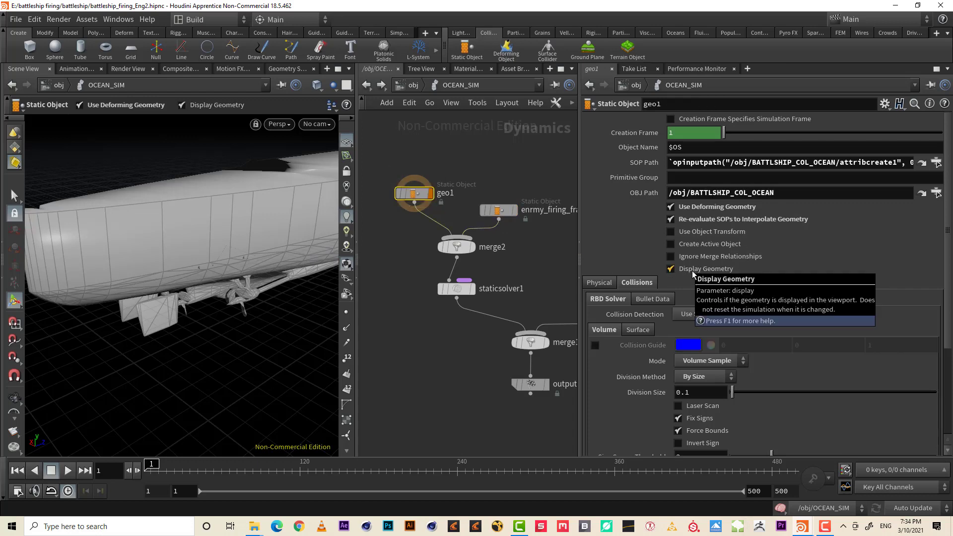
left_click(670, 268)
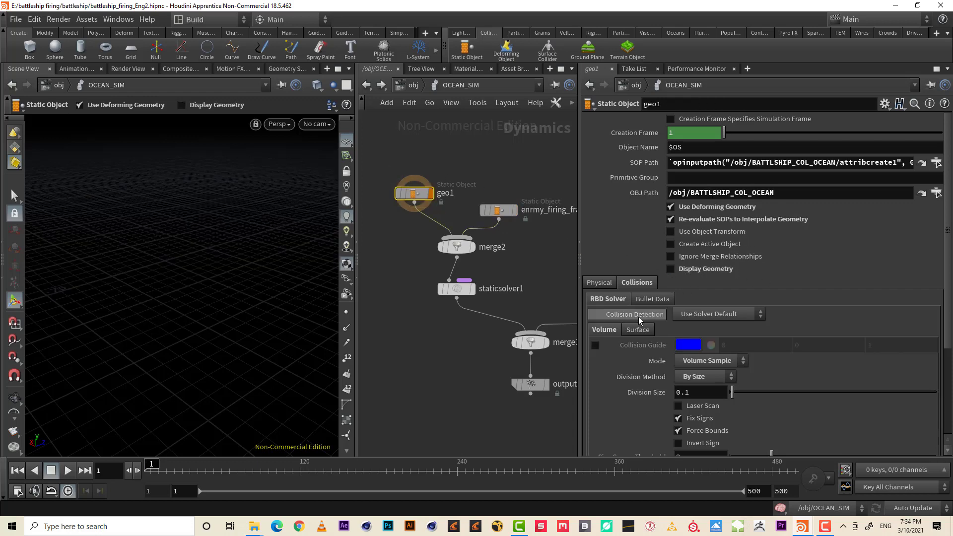
- Display the output node and inspect the gap the hull collision leaves in the flat-tank particles
left_click(546, 383)
left_click_drag(195, 257, 237, 334)
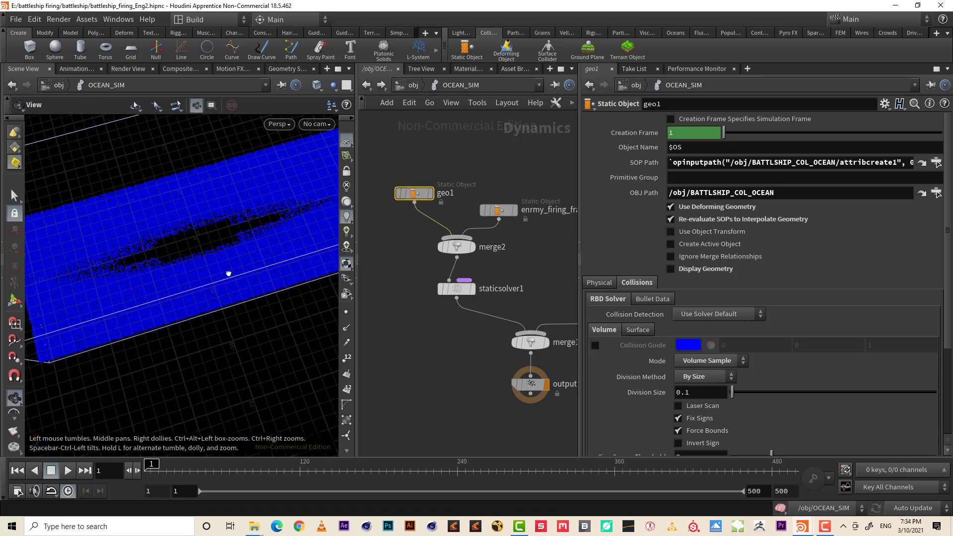
left_click_drag(228, 273, 247, 255)
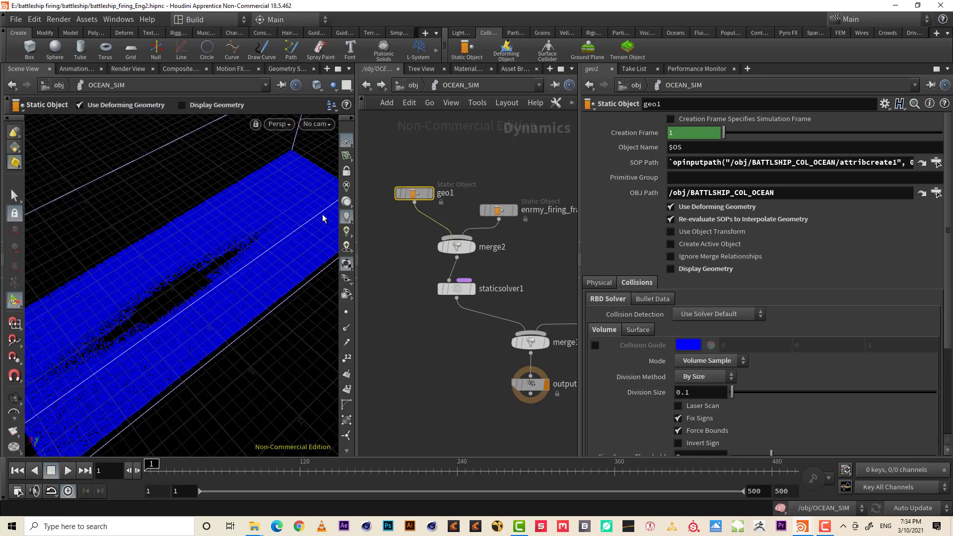
right_click_drag(205, 281, 165, 328, "alt")
left_click_drag(166, 327, 206, 348, "alt")
right_click_drag(225, 335, 234, 341, "alt")
left_click_drag(234, 340, 365, 321, "alt")
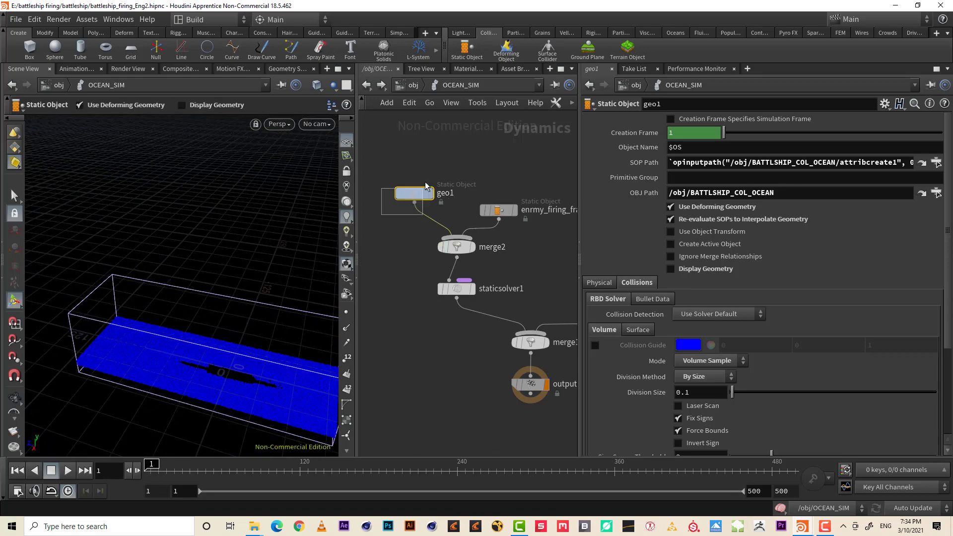
- Turn on Display Geometry for geo1 and view the battleship hull's placement in the fluid tank from several angles
left_click(704, 270)
left_click_drag(168, 373, 138, 335, "alt")
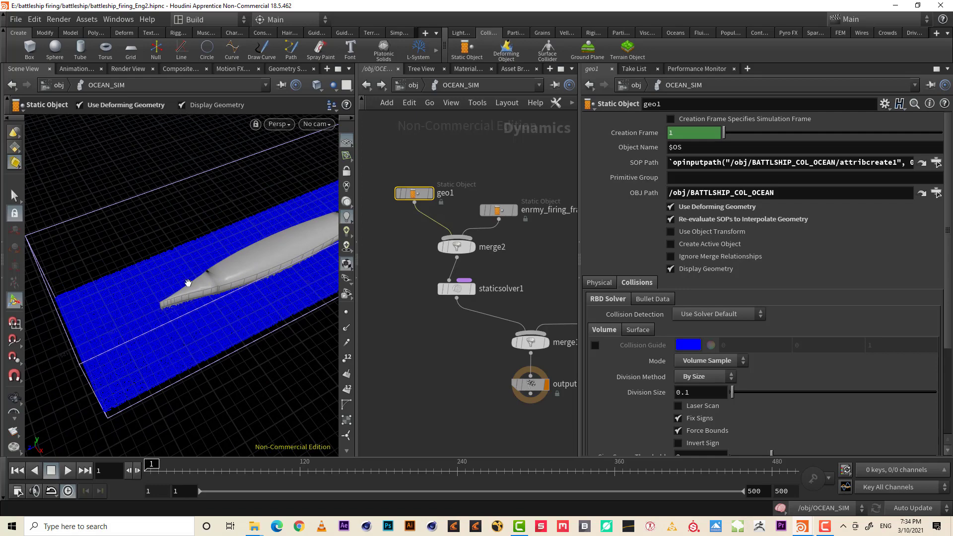
left_click_drag(188, 283, 129, 331, "alt")
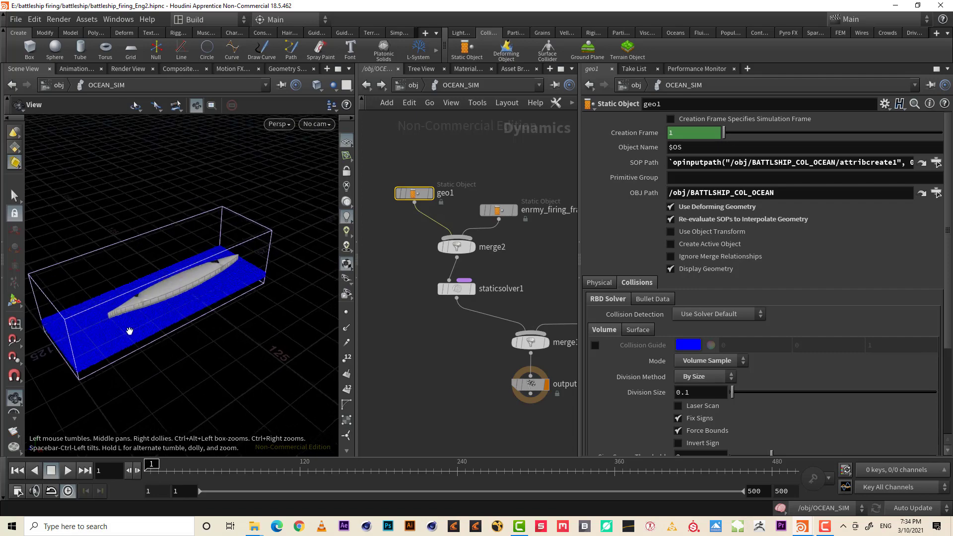
right_click_drag(172, 283, 251, 254, "alt")
left_click_drag(251, 255, 225, 240, "alt")
right_click_drag(225, 240, 198, 268, "alt")
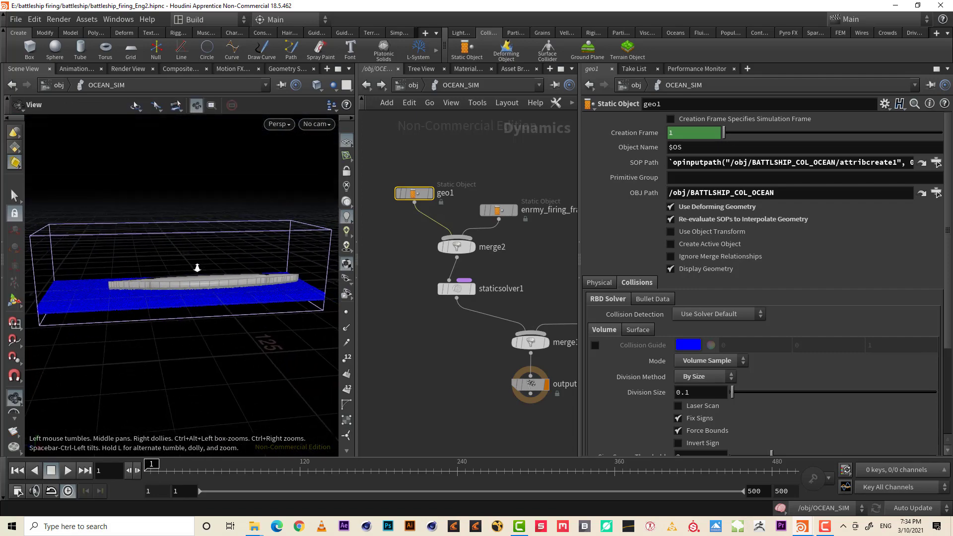
mouse_move(226, 288)
left_mouse_down("alt")
mouse_move(249, 284)
mouse_move(219, 296)
left_mouse_up("alt")
right_click_drag(220, 296, 347, 270, "alt")
left_click_drag(347, 270, 381, 253, "alt")
- Set the Particle Separation of the flattank FLIP object to 0.1 and view the refined water surface around the hull
middle_click_drag(518, 268, 392, 260)
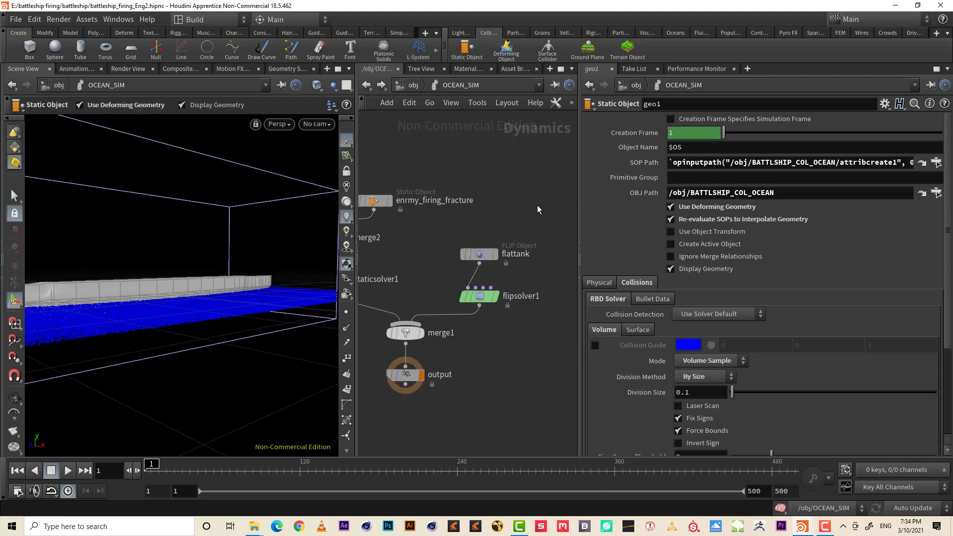
left_click(526, 256)
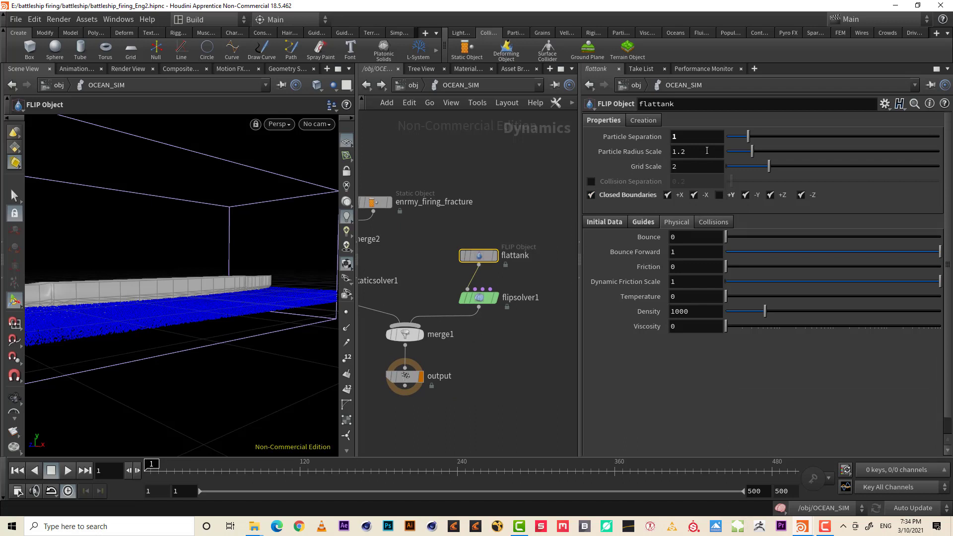
middle_click_drag(481, 225, 494, 222)
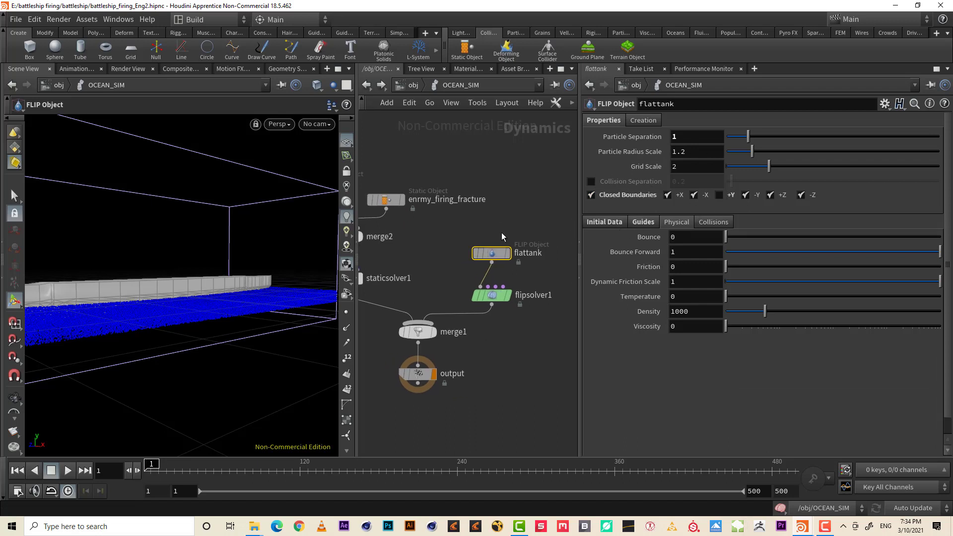
left_click(595, 222)
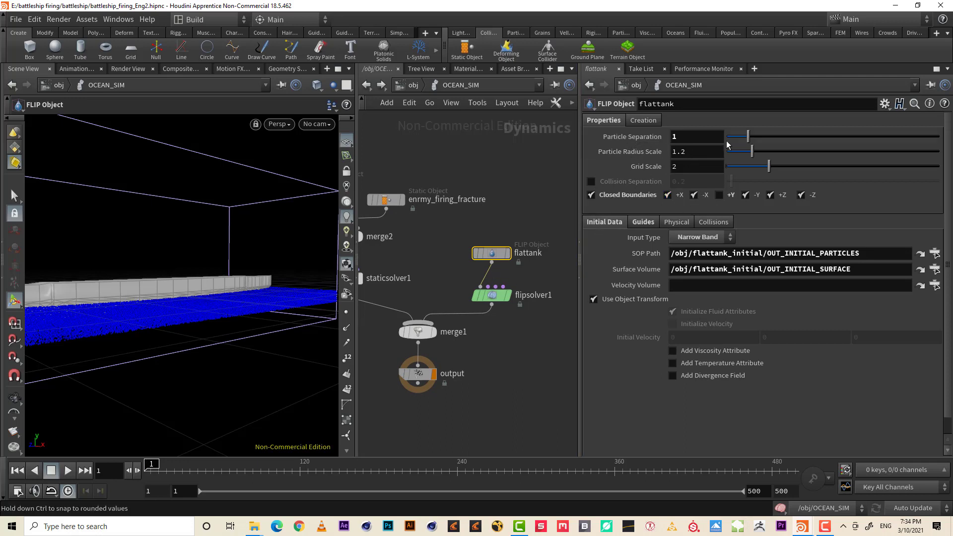
left_click(676, 140)
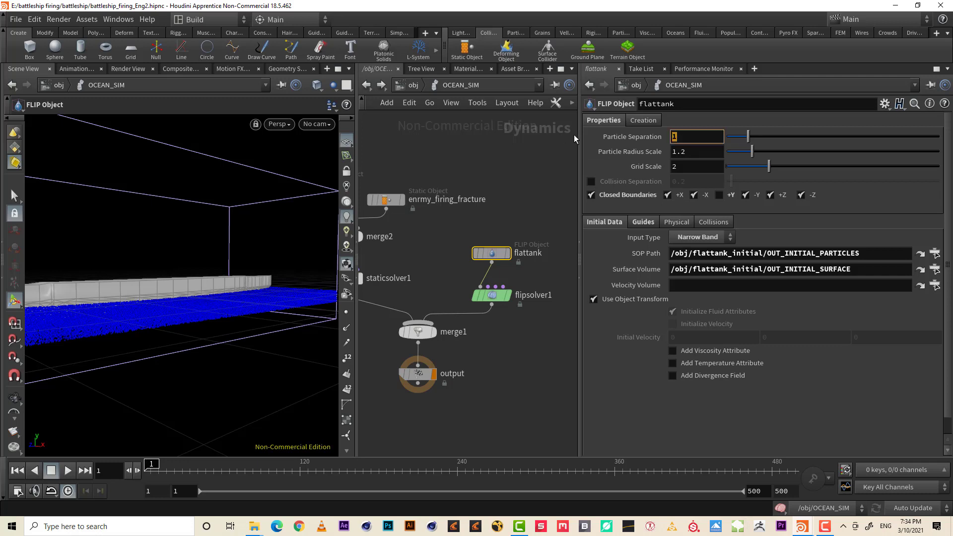
type(".1")
key("Return")
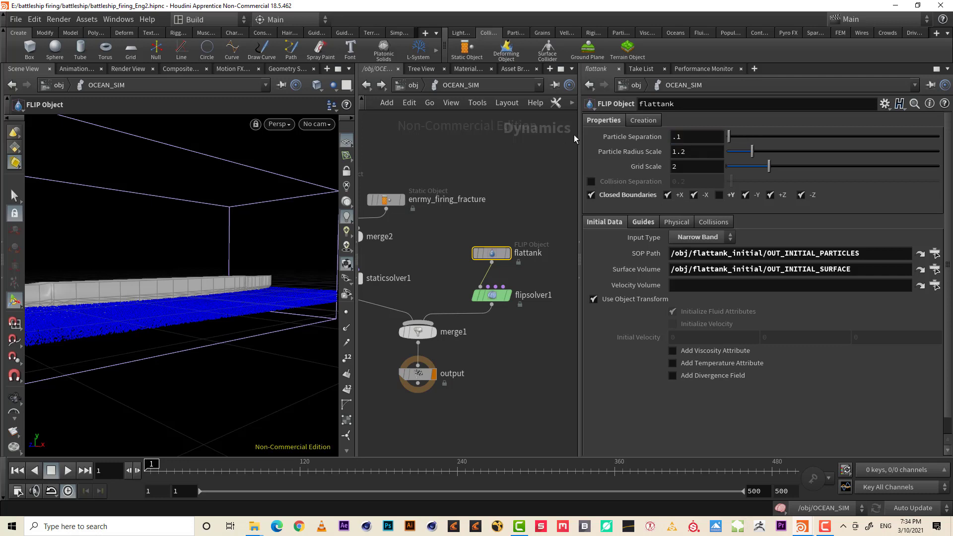
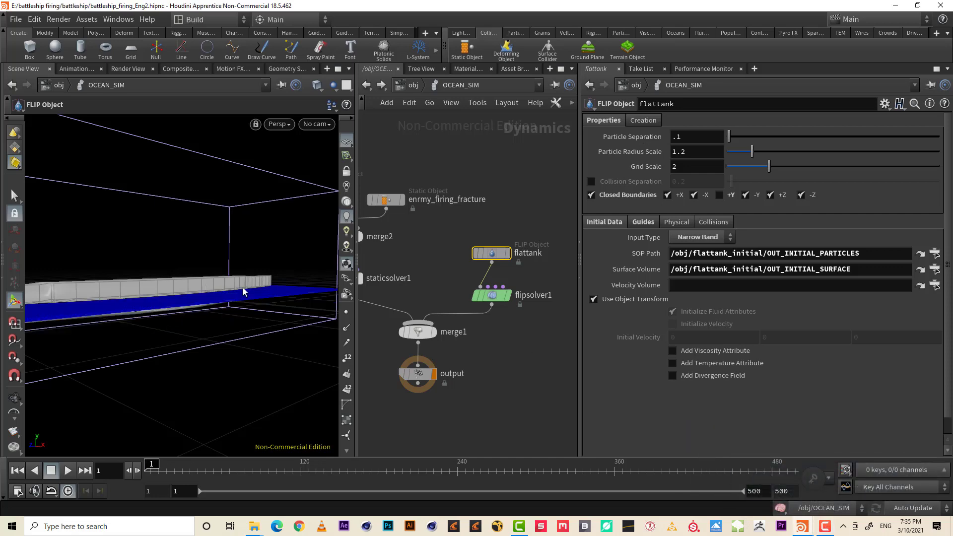
key("Escape")
left_click_drag(243, 291, 283, 300)
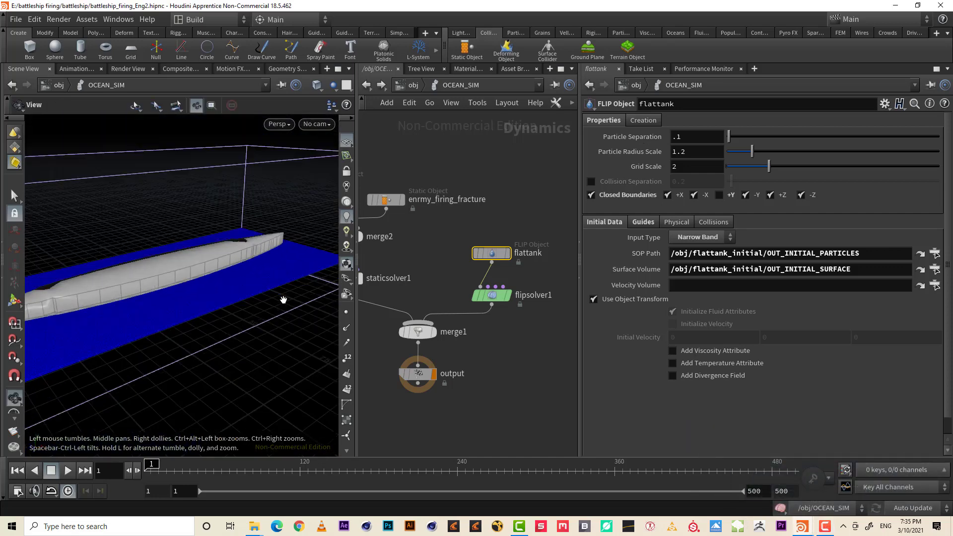
- Review the Substeps and Particle Motion settings of flipsolver1 alongside the properties of the flattank FLIP object
middle_click_drag(543, 211, 522, 194)
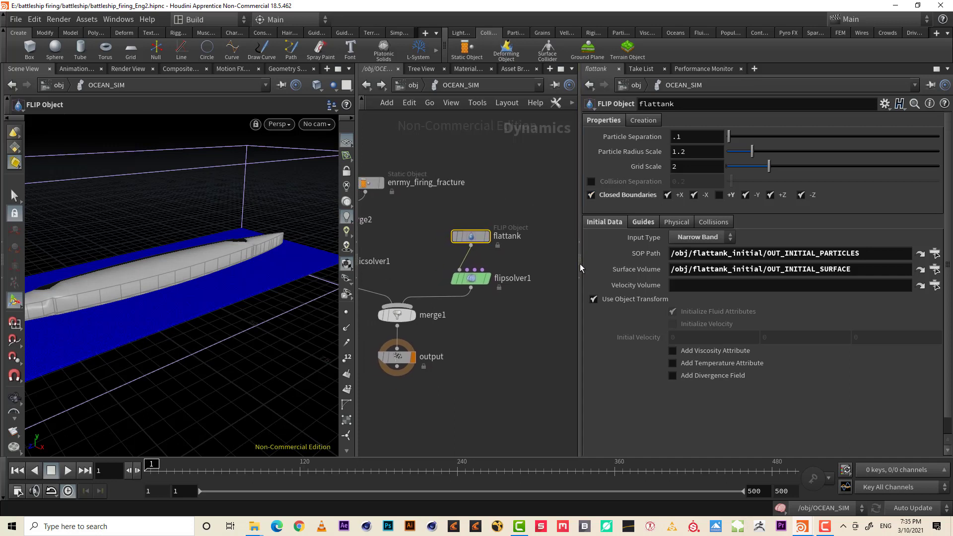
left_click(471, 278)
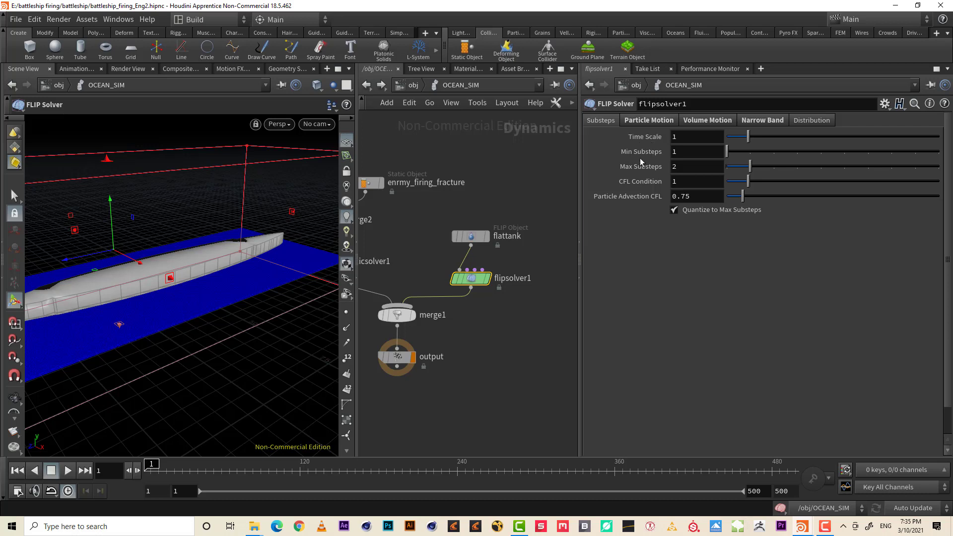
left_click(658, 121)
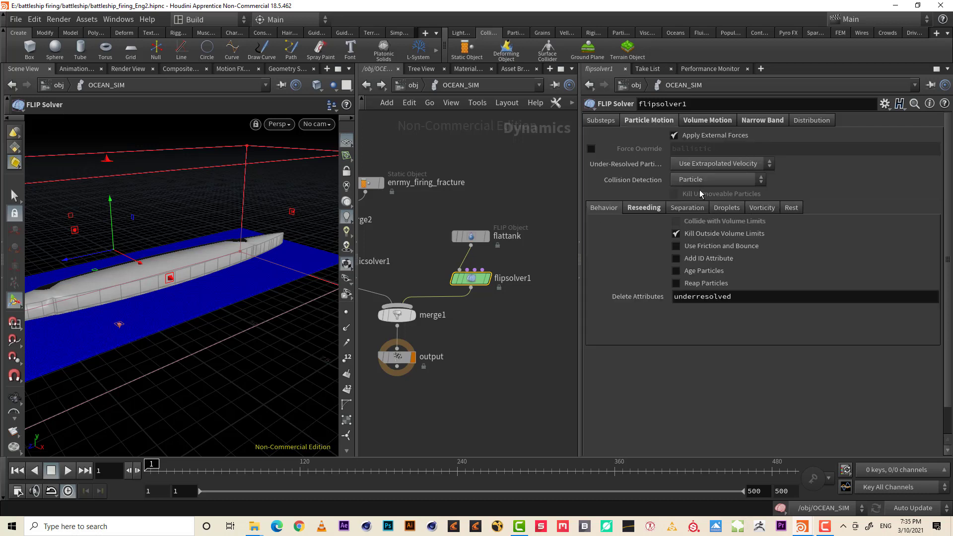
left_click(601, 121)
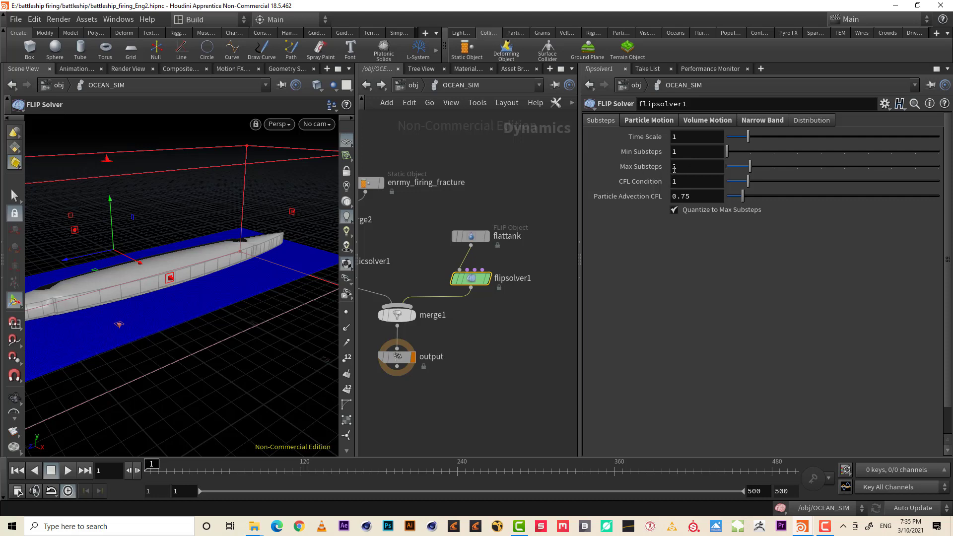
left_click(645, 122)
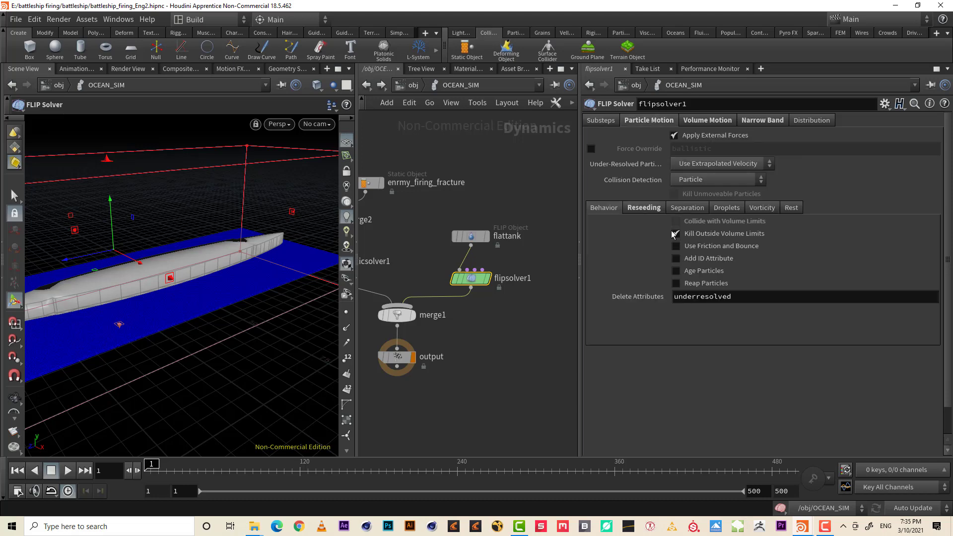
left_click(472, 234)
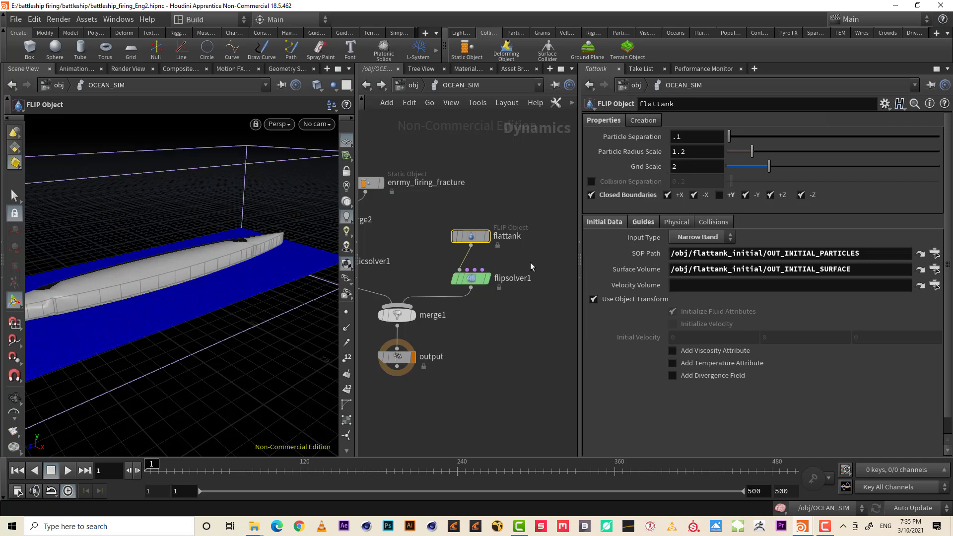
left_click(483, 279)
left_click(603, 121)
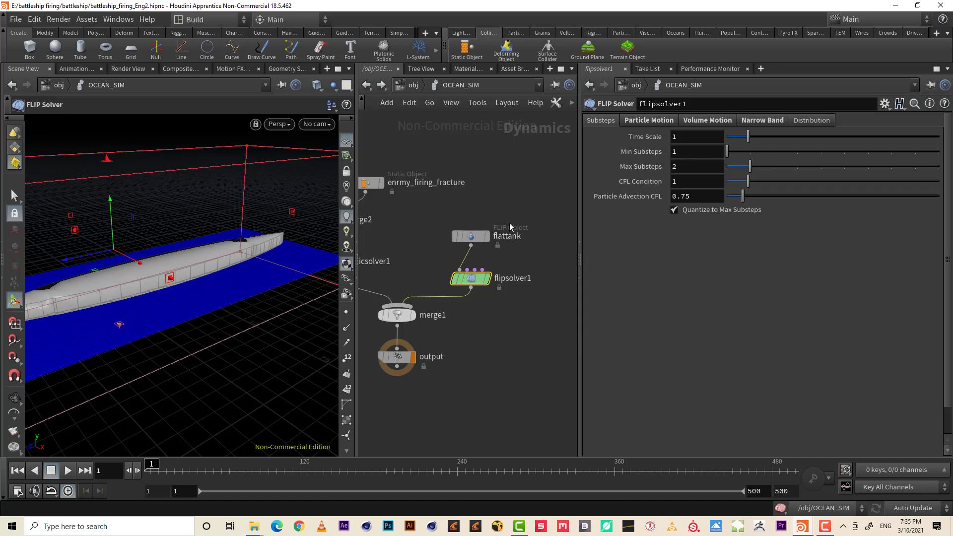
left_click(470, 236)
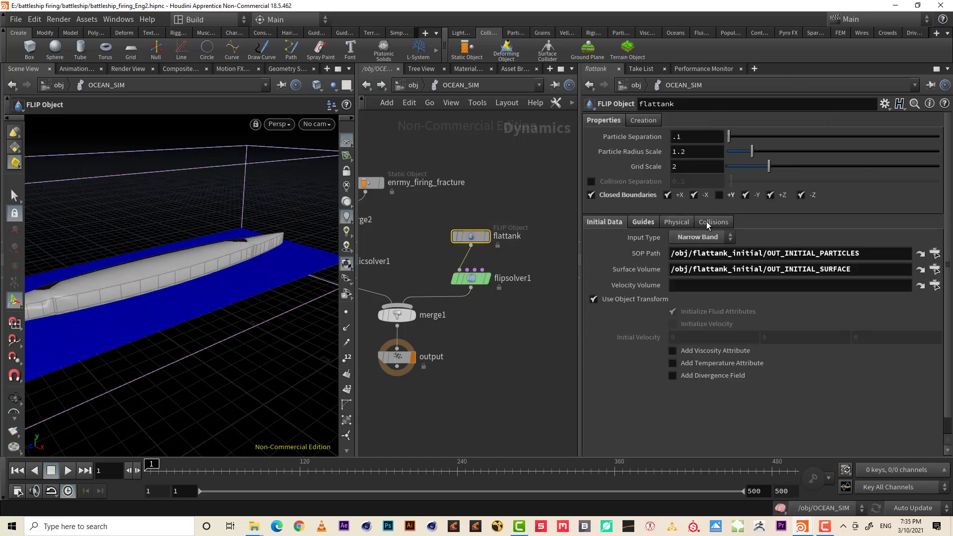
- Enable Detect Droplets and Add Vorticity Attribute in the Particle Motion settings of flipsolver1
left_click_drag(526, 306, 459, 273)
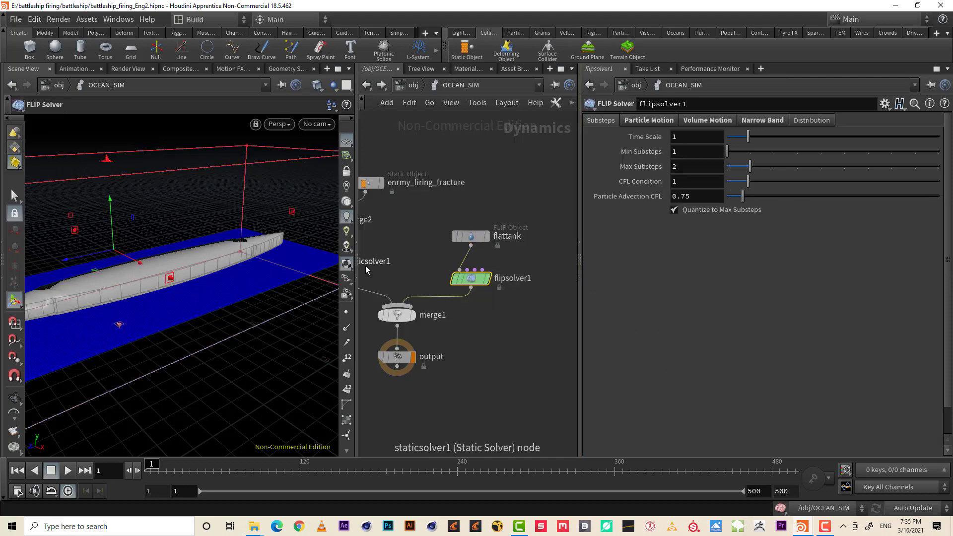
left_click(656, 121)
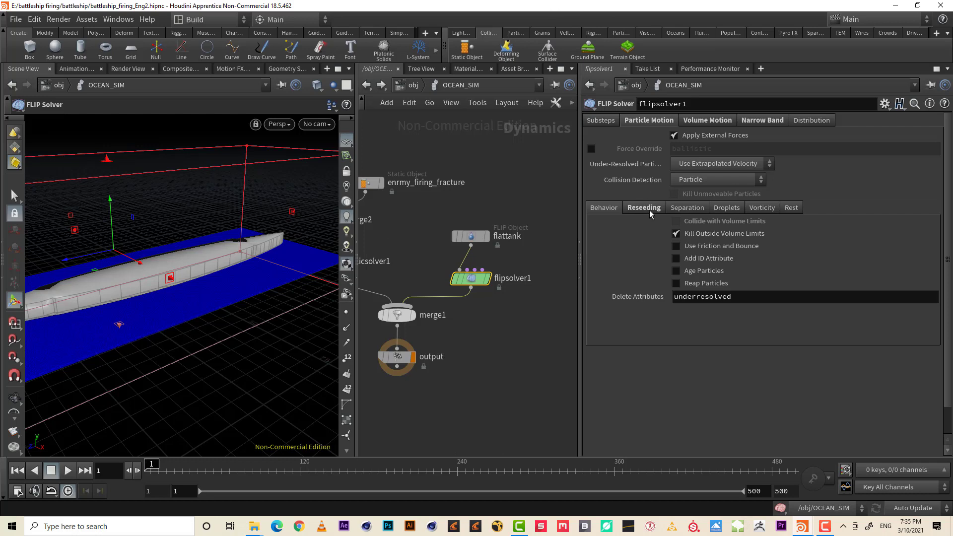
left_click(650, 209)
left_click(690, 208)
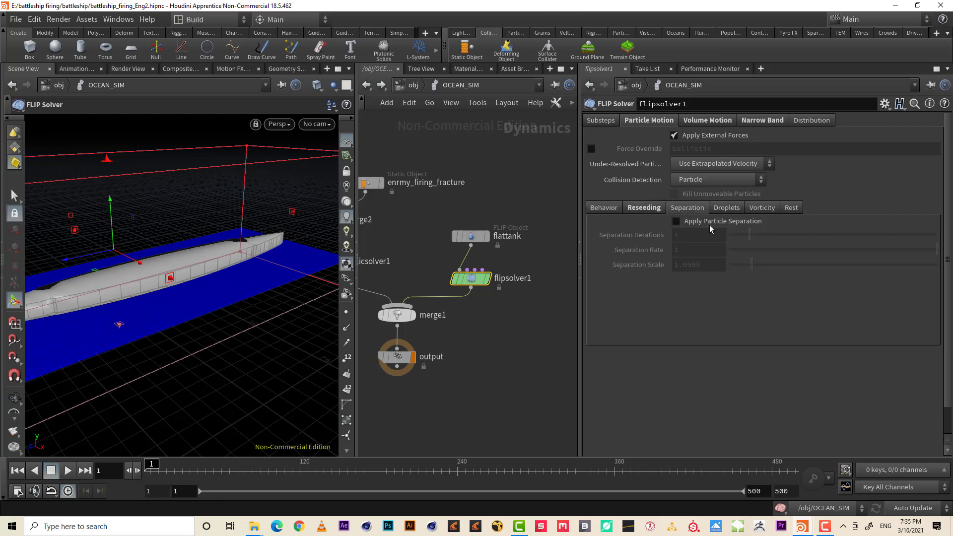
left_click(739, 209)
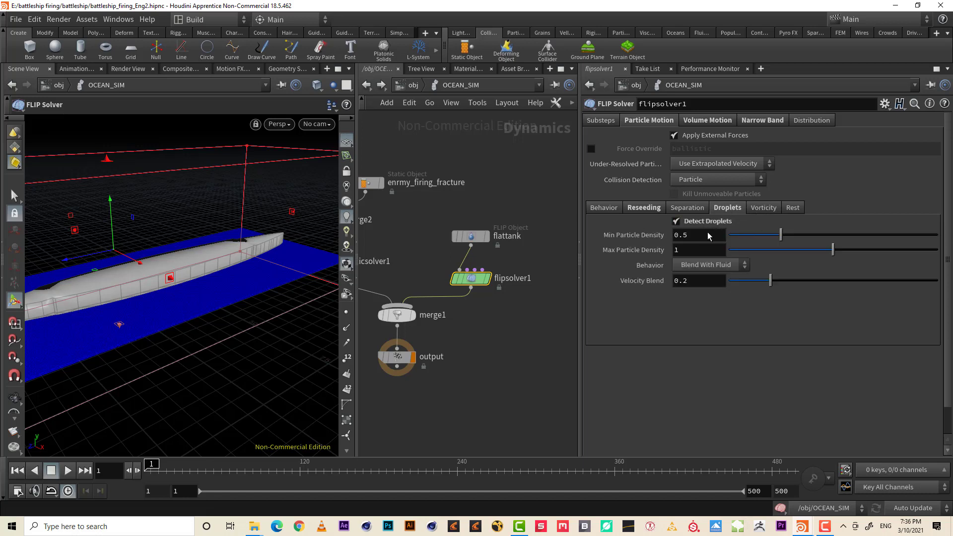
left_click(763, 207)
left_click(679, 223)
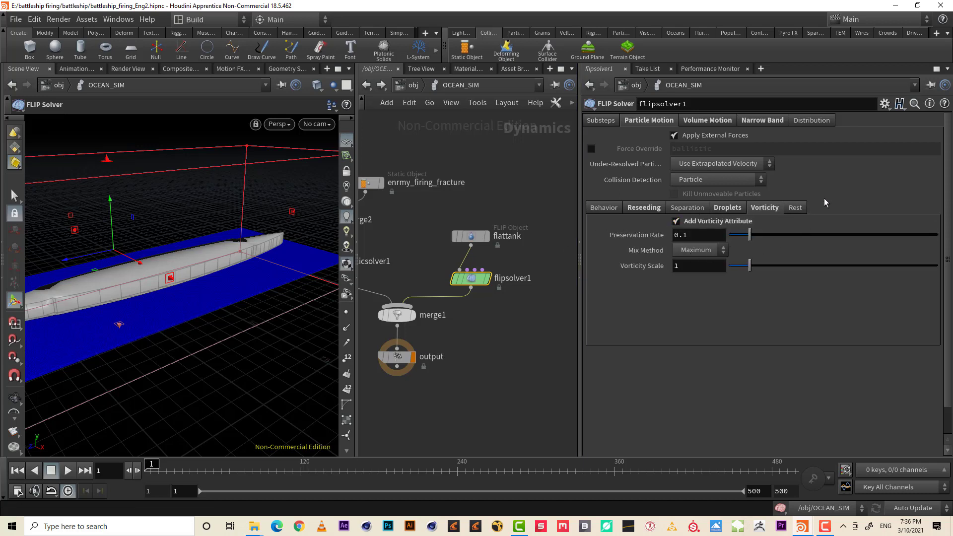
- Set the collision Velocity Scale in flipsolver1's Volume Motion settings to 1.5
left_click(701, 122)
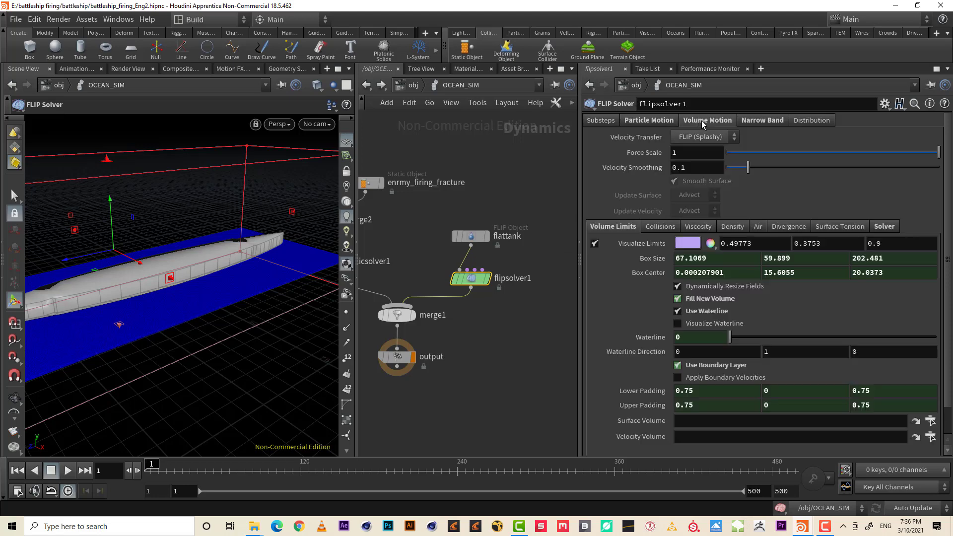
left_click(656, 227)
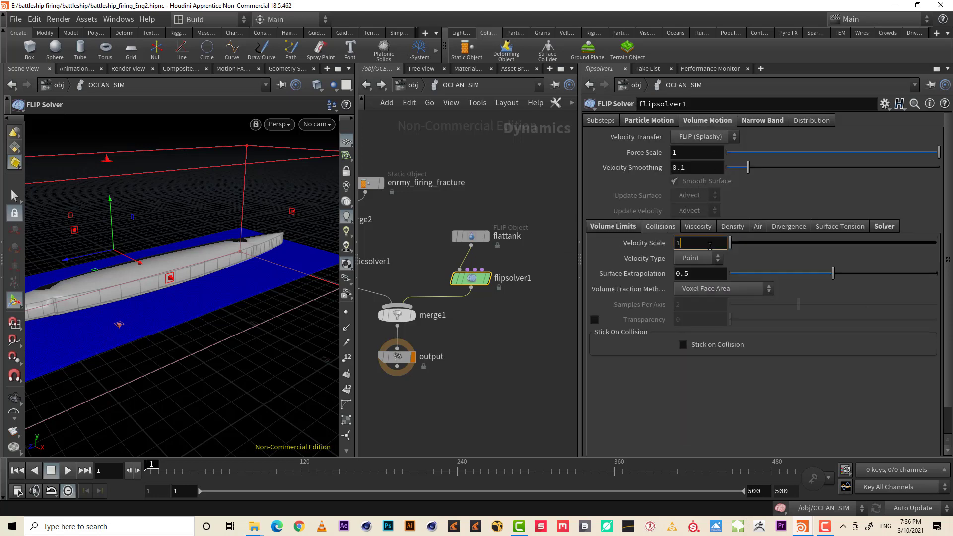
type(".5")
key("Return")
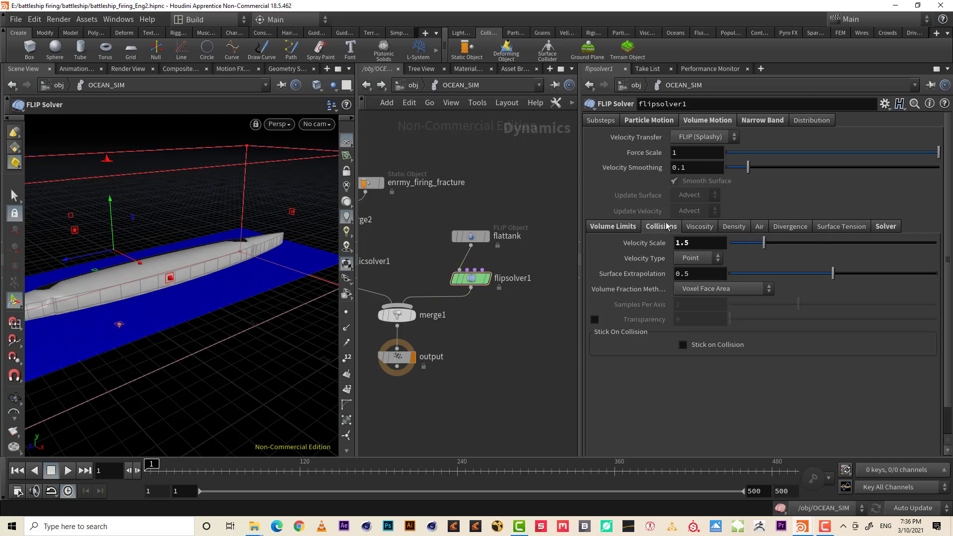
- Review flipsolver1's Viscosity, Density, Air, Divergence, Surface Tension, Solver and Volume Limits settings, then its Substeps
left_click(695, 228)
left_click(740, 231)
left_click(760, 227)
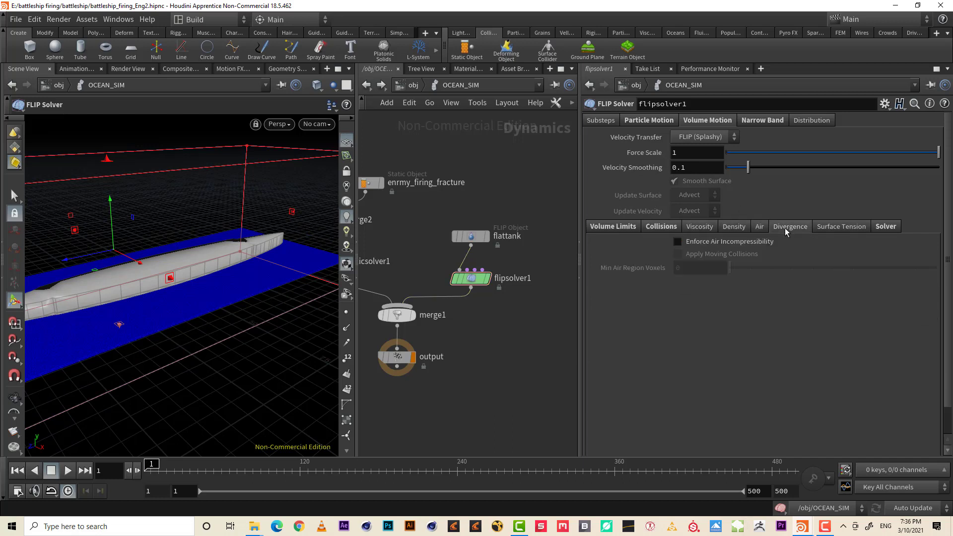
left_click(786, 228)
left_click(849, 230)
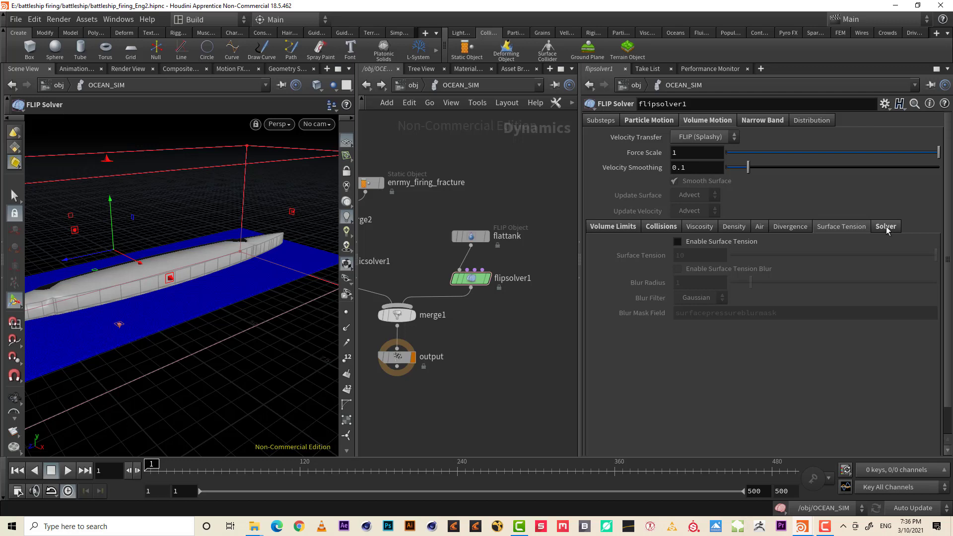
left_click(886, 228)
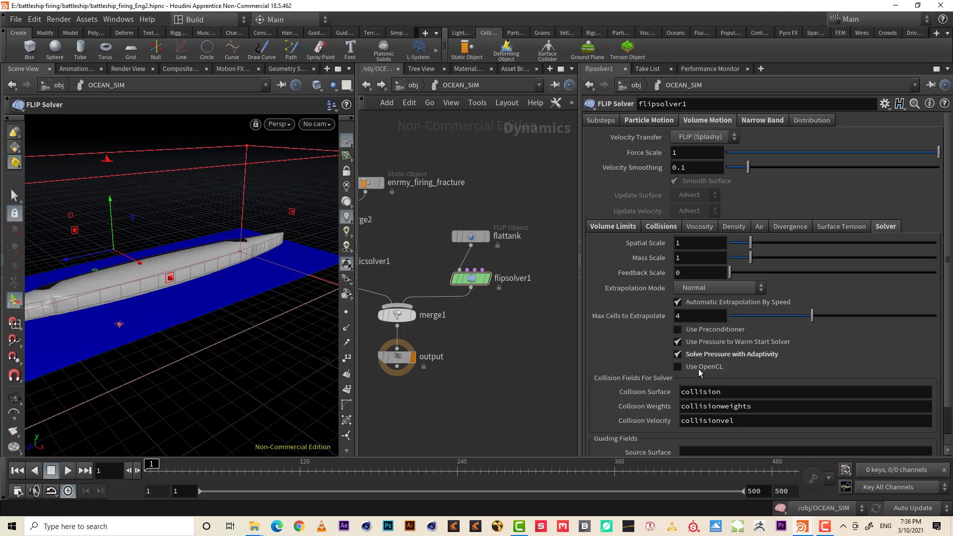
left_click(596, 229)
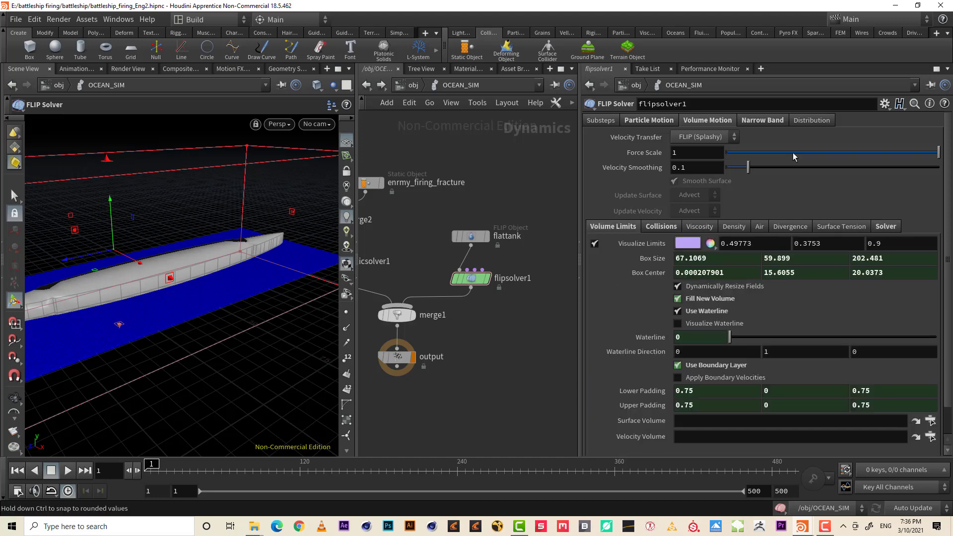
left_click(598, 120)
- Save the battleship_firing_Eng2.hipnc scene and return from OCEAN_SIM to the object-level network
scroll(458, 172, "down", 3)
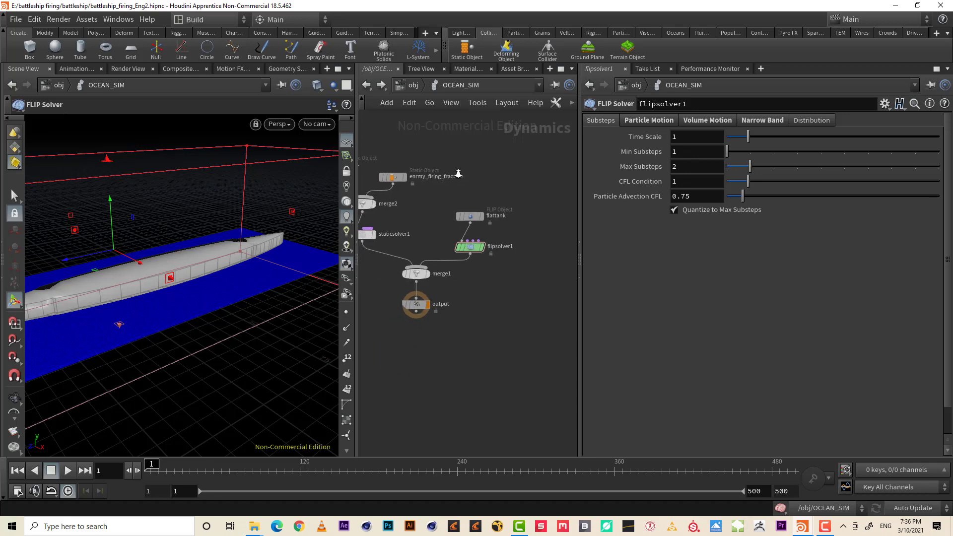
middle_click_drag(460, 169, 488, 208)
key("ctrl+s")
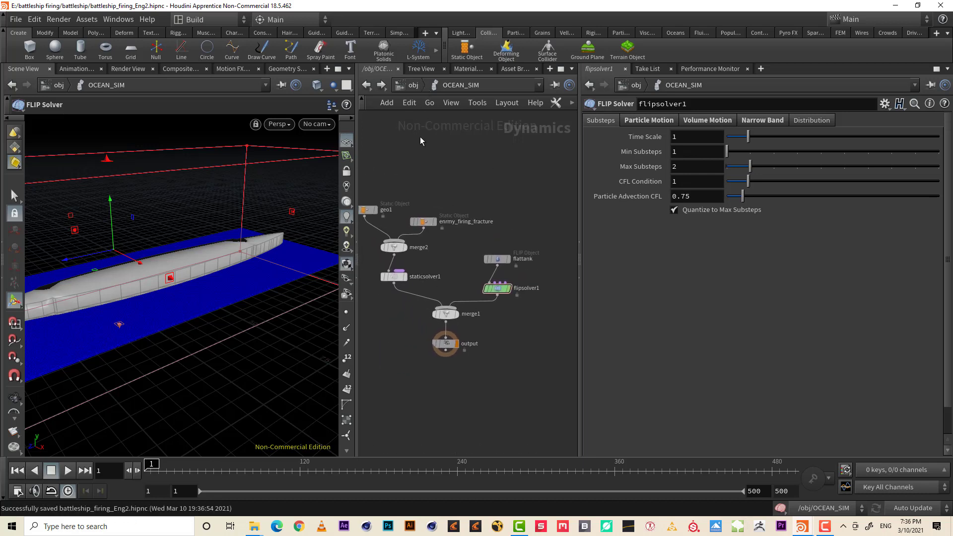
key("ctrl+s")
left_click(408, 86)
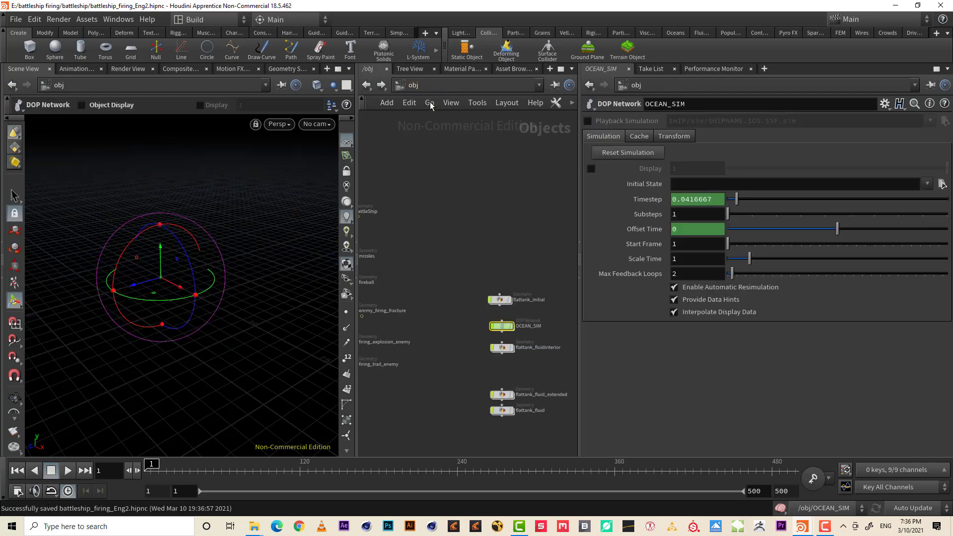